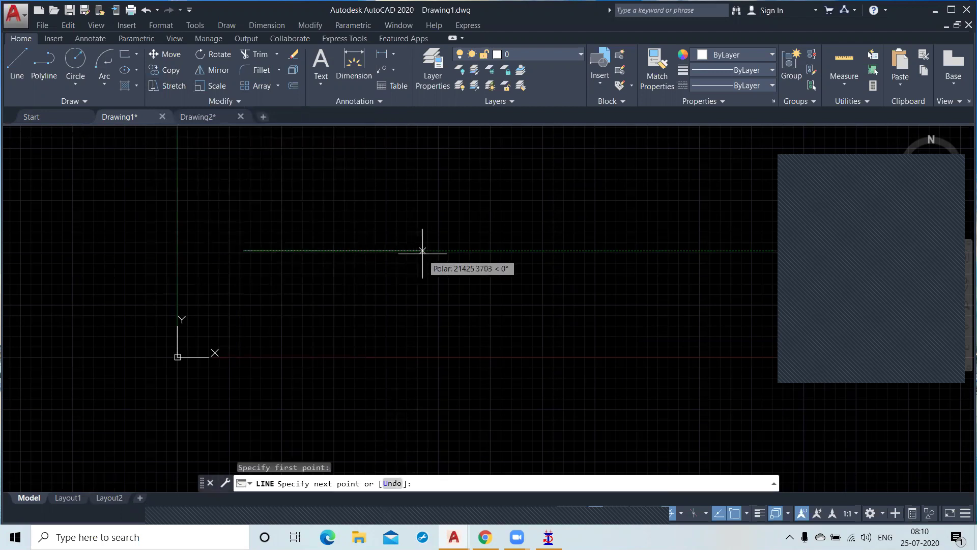
Step: Draw a horizontal line 100 units long to the right from the chosen first point and finish the Line command
{"action": "scroll", "coordinate": [255, 256], "scroll_direction": "up", "scroll_amount": 3}
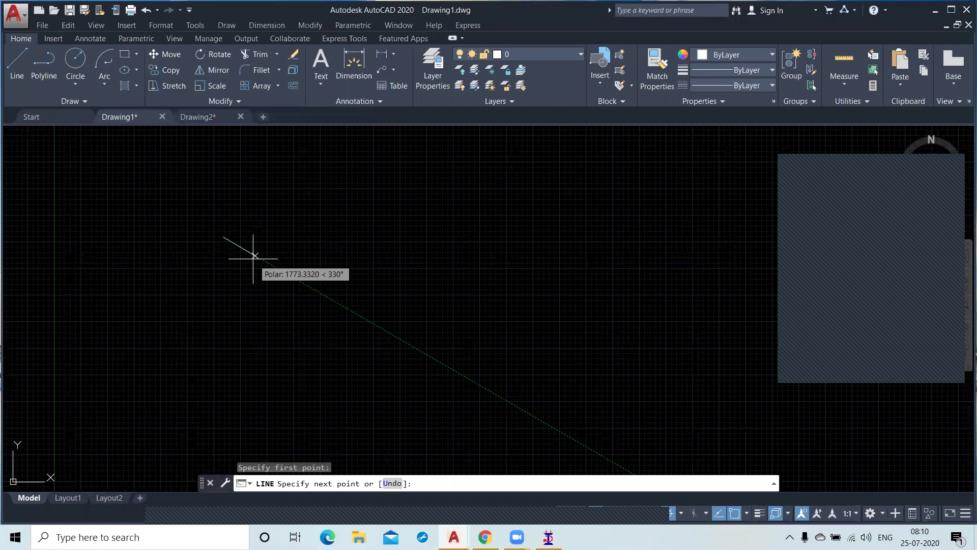
{"action": "scroll", "coordinate": [255, 255], "scroll_direction": "up", "scroll_amount": 2}
{"action": "type", "text": "100"}
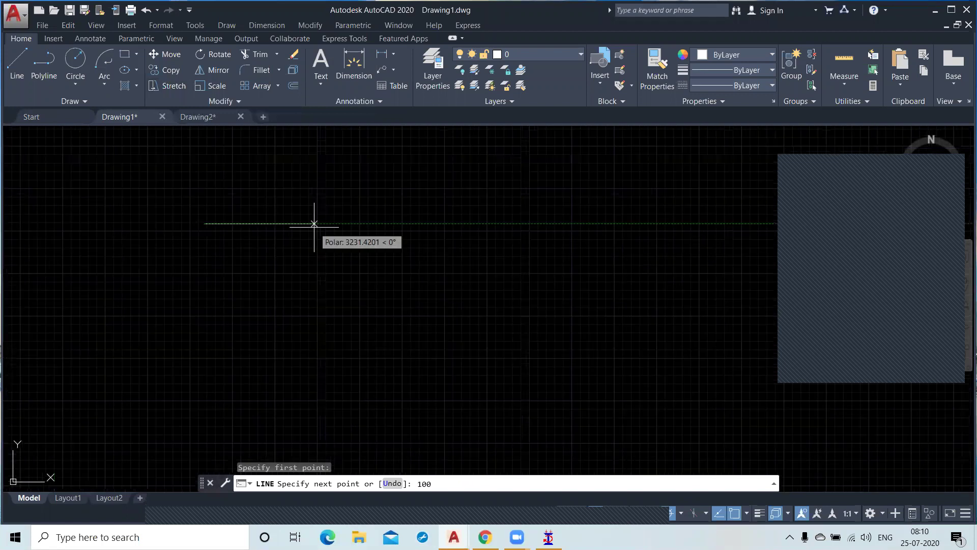
{"action": "key", "text": "Return"}
{"action": "key", "text": "Return"}
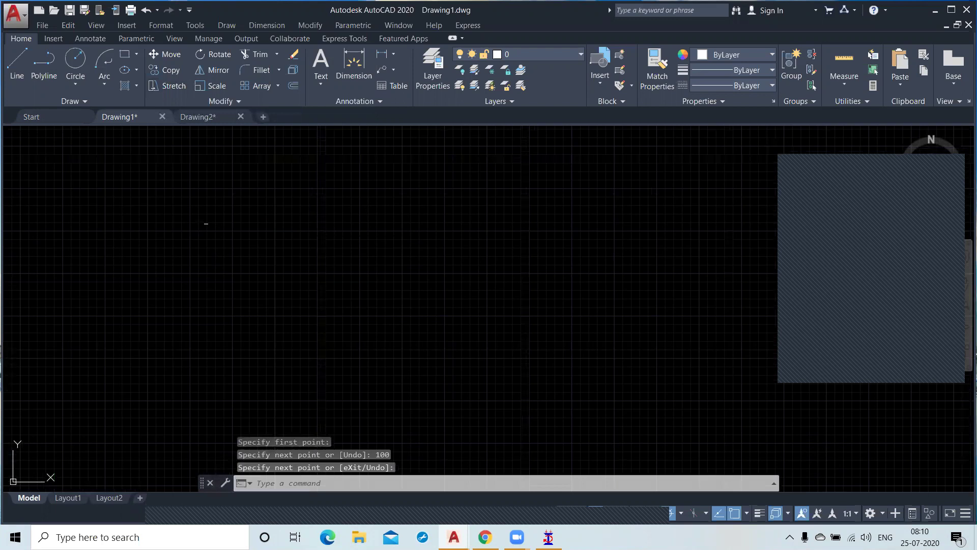
Step: Use Stretch on the individually picked line, moving it horizontally to the right from its right endpoint as base point
{"action": "middle_click", "coordinate": [314, 227]}
{"action": "middle_click", "coordinate": [314, 227]}
{"action": "scroll", "coordinate": [314, 227], "scroll_direction": "down", "scroll_amount": 2}
{"action": "mouse_move", "coordinate": [375, 312]}
{"action": "middle_mouse_down"}
{"action": "mouse_move", "coordinate": [376, 321]}
{"action": "mouse_move", "coordinate": [335, 324]}
{"action": "middle_mouse_up"}
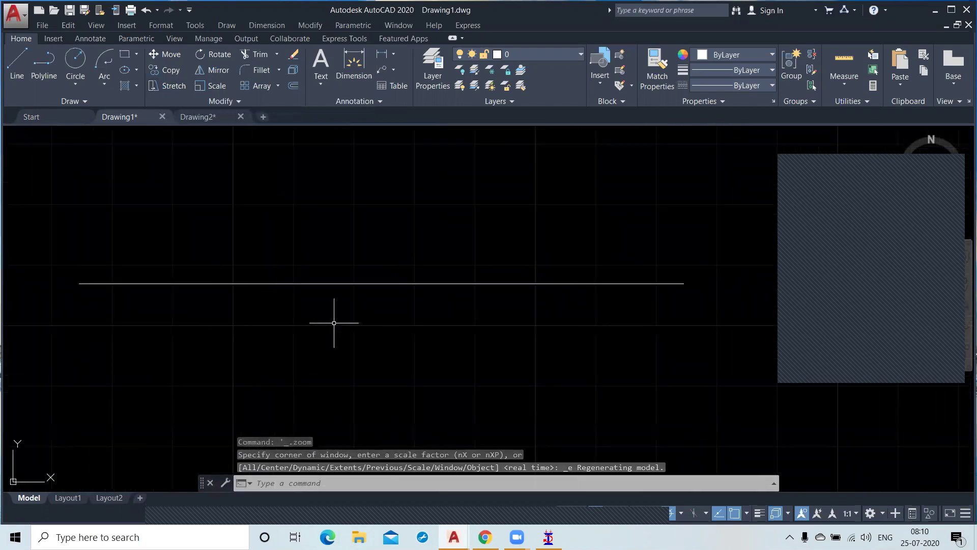
{"action": "scroll", "coordinate": [335, 323], "scroll_direction": "down", "scroll_amount": 2}
{"action": "mouse_move", "coordinate": [360, 327]}
{"action": "middle_mouse_down"}
{"action": "mouse_move", "coordinate": [307, 335]}
{"action": "mouse_move", "coordinate": [304, 310]}
{"action": "middle_mouse_up"}
{"action": "scroll", "coordinate": [304, 309], "scroll_direction": "down", "scroll_amount": 2}
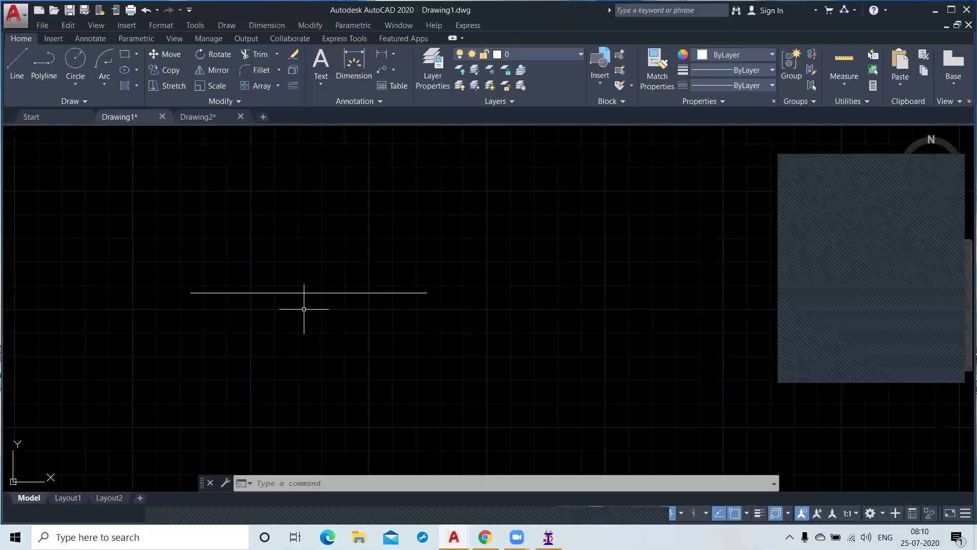
{"action": "left_click", "coordinate": [169, 87]}
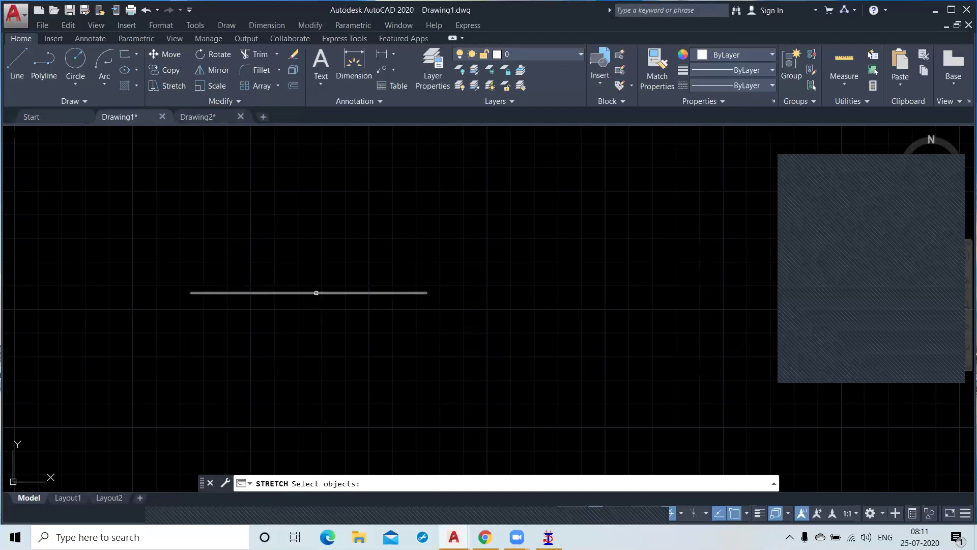
{"action": "left_click", "coordinate": [316, 293]}
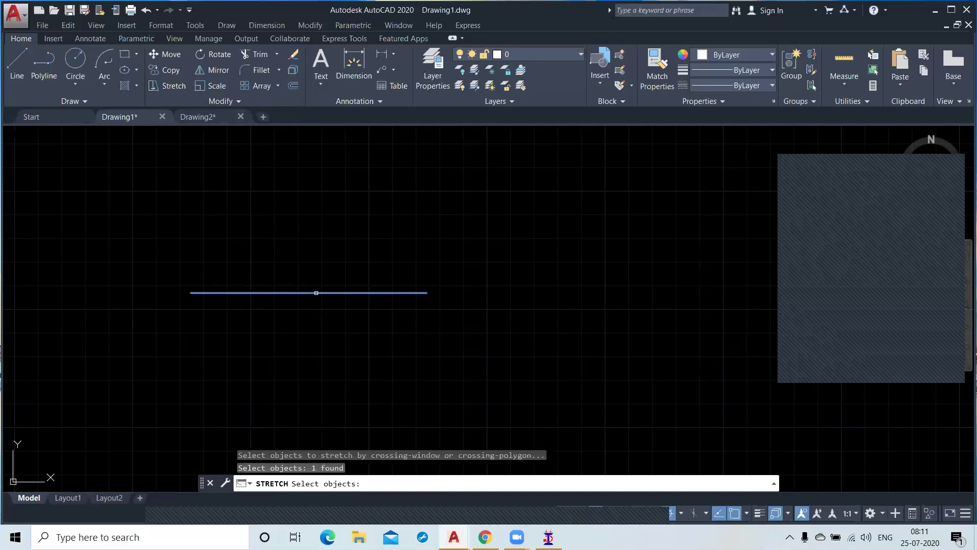
{"action": "key", "text": "Return"}
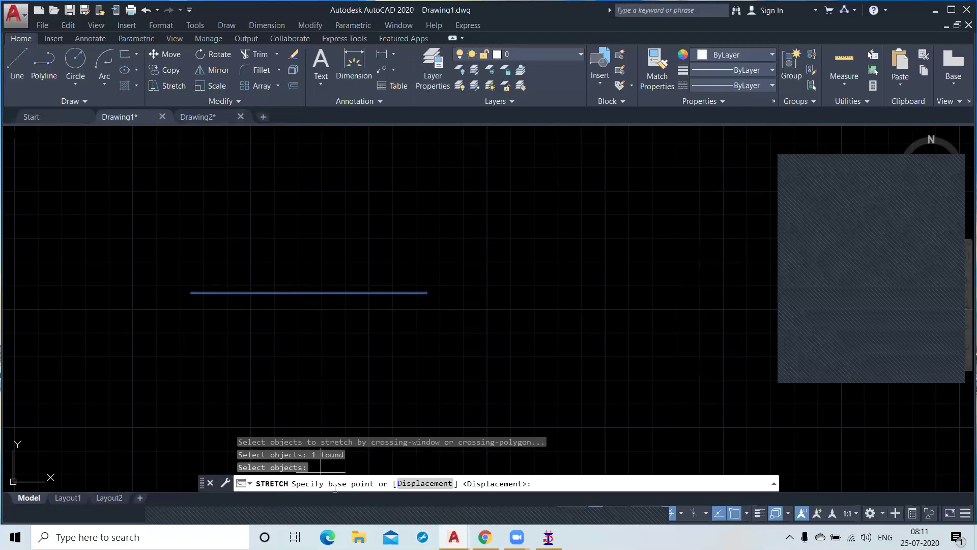
{"action": "left_click", "coordinate": [427, 292]}
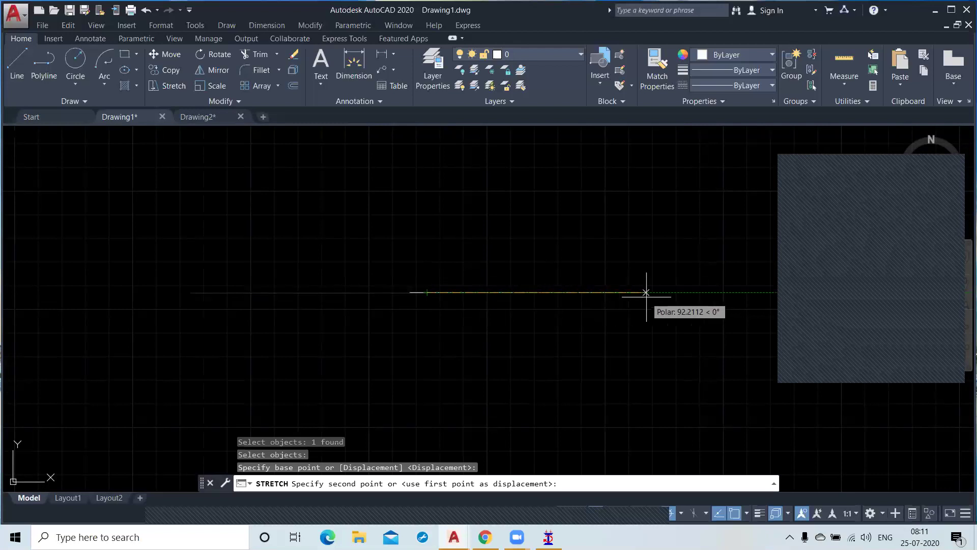
{"action": "left_click", "coordinate": [689, 293]}
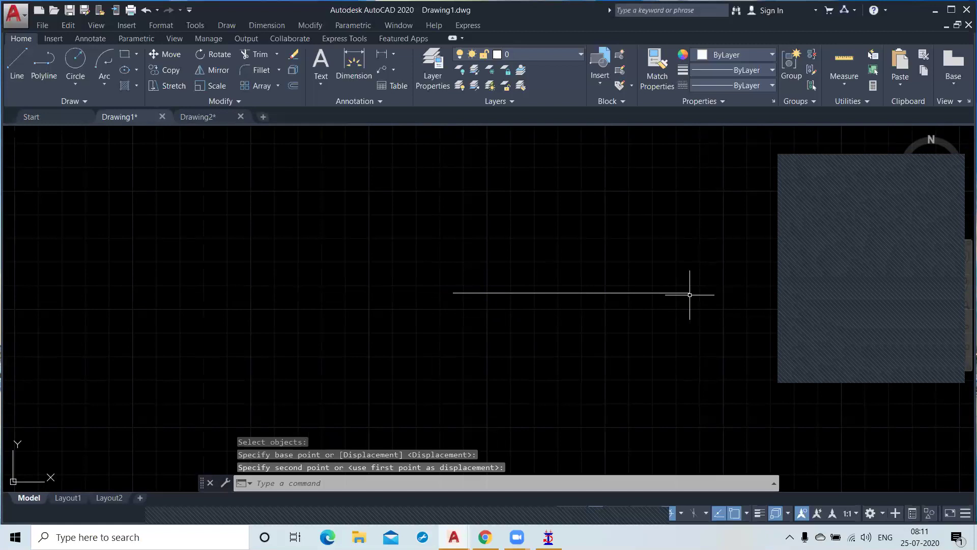
Step: Try to select the line with several left-to-right selection windows that enclose only its left portion
{"action": "middle_click_drag", "start_coordinate": [567, 358], "coordinate": [368, 362]}
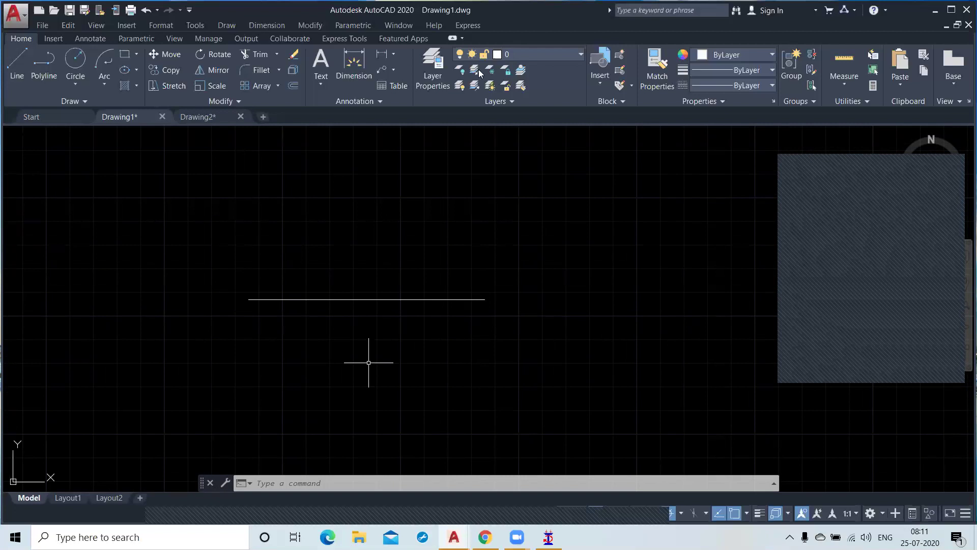
{"action": "left_click", "coordinate": [544, 239]}
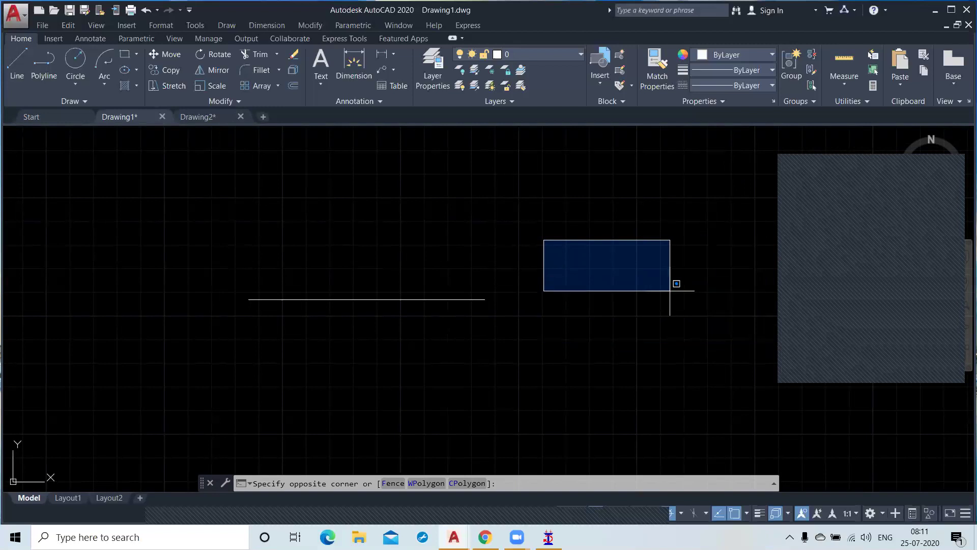
{"action": "left_click", "coordinate": [339, 168]}
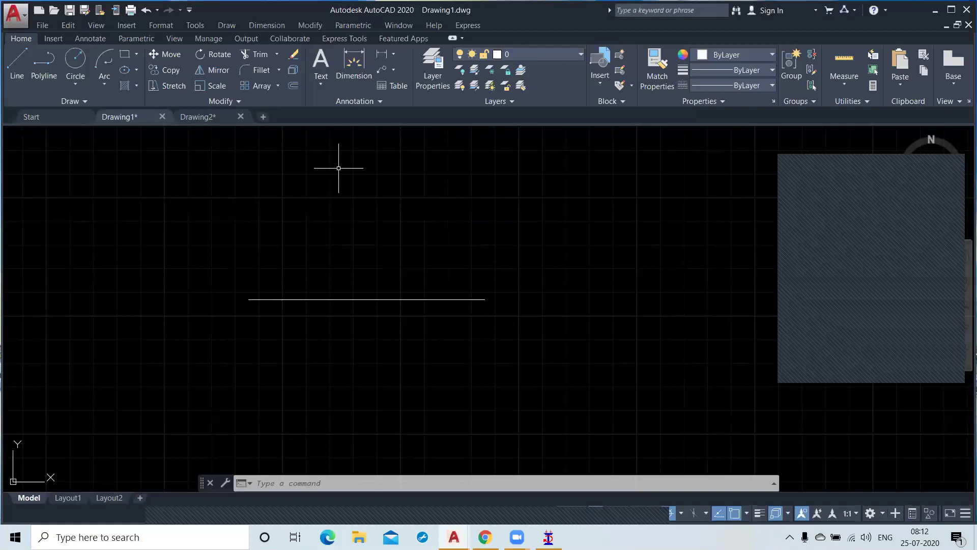
{"action": "left_click", "coordinate": [199, 217]}
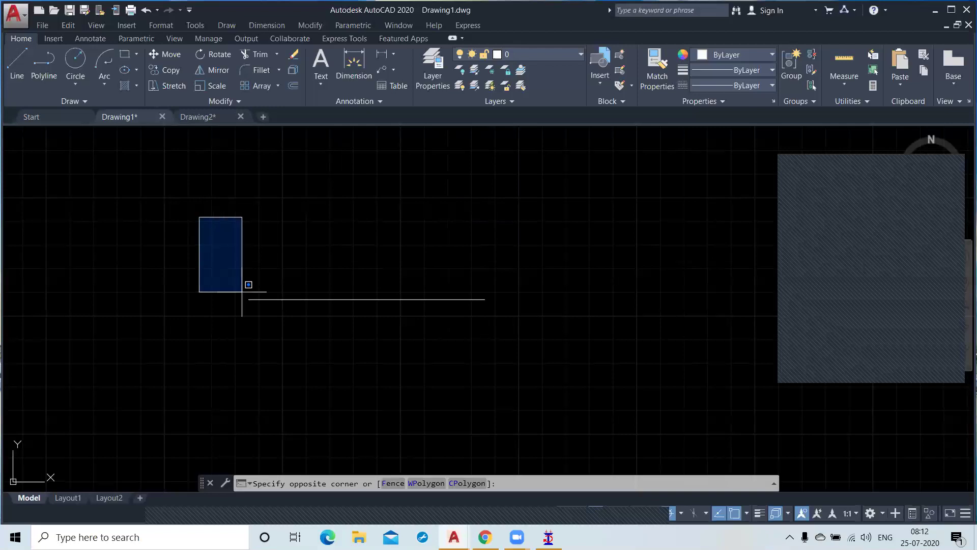
{"action": "left_click", "coordinate": [365, 397]}
{"action": "left_click", "coordinate": [210, 236]}
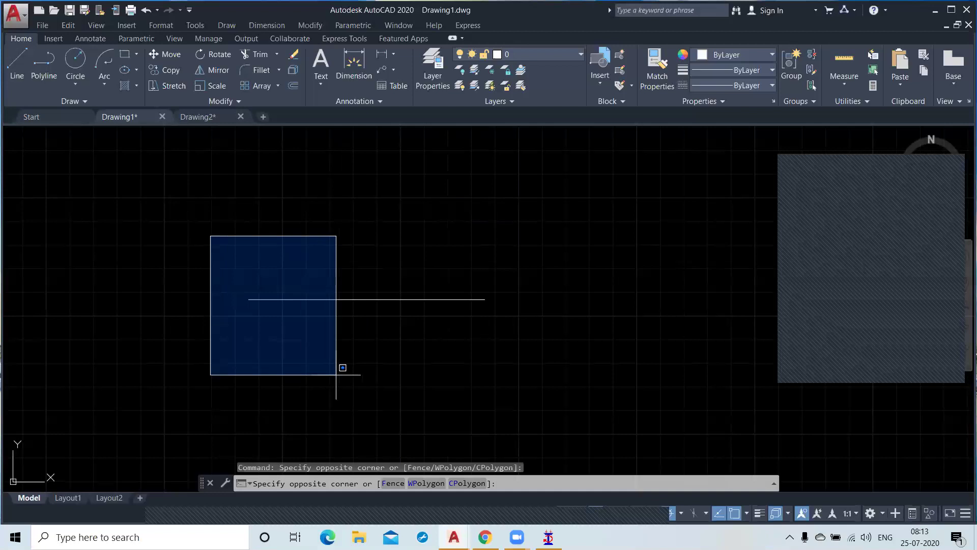
{"action": "left_click", "coordinate": [379, 376]}
{"action": "left_click", "coordinate": [203, 249]}
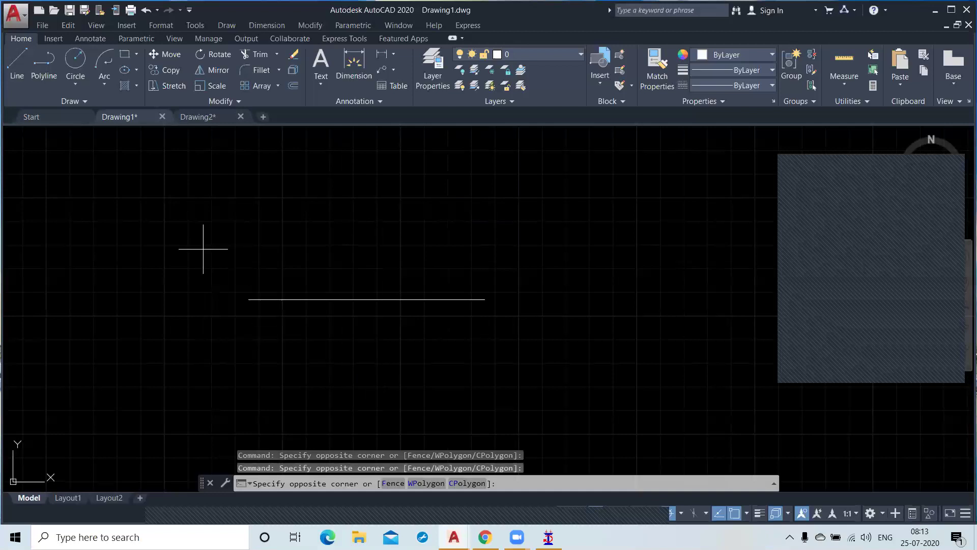
{"action": "left_click", "coordinate": [433, 373]}
{"action": "left_click", "coordinate": [216, 234]}
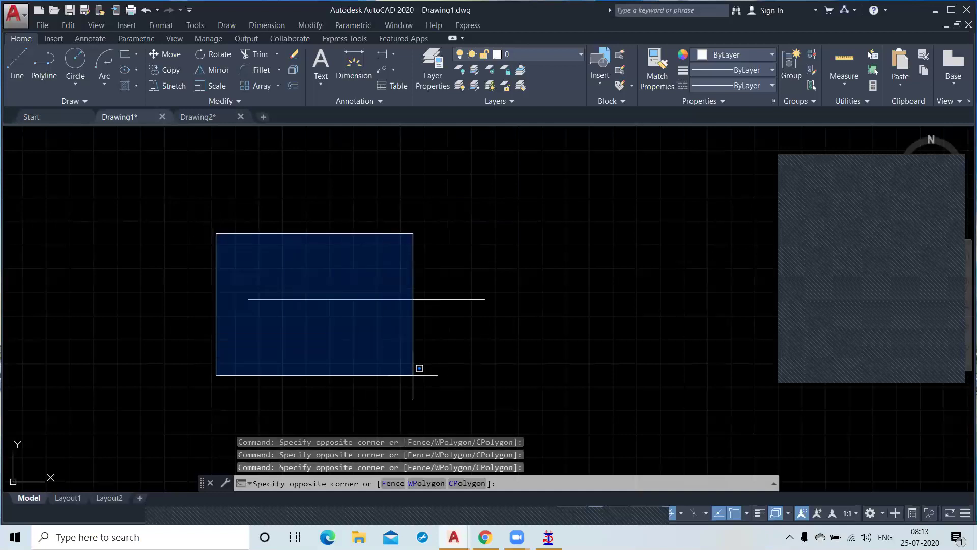
{"action": "left_click", "coordinate": [464, 375]}
Step: Select the line with a left-to-right window that encloses it completely, and clear the selection
{"action": "left_click", "coordinate": [196, 234]}
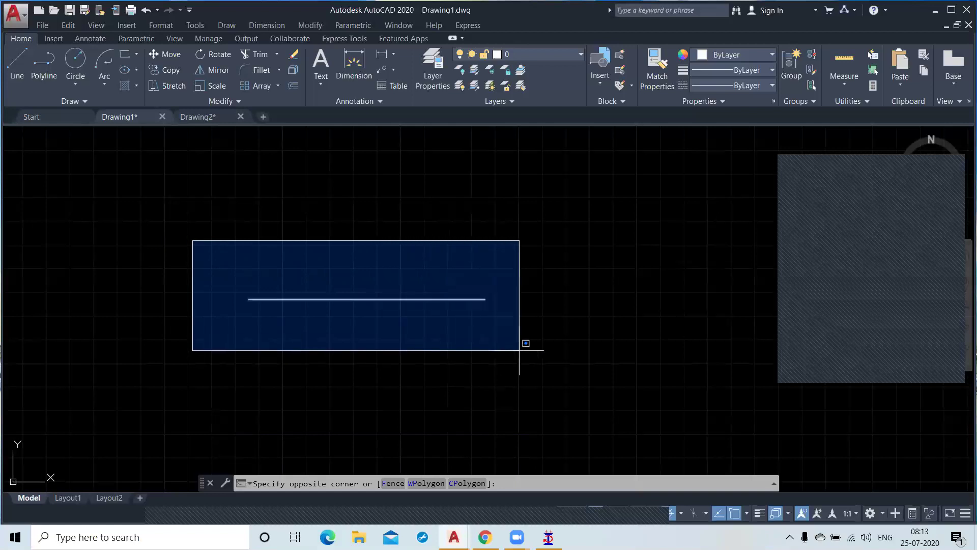
{"action": "left_click", "coordinate": [524, 351]}
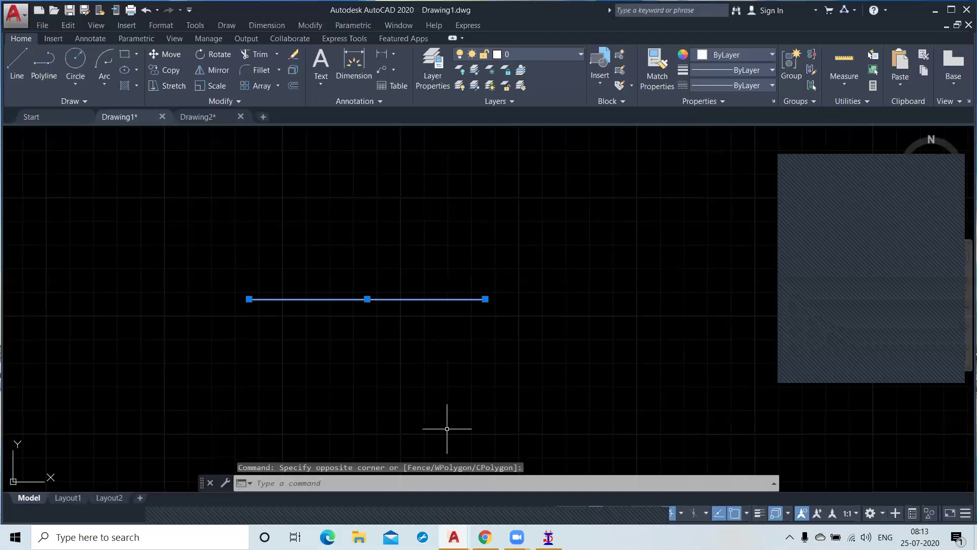
{"action": "key", "text": "Escape"}
Step: Try three more left-to-right selection windows around the line's left endpoint, leaving its right endpoint outside each one
{"action": "left_click", "coordinate": [206, 243]}
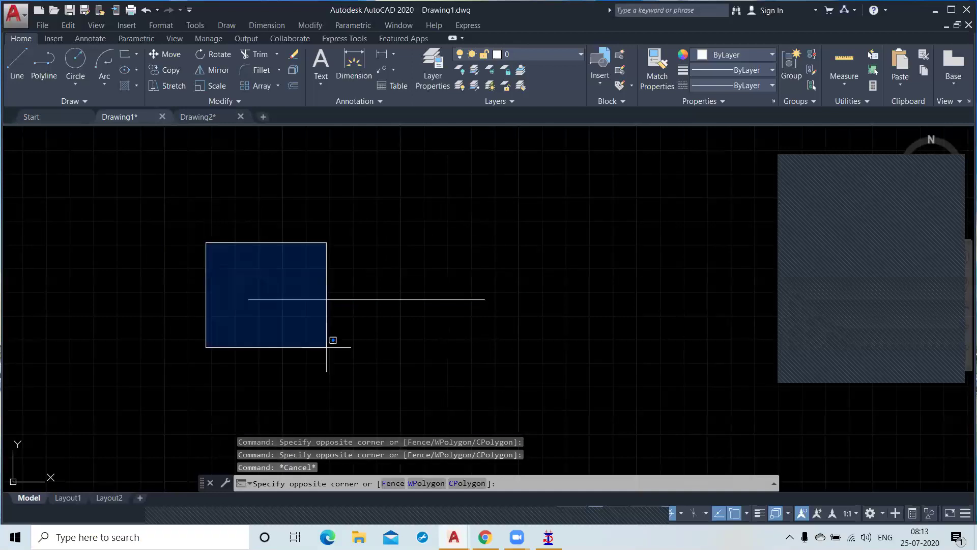
{"action": "left_click", "coordinate": [393, 368]}
{"action": "left_click", "coordinate": [236, 259]}
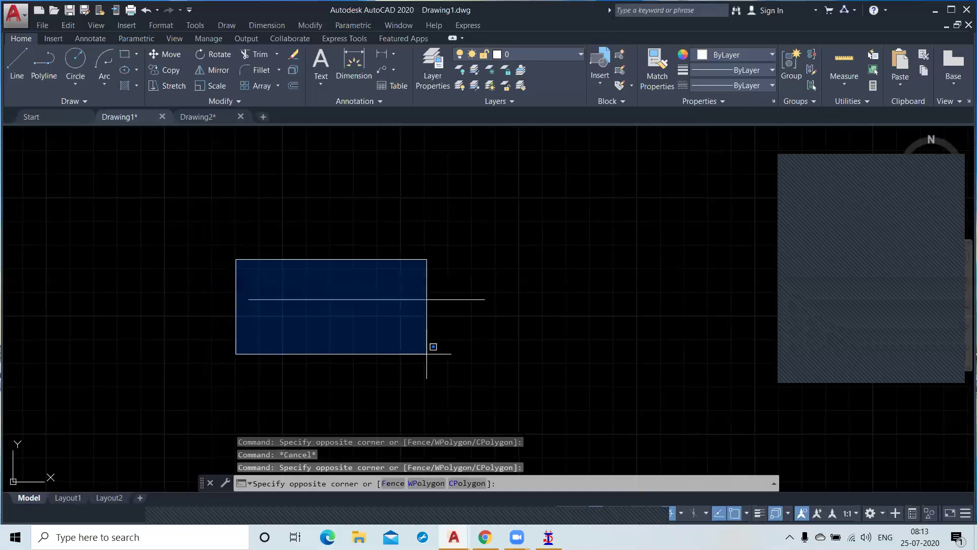
{"action": "left_click", "coordinate": [450, 356]}
{"action": "left_click", "coordinate": [230, 256]}
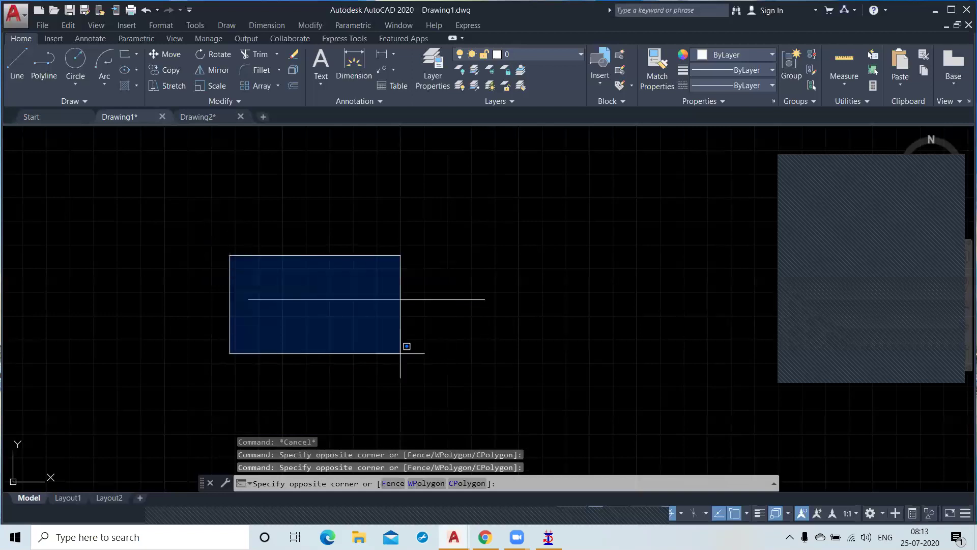
{"action": "left_click", "coordinate": [465, 362]}
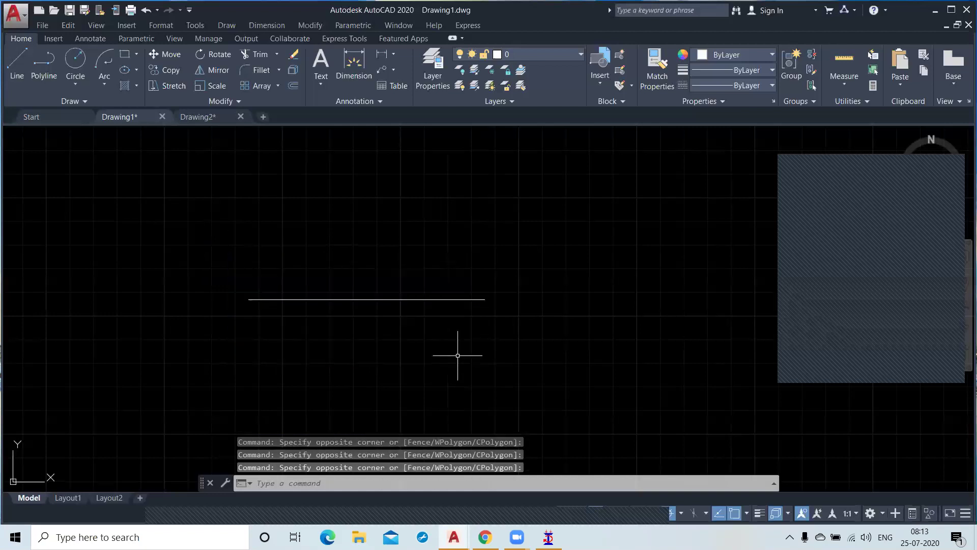
Step: Select the line twice with right-to-left crossing windows over its right end, clearing the selection each time
{"action": "left_click", "coordinate": [558, 366]}
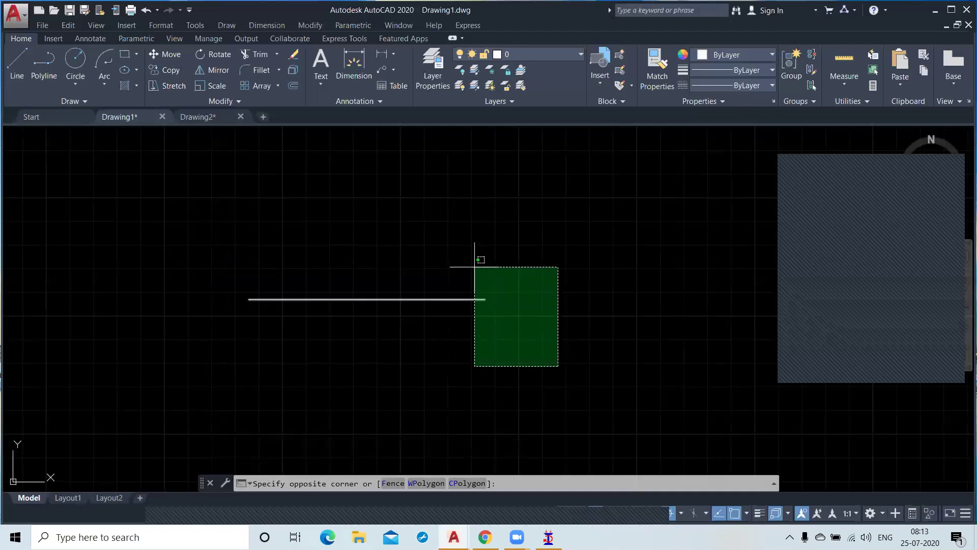
{"action": "left_click", "coordinate": [475, 267]}
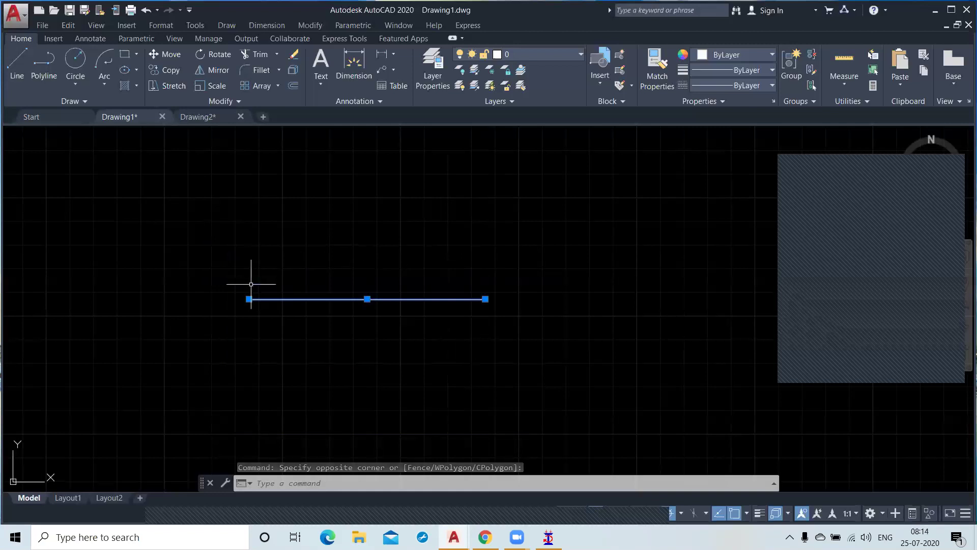
{"action": "key", "text": "Escape"}
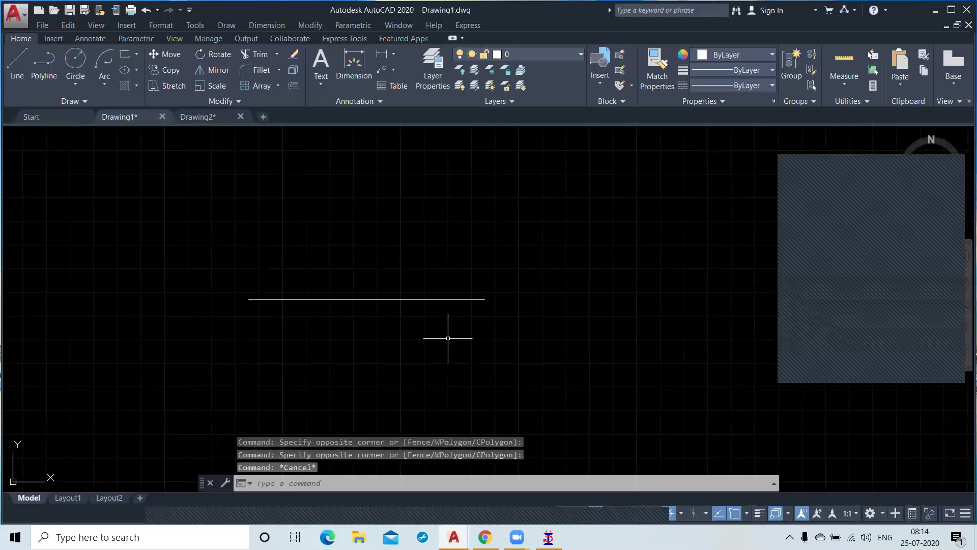
{"action": "left_click", "coordinate": [514, 345]}
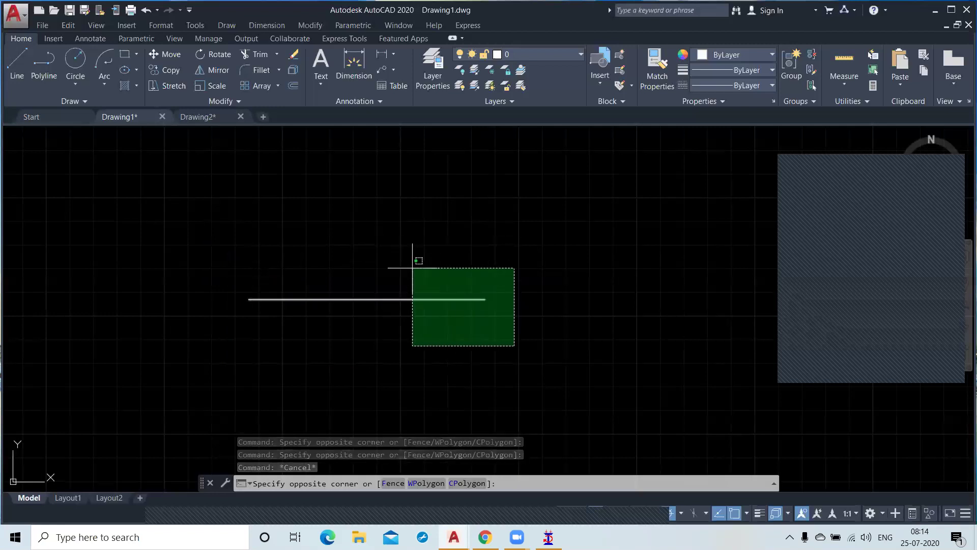
{"action": "left_click", "coordinate": [372, 245]}
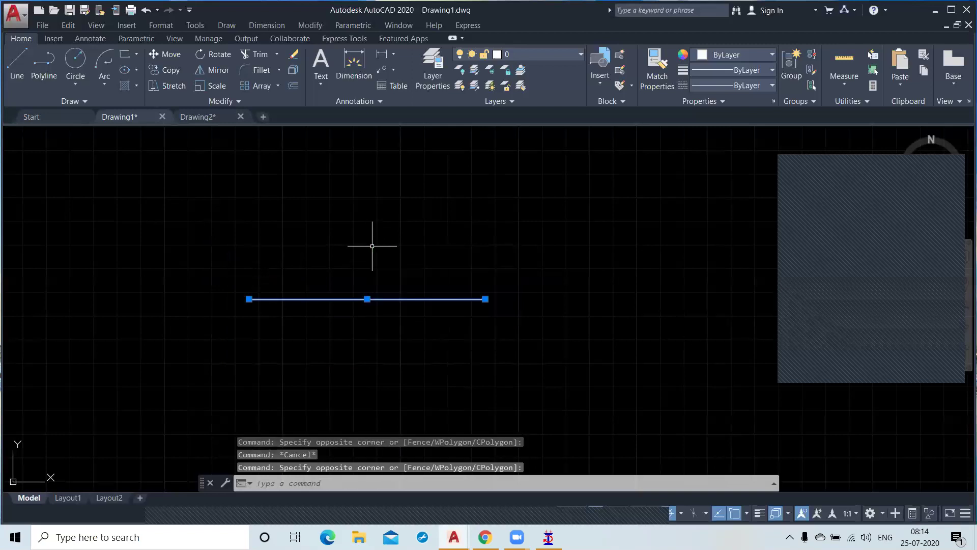
{"action": "key", "text": "Escape"}
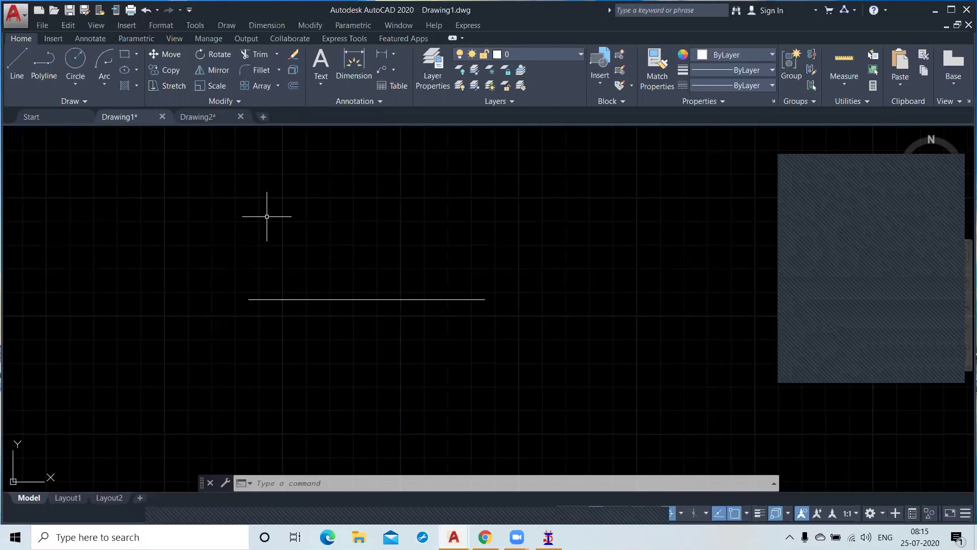
Step: Stretch the line's right end 100 units horizontally to the right, selecting it with a crossing window and using its right endpoint as base point
{"action": "type", "text": "s"}
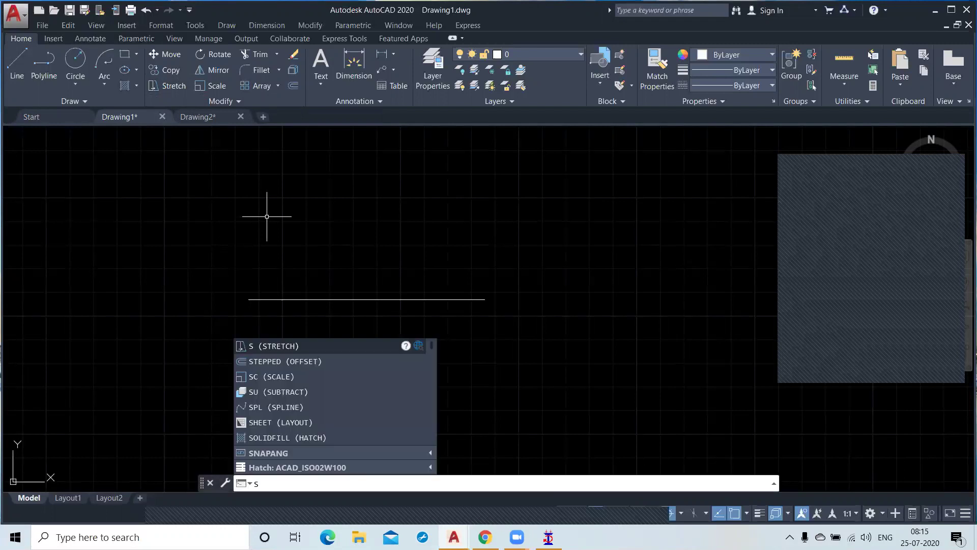
{"action": "key", "text": "Return"}
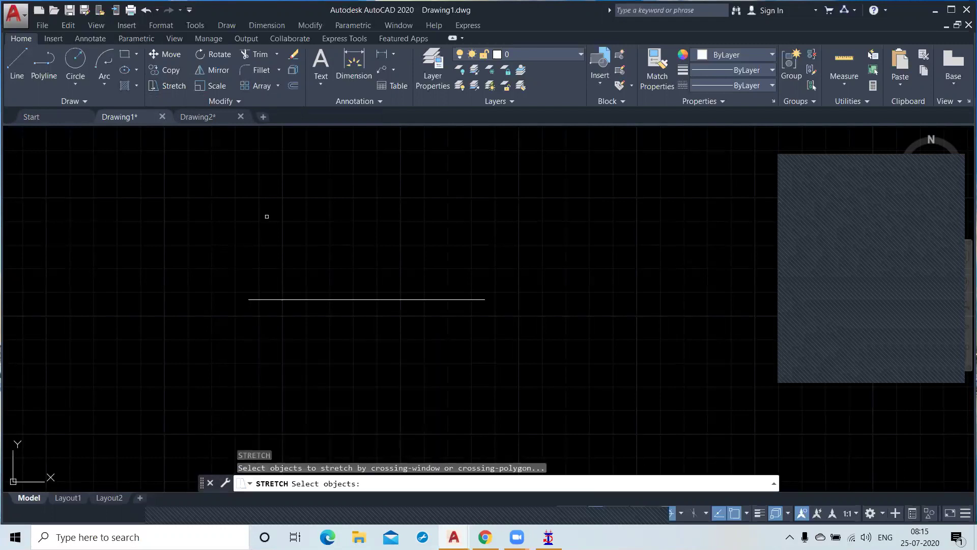
{"action": "left_click", "coordinate": [522, 347]}
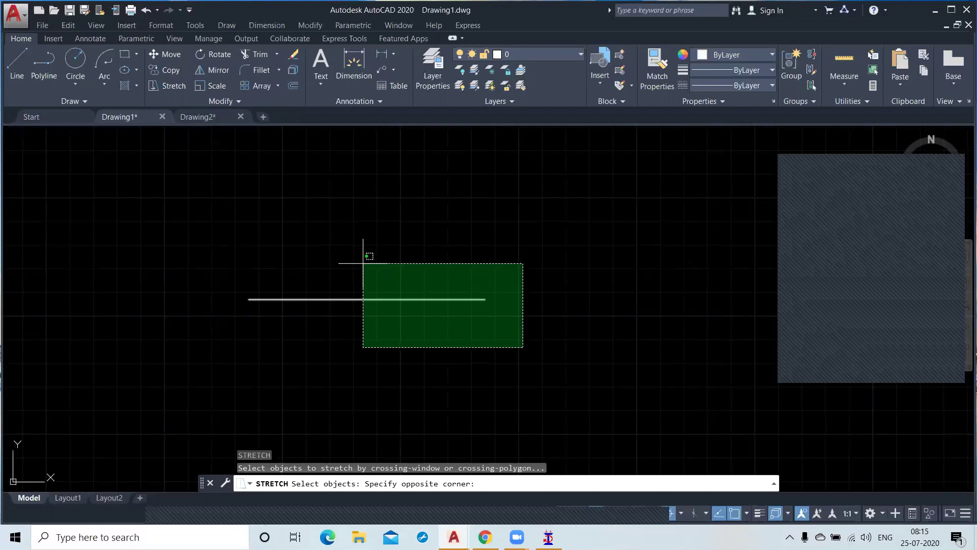
{"action": "left_click", "coordinate": [363, 263]}
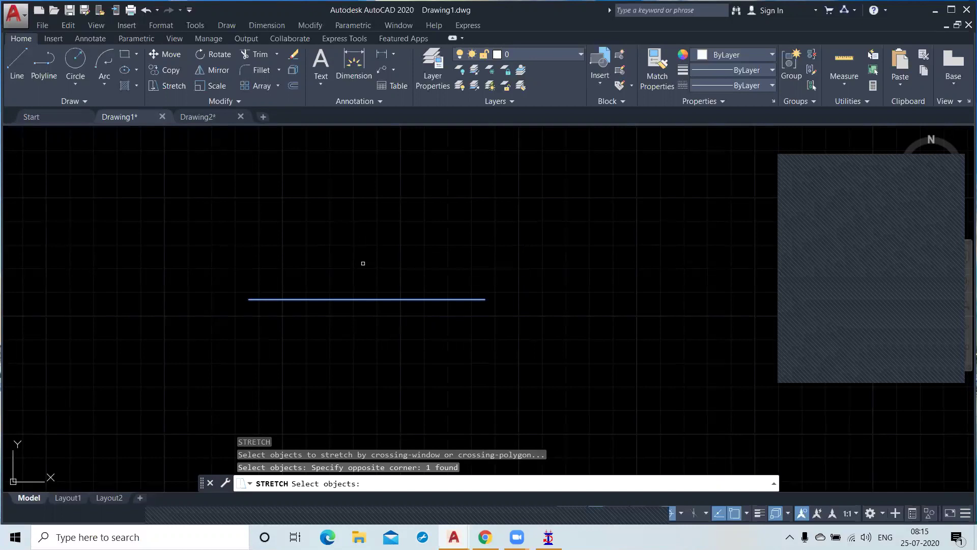
{"action": "key", "text": "Return"}
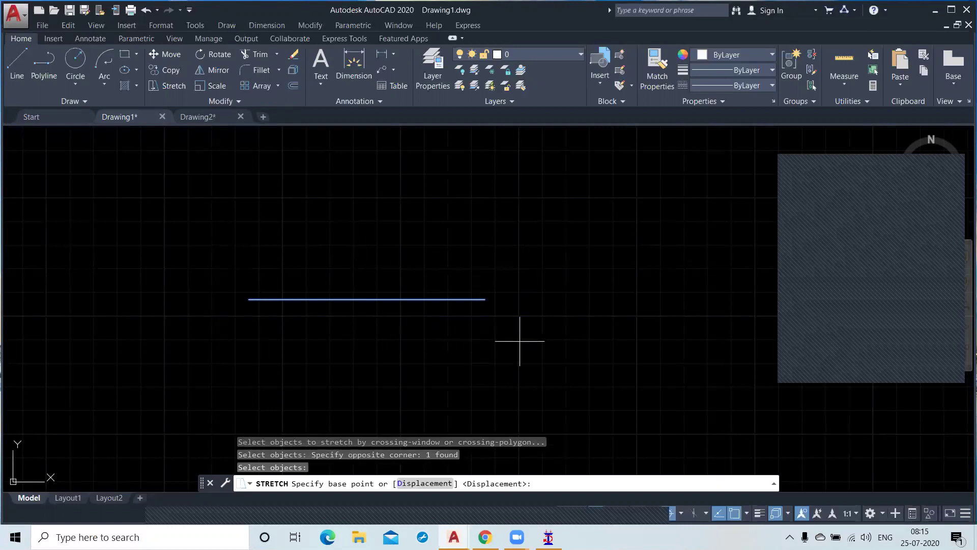
{"action": "left_click", "coordinate": [485, 299]}
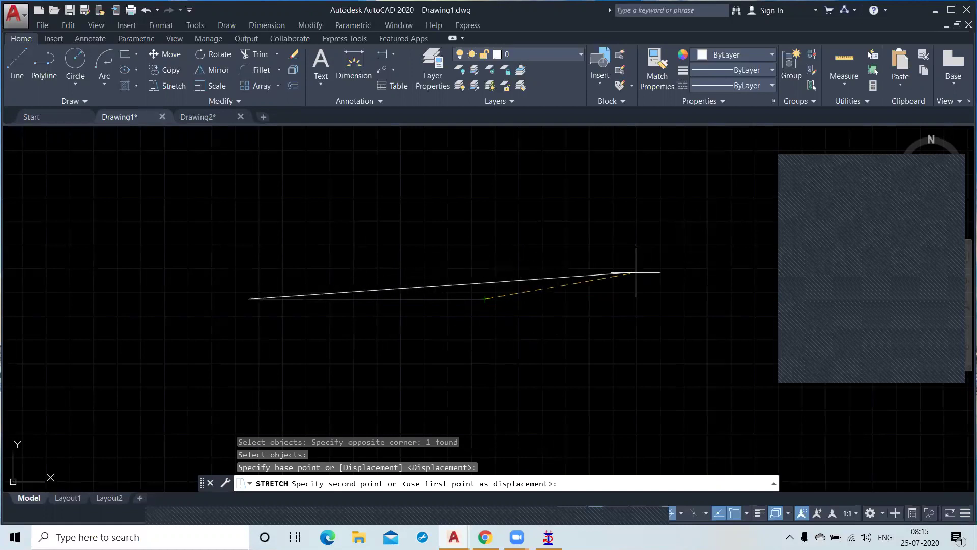
{"action": "middle_click_drag", "start_coordinate": [752, 199], "coordinate": [582, 231]}
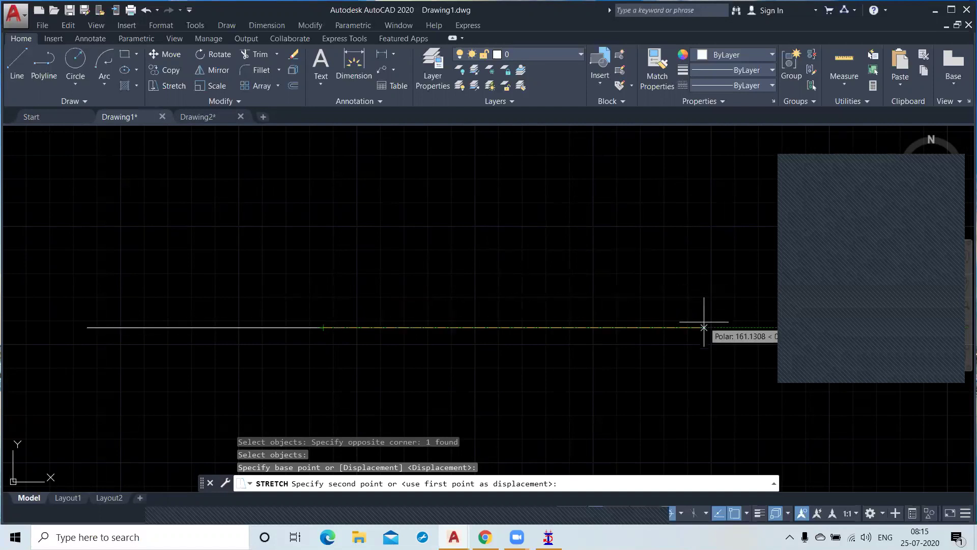
{"action": "type", "text": "100"}
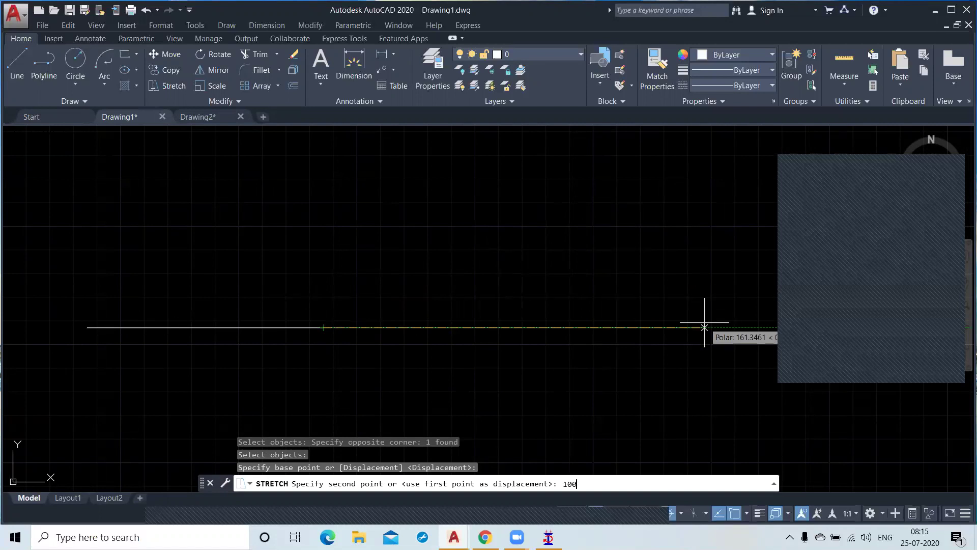
{"action": "key", "text": "Return"}
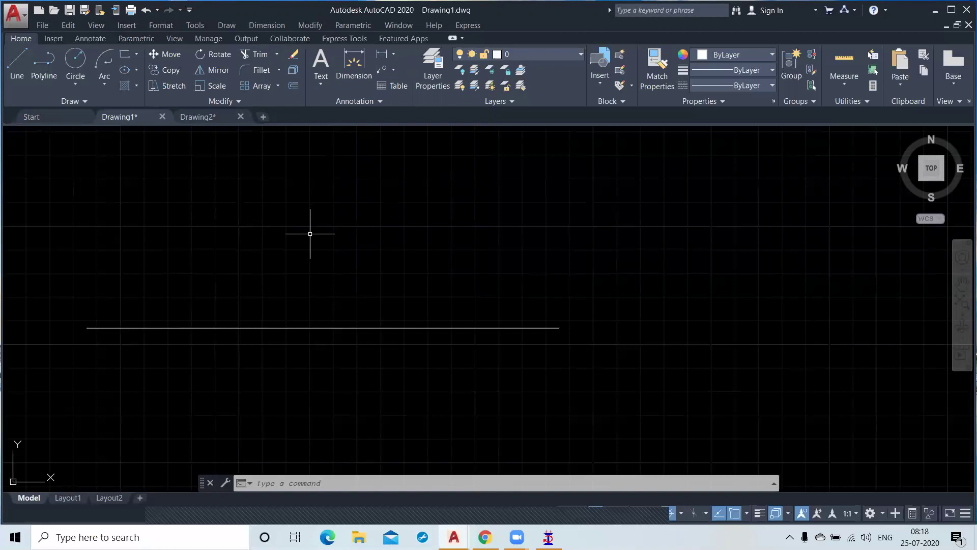
Step: Draw a vertical line to the right of the horizontal line, extending above and below its level
{"action": "left_click", "coordinate": [17, 62]}
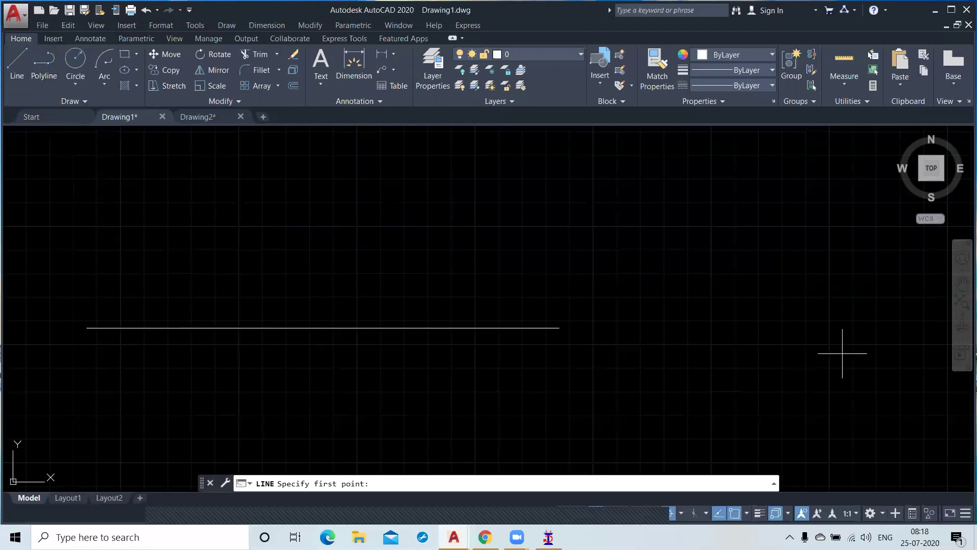
{"action": "left_click", "coordinate": [688, 218]}
{"action": "left_click", "coordinate": [688, 450]}
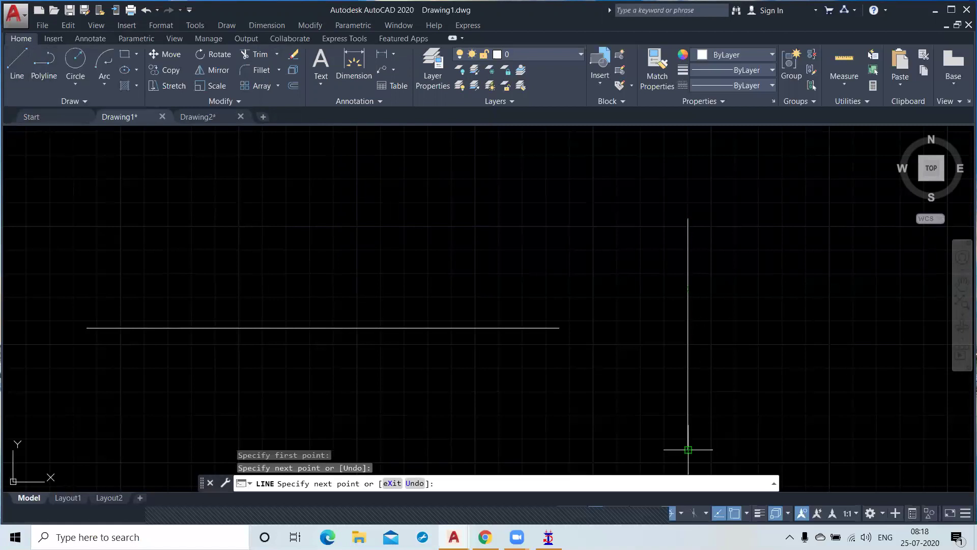
{"action": "key", "text": "Return"}
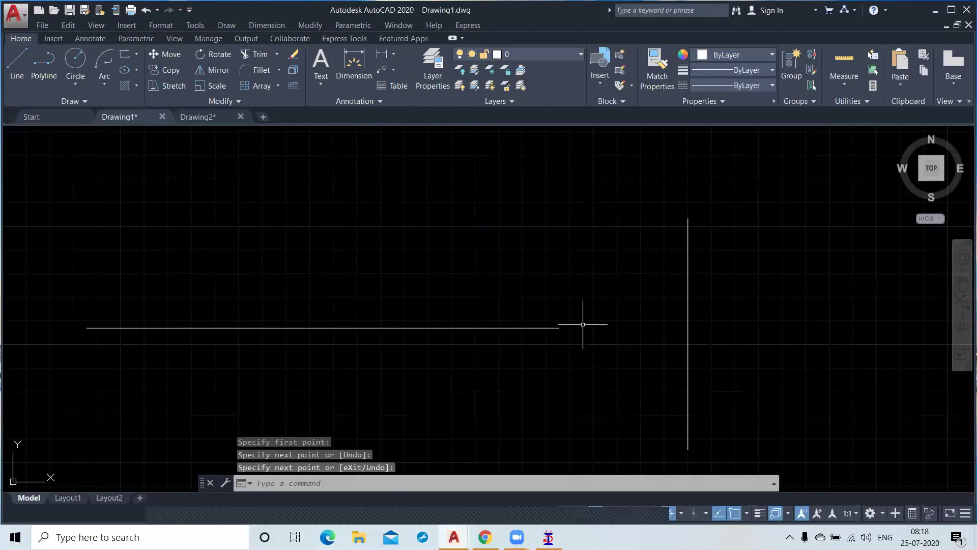
Step: Stretch the horizontal line's right endpoint onto the vertical line using a crossing selection, and undo the stretch
{"action": "left_click", "coordinate": [182, 89]}
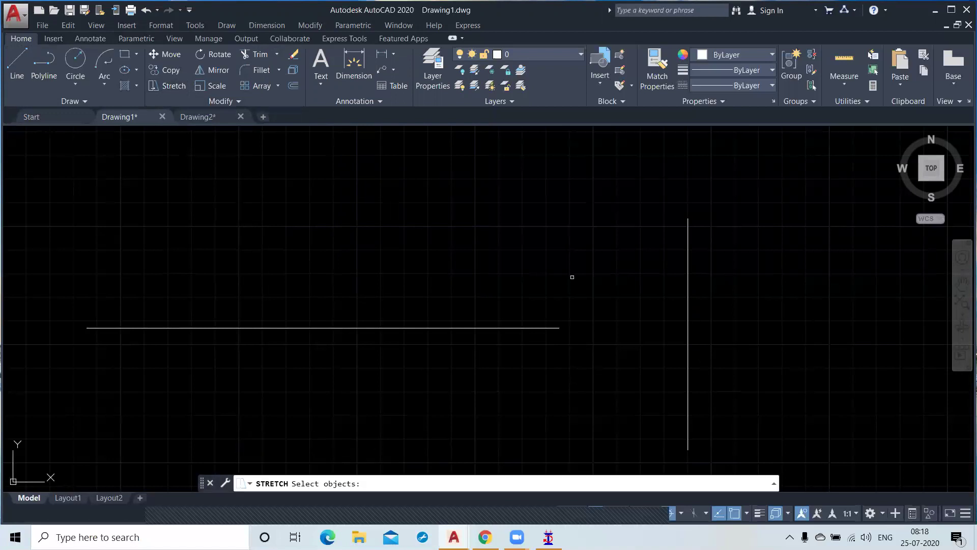
{"action": "left_click", "coordinate": [605, 373]}
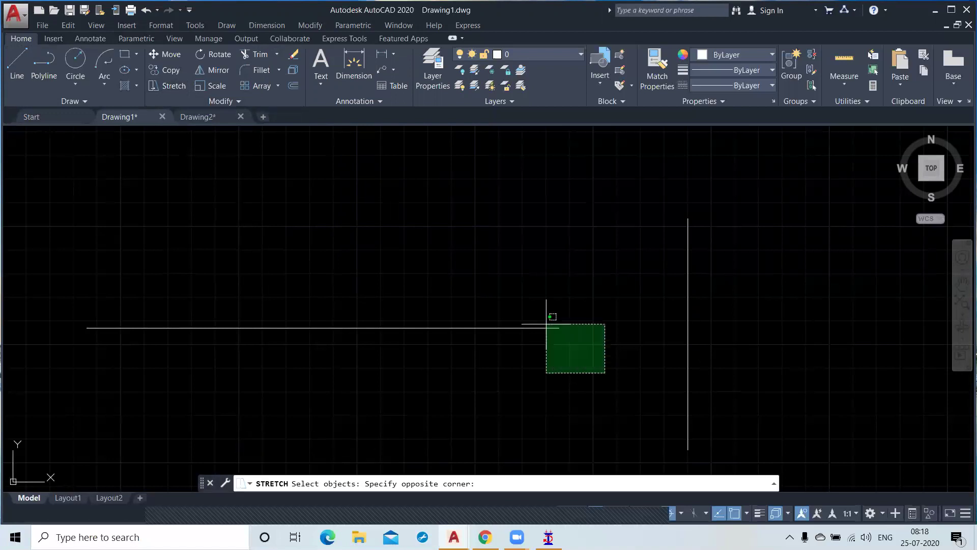
{"action": "left_click", "coordinate": [495, 264]}
{"action": "key", "text": "Return"}
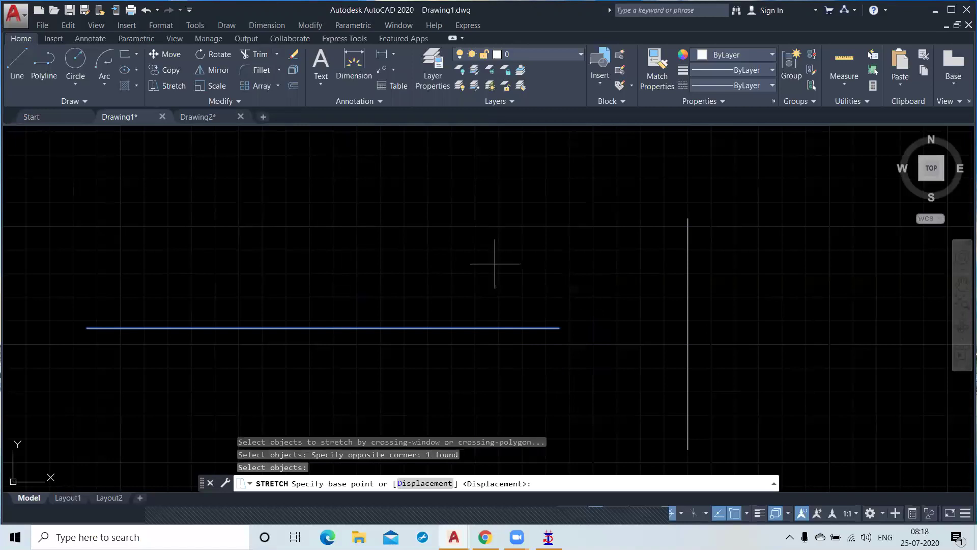
{"action": "left_click", "coordinate": [560, 328]}
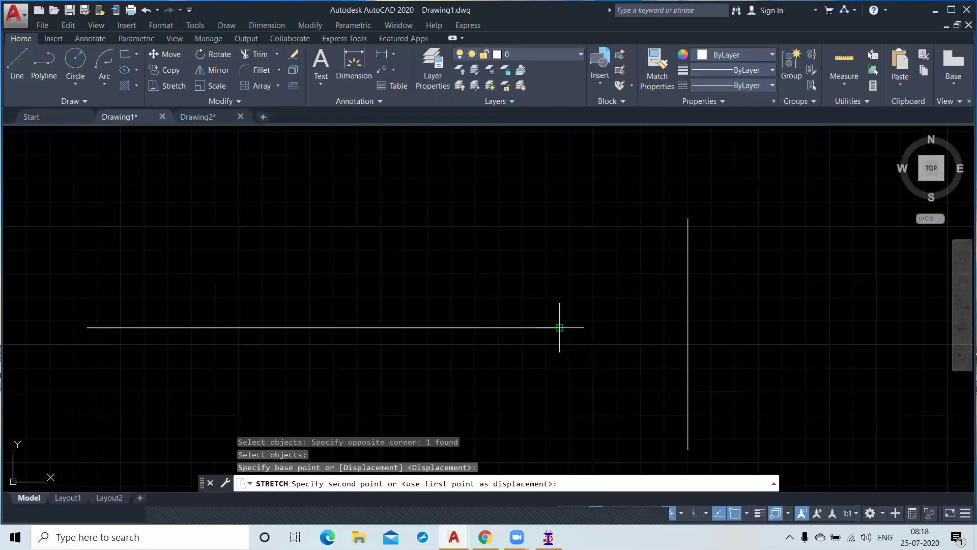
{"action": "left_click", "coordinate": [688, 329]}
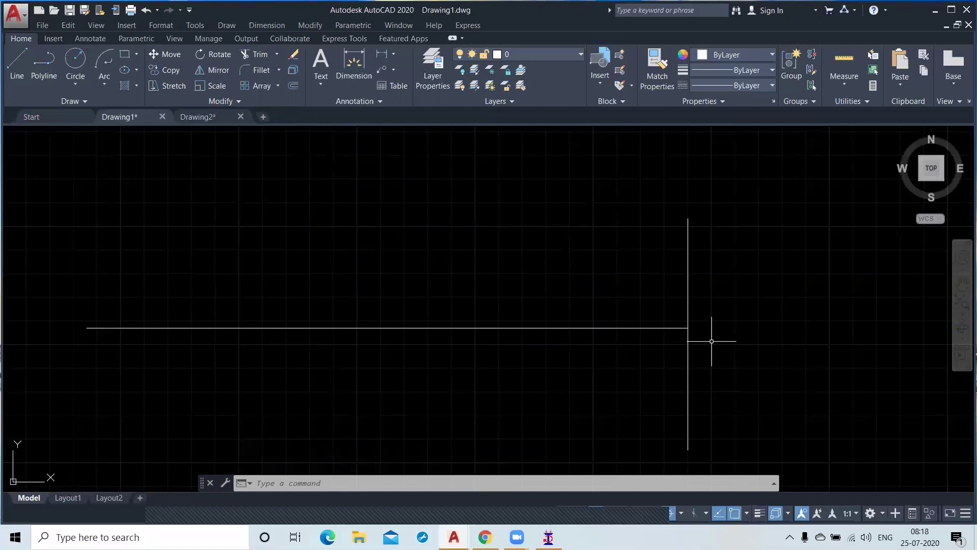
{"action": "key", "text": "ctrl+z"}
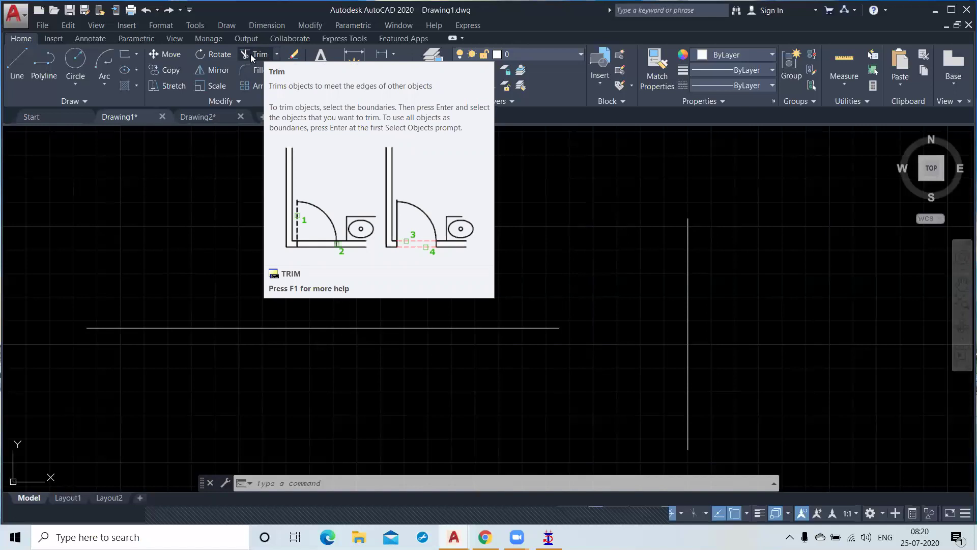
{"action": "left_click", "coordinate": [251, 56]}
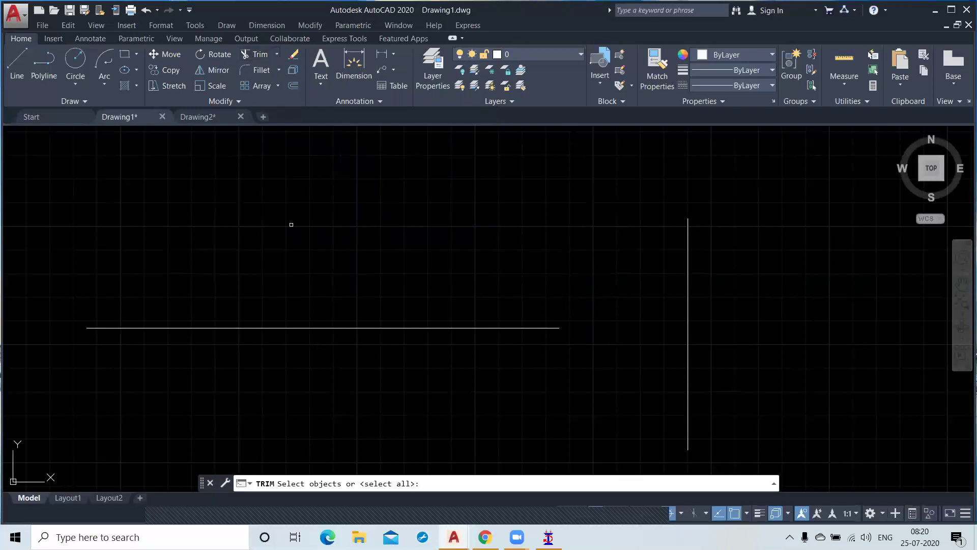
{"action": "key", "text": "Return"}
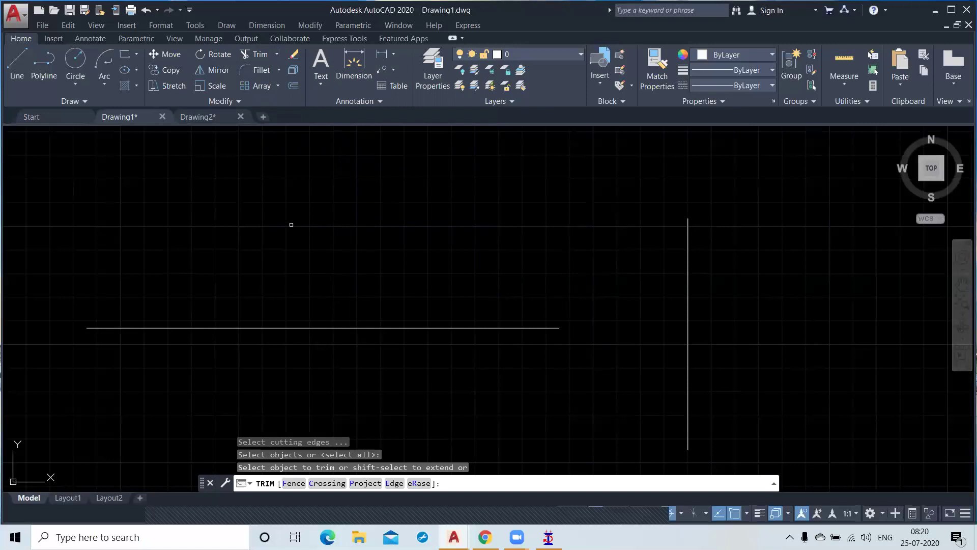
{"action": "key", "text": "Escape"}
Step: Try to trim the horizontal line with all objects as cutting edges, and cancel the Trim command
{"action": "type", "text": "TR"}
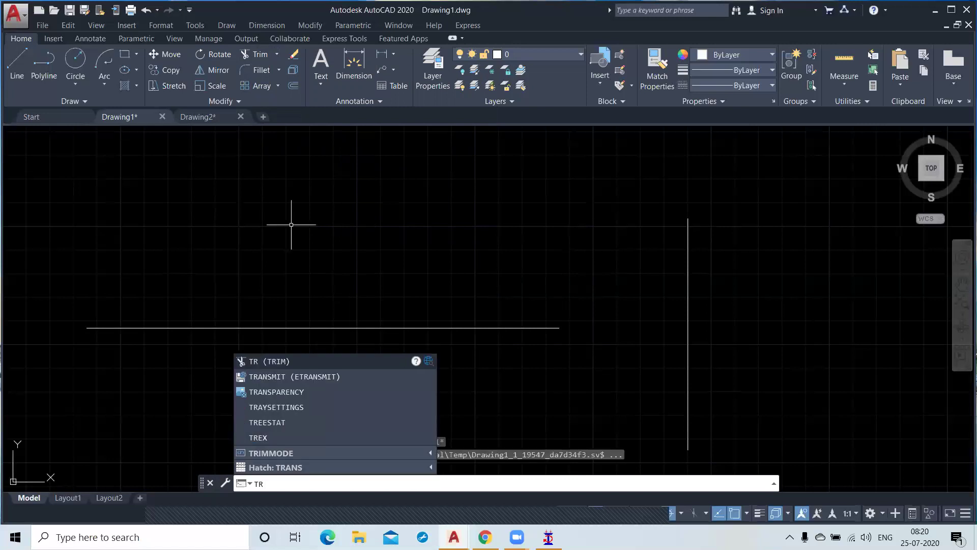
{"action": "key", "text": "Return"}
{"action": "key", "text": "Return"}
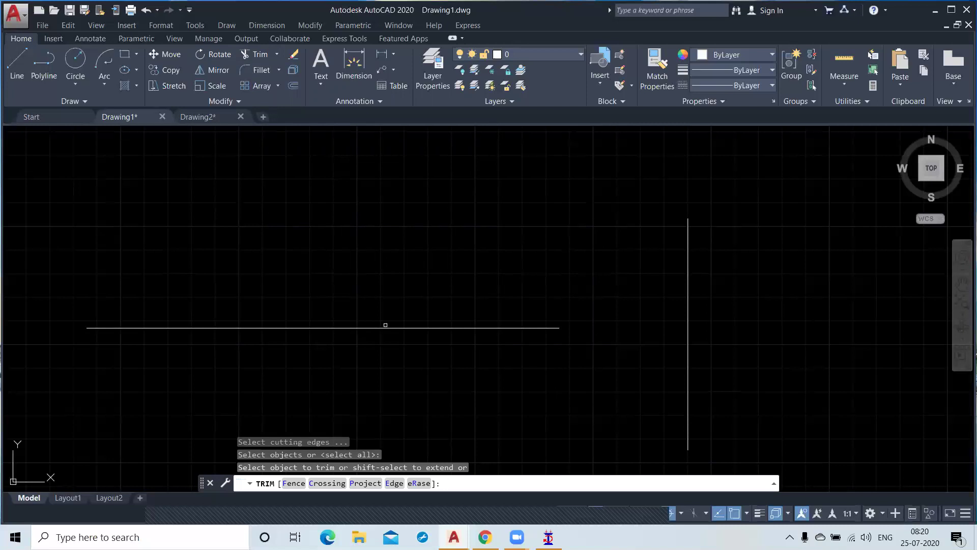
{"action": "left_click", "coordinate": [387, 327]}
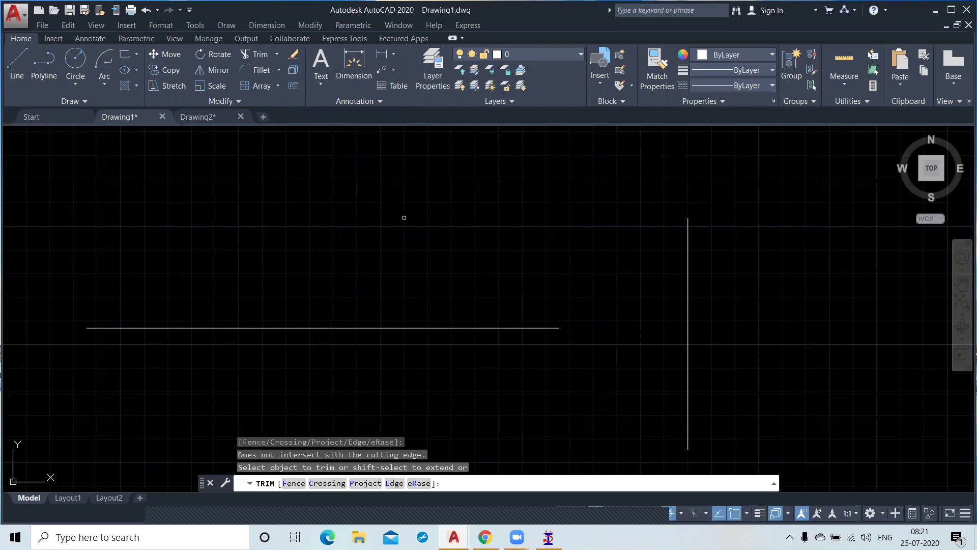
{"action": "right_click", "coordinate": [400, 195]}
{"action": "left_click", "coordinate": [427, 216]}
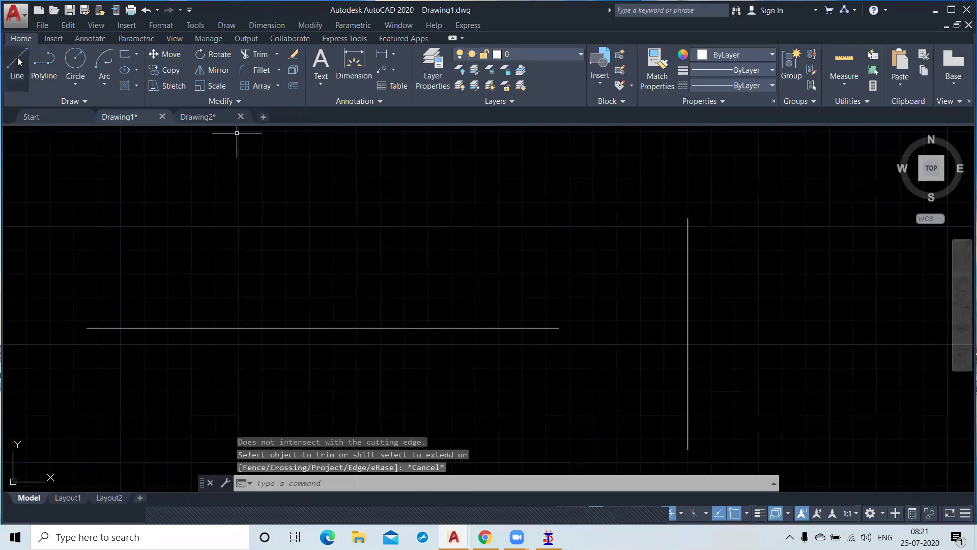
Step: Draw a circle centred slightly above the middle of the horizontal line, large enough to cross the line twice
{"action": "left_click", "coordinate": [75, 62]}
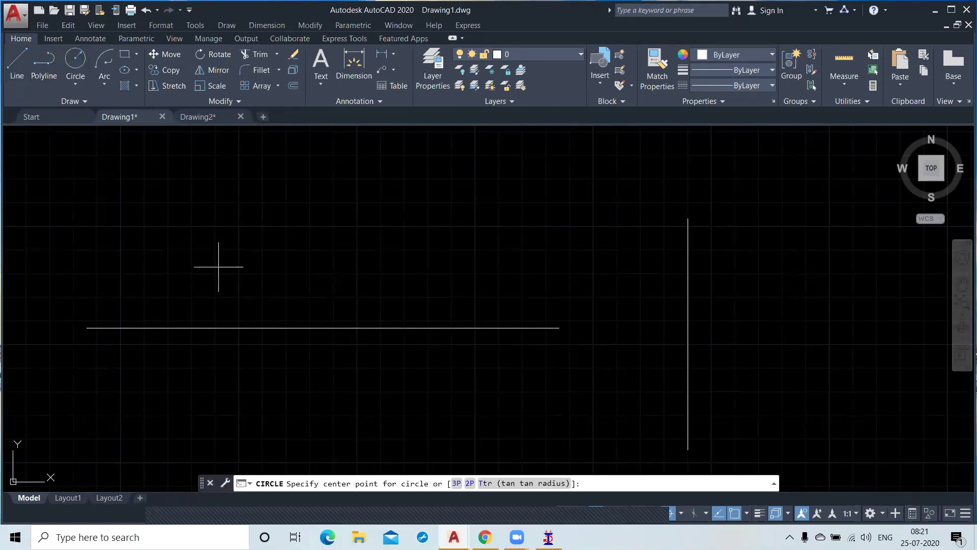
{"action": "left_click", "coordinate": [326, 280]}
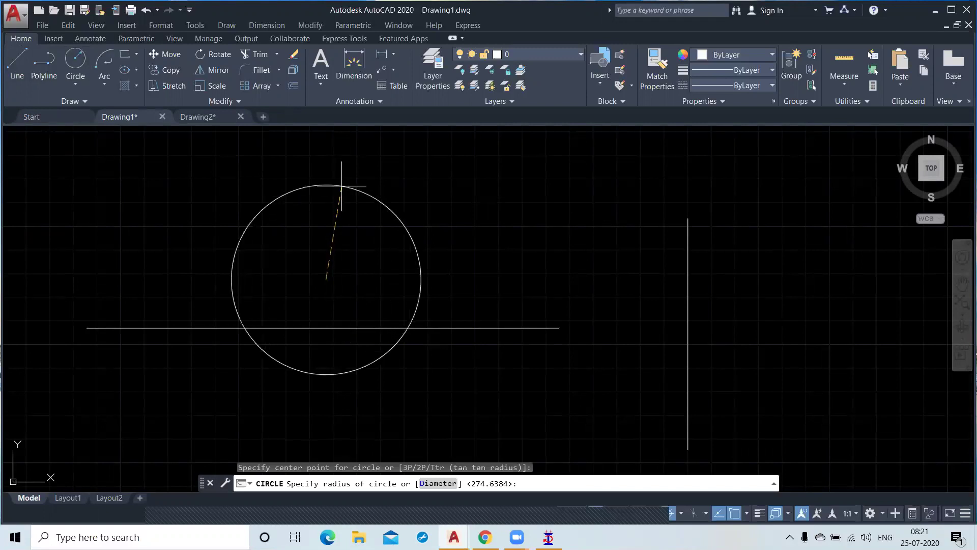
{"action": "left_click", "coordinate": [340, 185]}
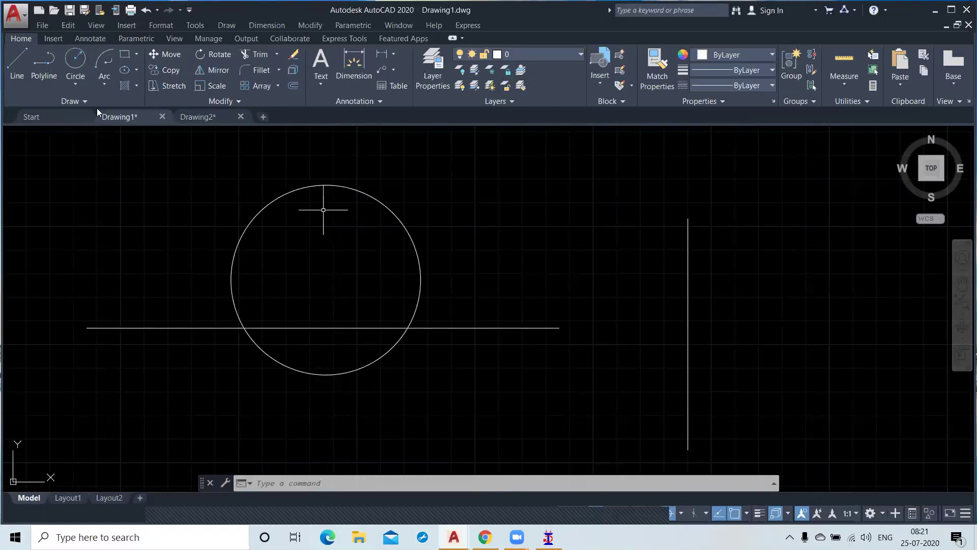
Step: Draw a second horizontal line above the first, from outside the circle's left side to a point inside the circle
{"action": "left_click", "coordinate": [17, 65]}
{"action": "left_click", "coordinate": [144, 225]}
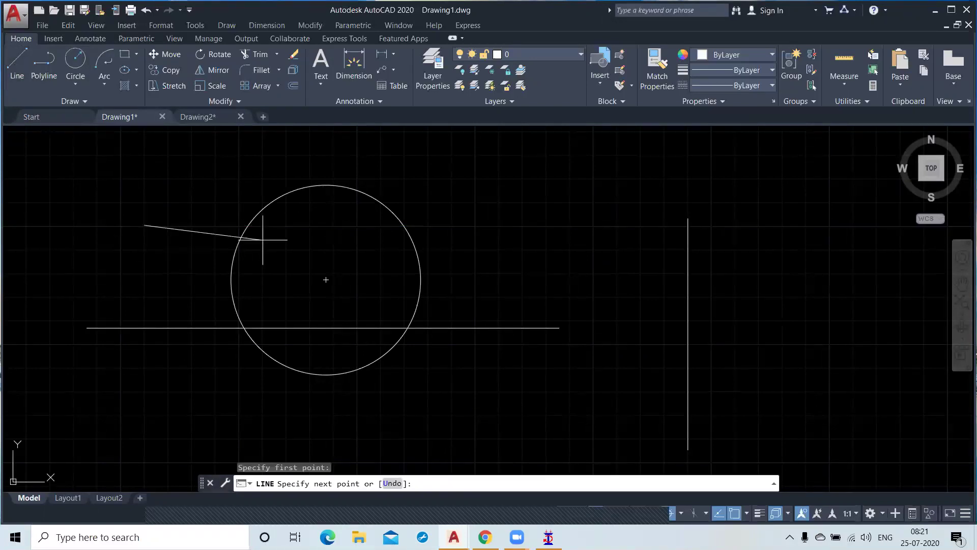
{"action": "left_click", "coordinate": [327, 225]}
{"action": "key", "text": "Return"}
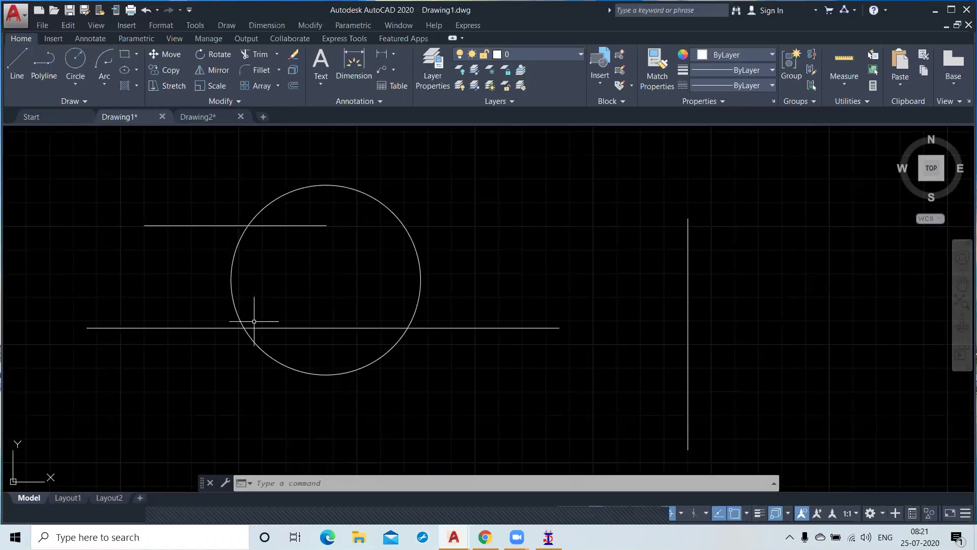
Step: Trim the lower line's portion inside the circle with all objects as cutting edges, and try trimming its remaining right segment
{"action": "mouse_move", "coordinate": [253, 328]}
{"action": "type", "text": "tr"}
{"action": "key", "text": "Return"}
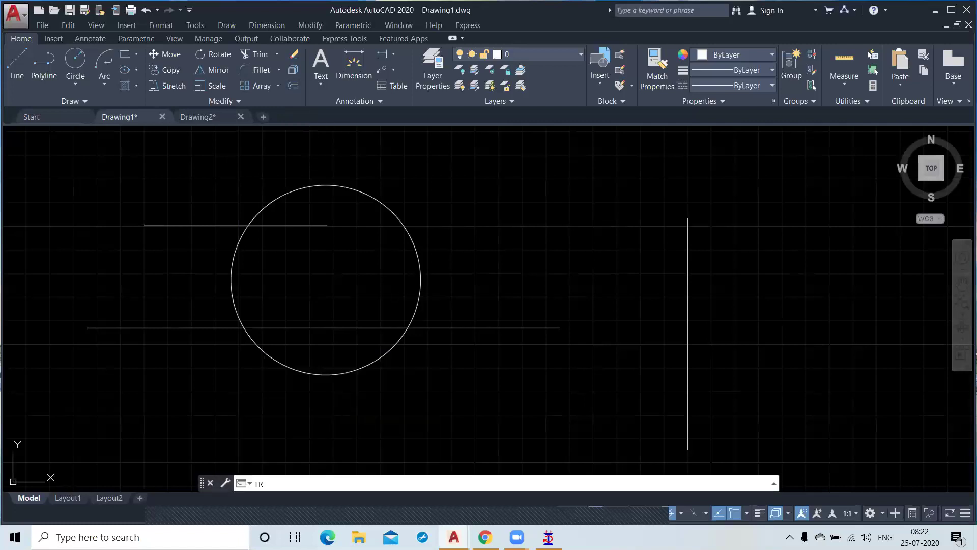
{"action": "key", "text": "Return"}
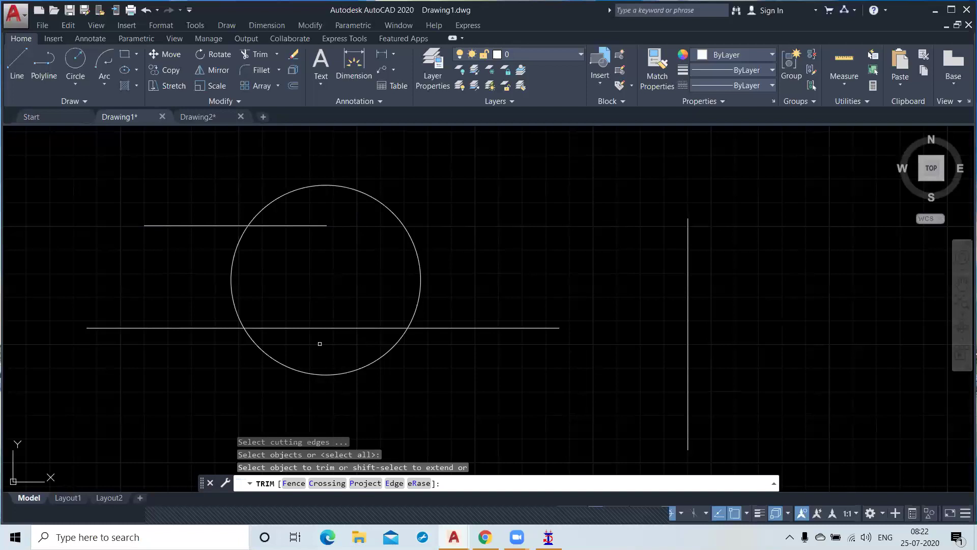
{"action": "left_click", "coordinate": [312, 327]}
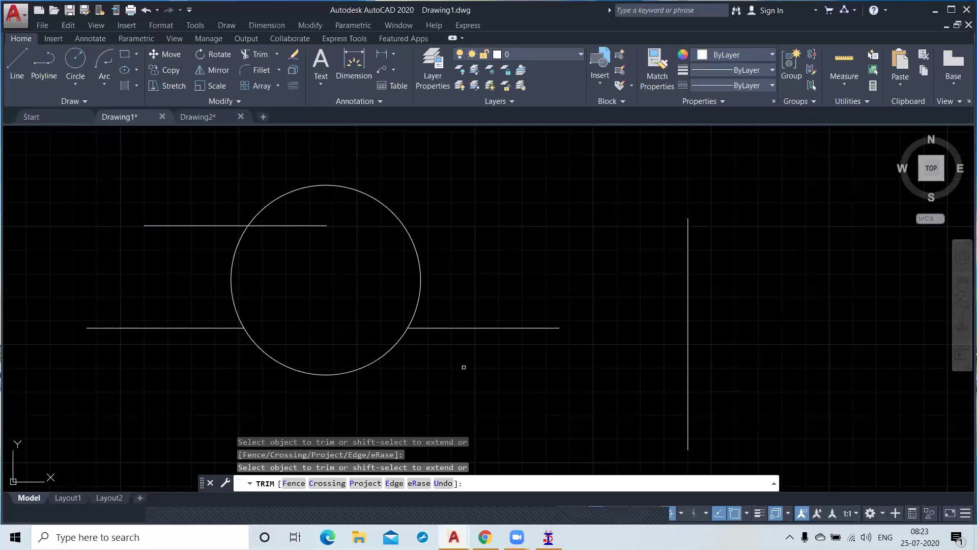
{"action": "left_click", "coordinate": [508, 327]}
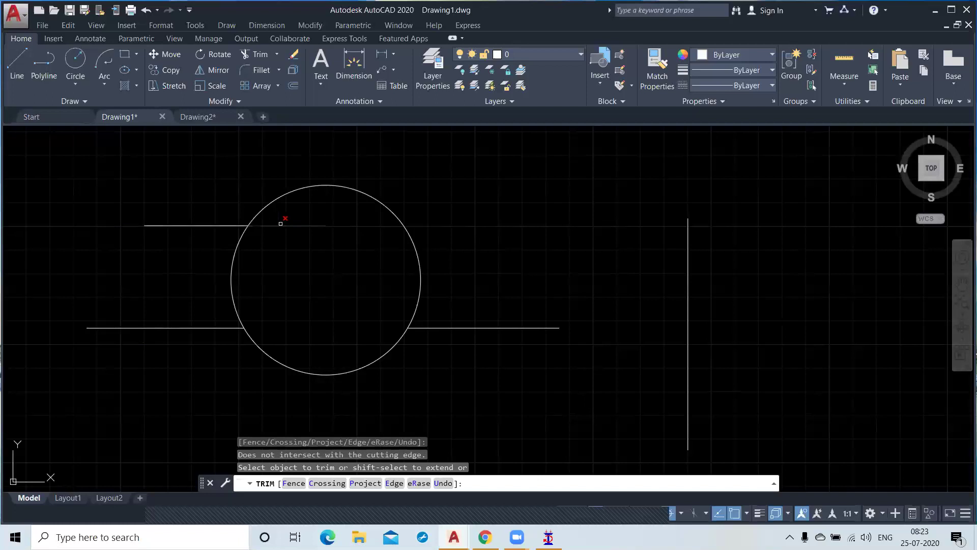
Step: Trim off the upper line's portion outside the circle and the circle's left arc between the two horizontal lines
{"action": "left_click", "coordinate": [211, 225]}
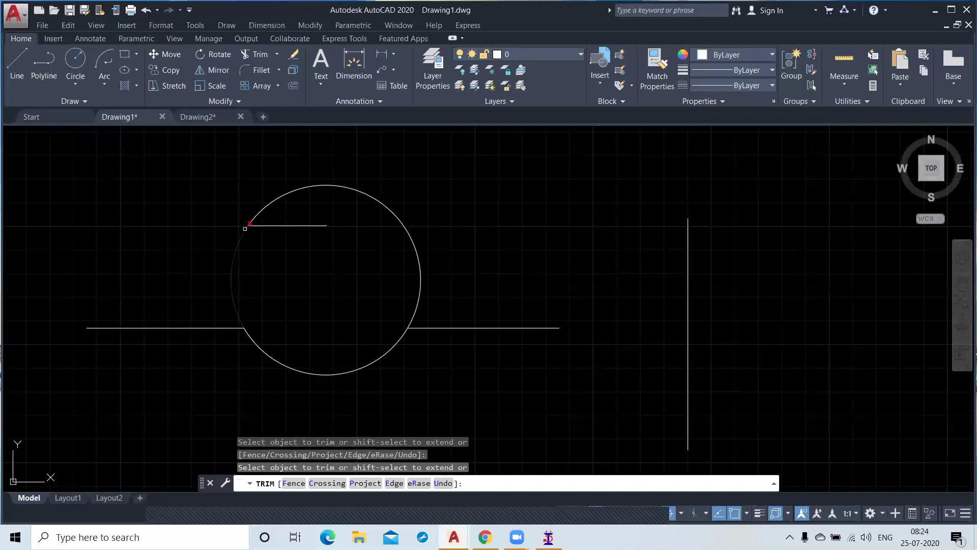
{"action": "left_click", "coordinate": [238, 240]}
{"action": "left_click", "coordinate": [258, 220]}
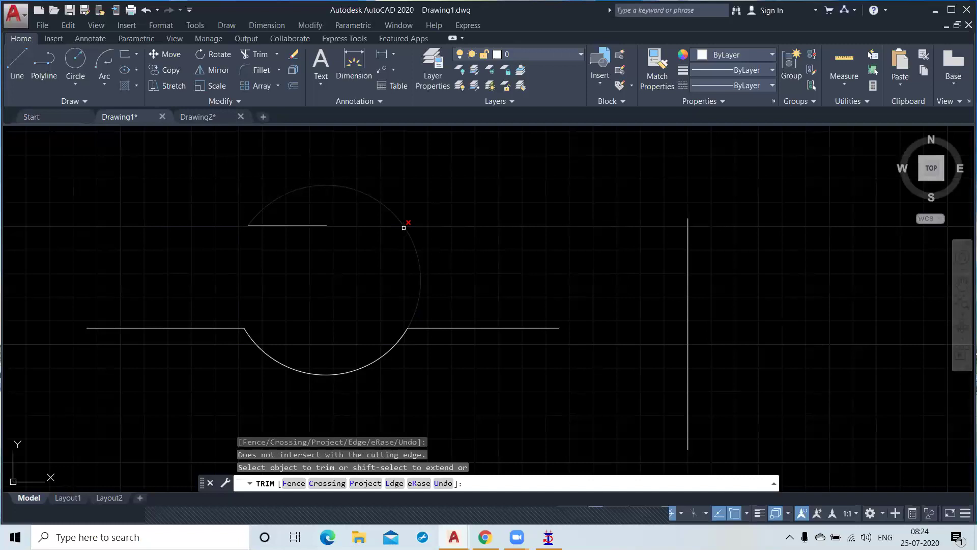
Step: Trim off the circle's upper arc and extend the lower line's right segment to the vertical line within the Trim command
{"action": "left_click", "coordinate": [404, 227]}
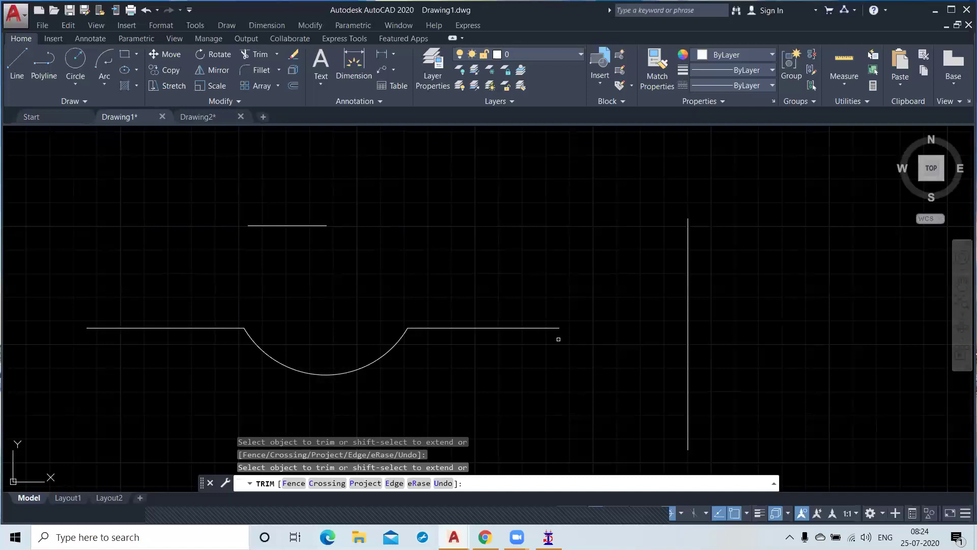
{"action": "left_click", "coordinate": [559, 330]}
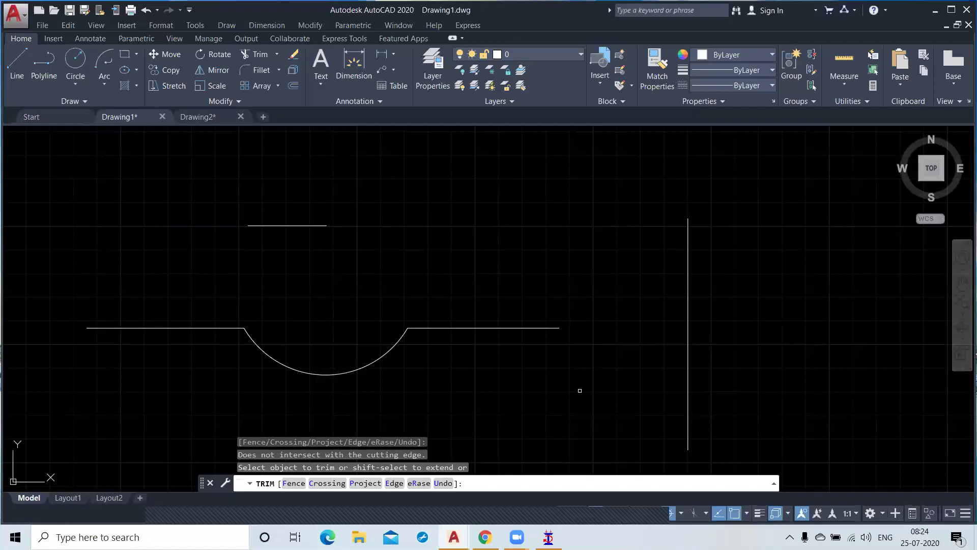
{"action": "left_click", "coordinate": [546, 328], "text": "shift"}
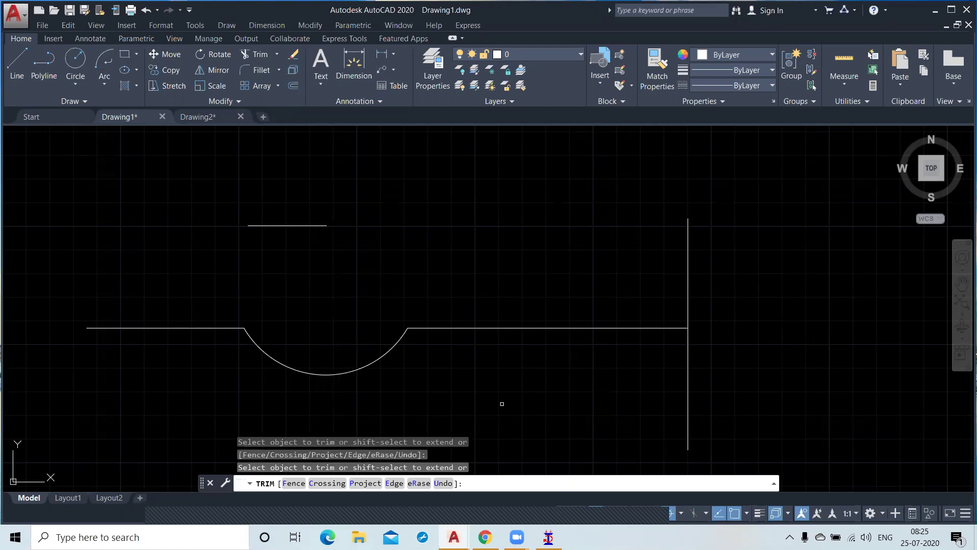
{"action": "key", "text": "ctrl+z"}
{"action": "left_click", "coordinate": [540, 328], "text": "shift"}
Step: Extend the upper line's right end to the vertical line using Trim's extend mode, and finish the command
{"action": "left_click", "coordinate": [324, 225]}
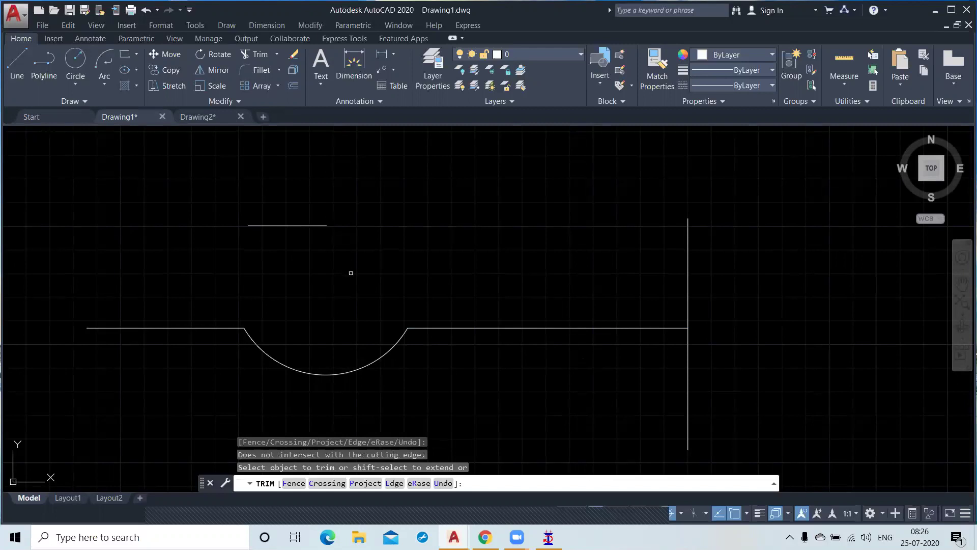
{"action": "left_click", "coordinate": [319, 223], "text": "shift"}
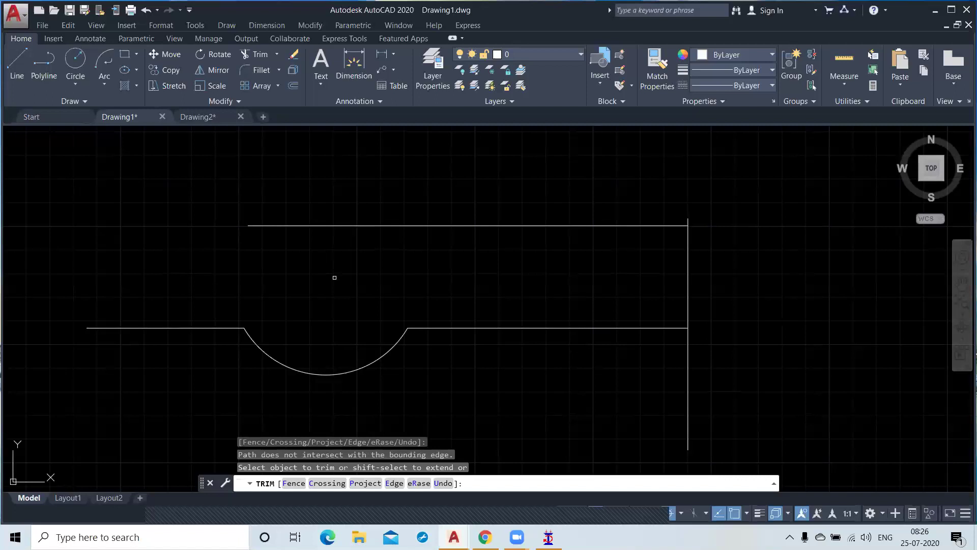
{"action": "right_click", "coordinate": [392, 180]}
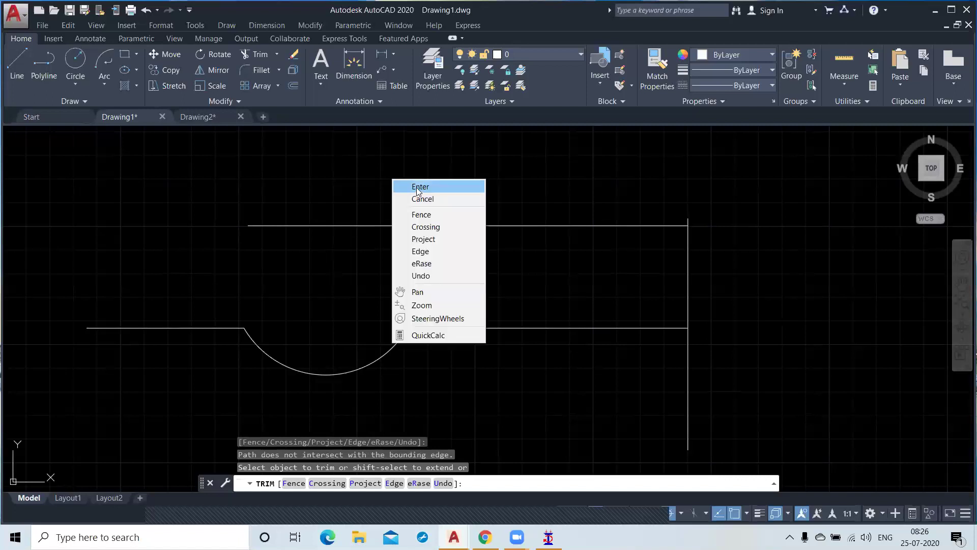
{"action": "left_click", "coordinate": [417, 189]}
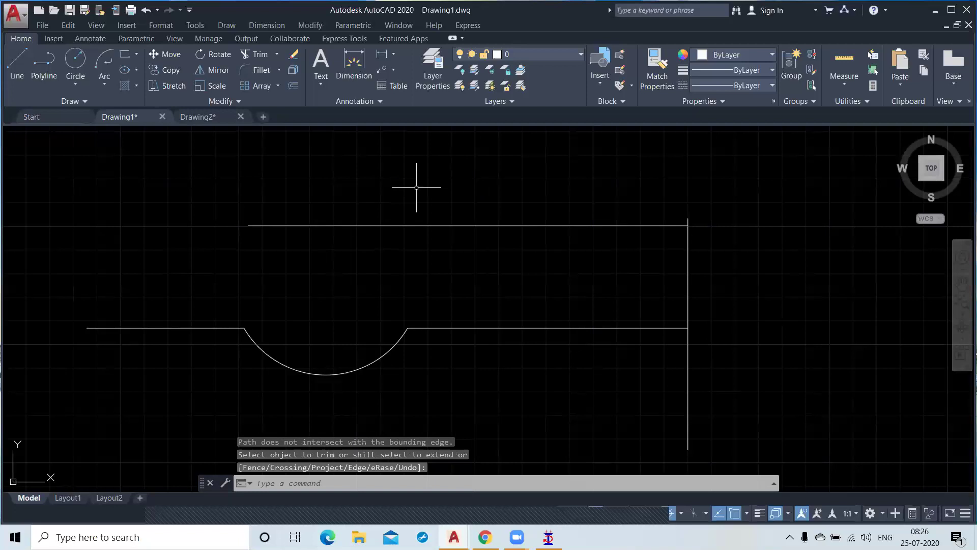
Step: Draw a large circle of about 77.6 radius to the right of the vertical line, clear of both horizontal lines
{"action": "scroll", "coordinate": [416, 187], "scroll_direction": "down", "scroll_amount": 2}
{"action": "middle_click_drag", "start_coordinate": [447, 249], "coordinate": [340, 279]}
{"action": "left_click", "coordinate": [75, 62]}
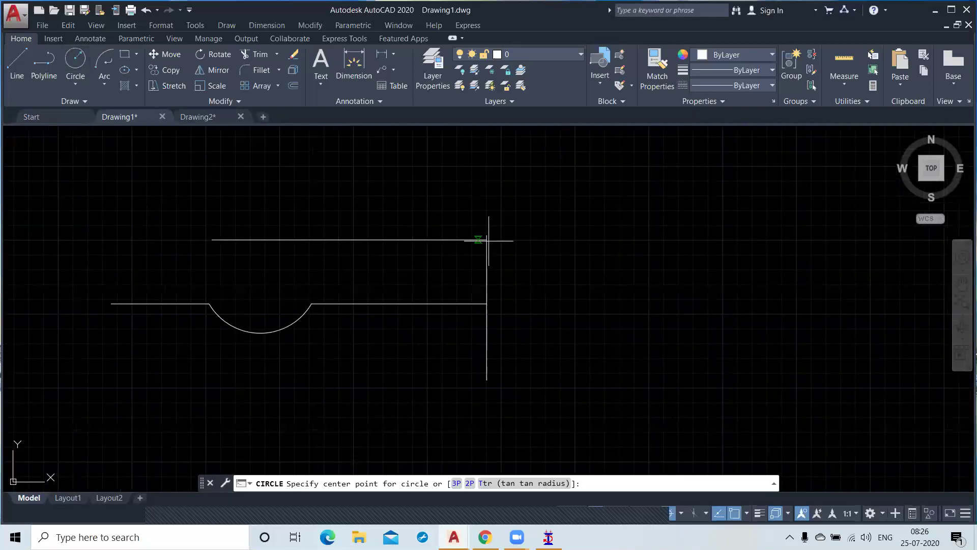
{"action": "left_click", "coordinate": [682, 262]}
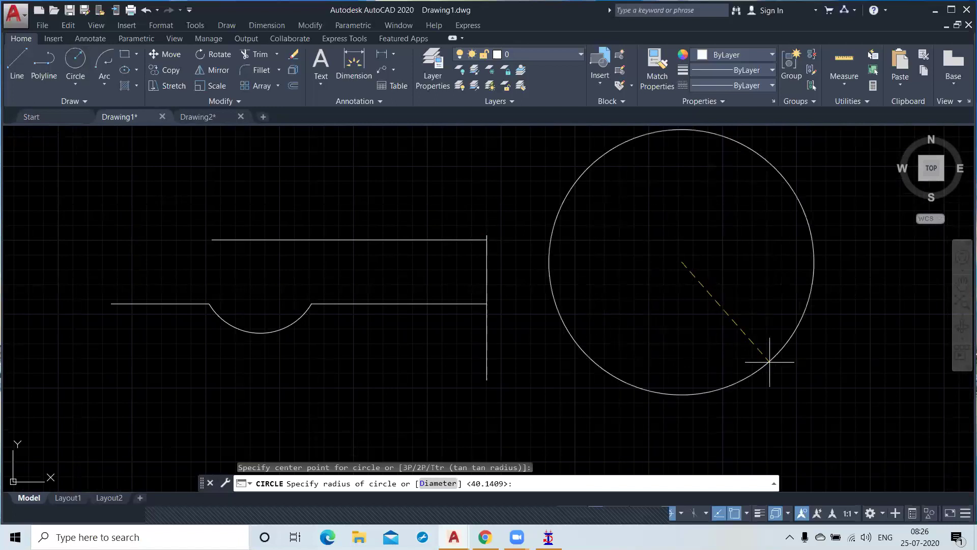
{"action": "left_click", "coordinate": [754, 346]}
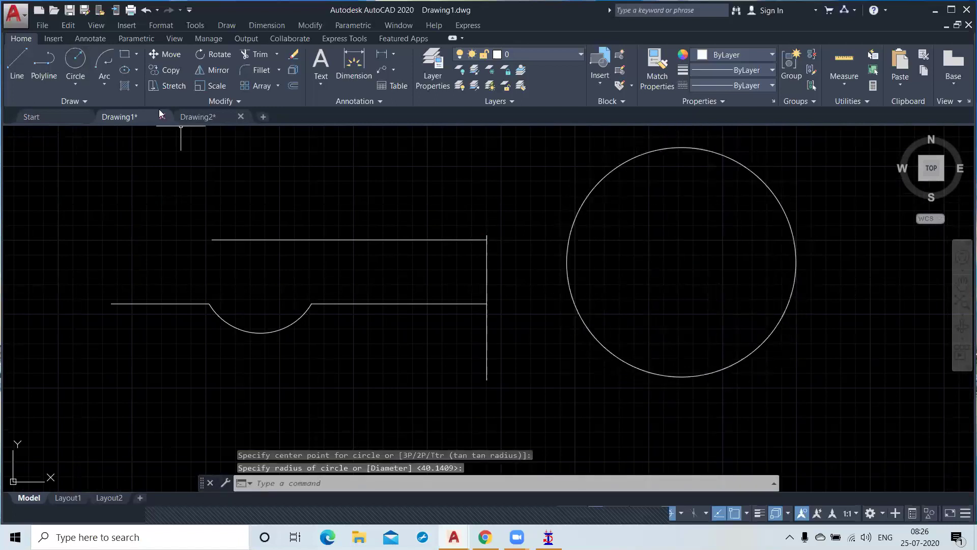
Step: Draw a smaller circle to the left of the horizontal lines, just overlapping the lower line's left end
{"action": "left_click", "coordinate": [78, 63]}
{"action": "left_click", "coordinate": [28, 245]}
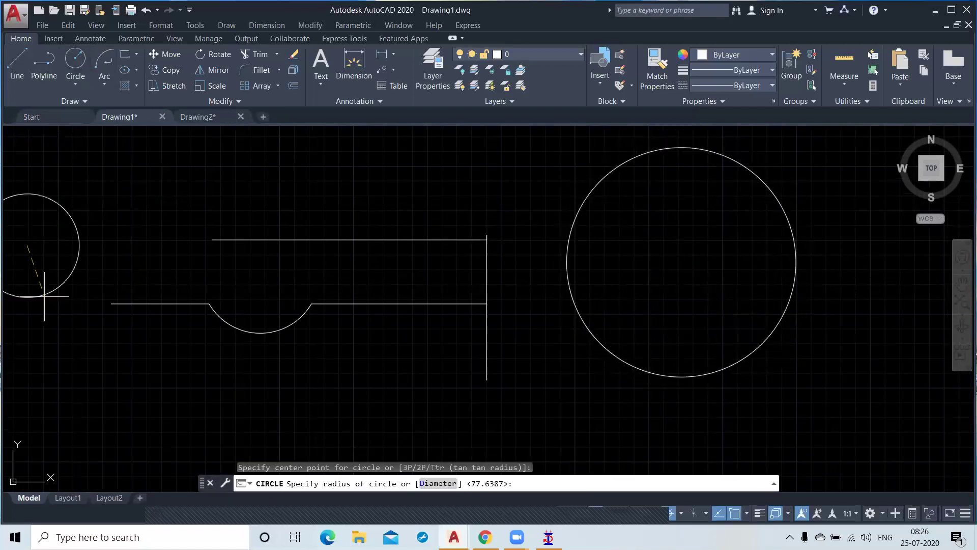
{"action": "left_click", "coordinate": [54, 328]}
{"action": "middle_click_drag", "start_coordinate": [223, 286], "coordinate": [300, 305]}
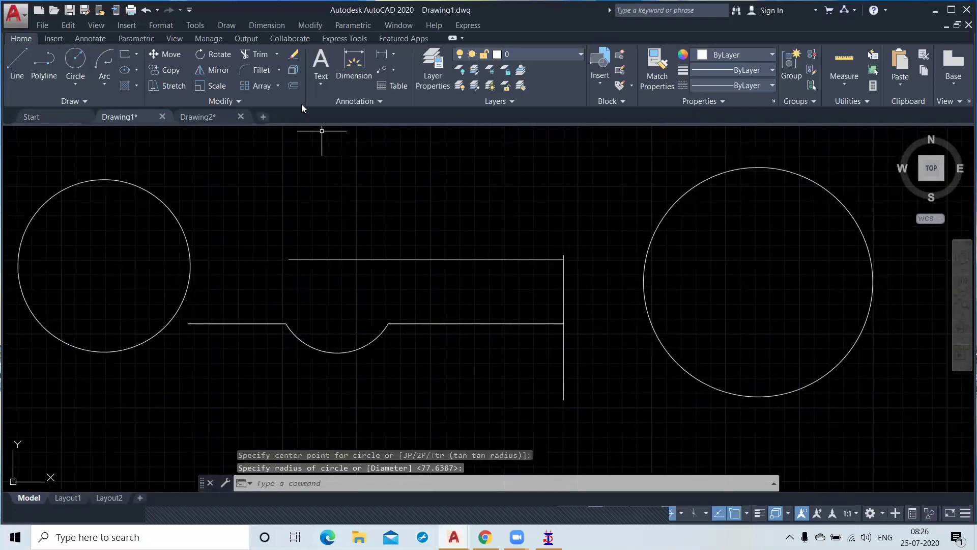
{"action": "left_click", "coordinate": [276, 56]}
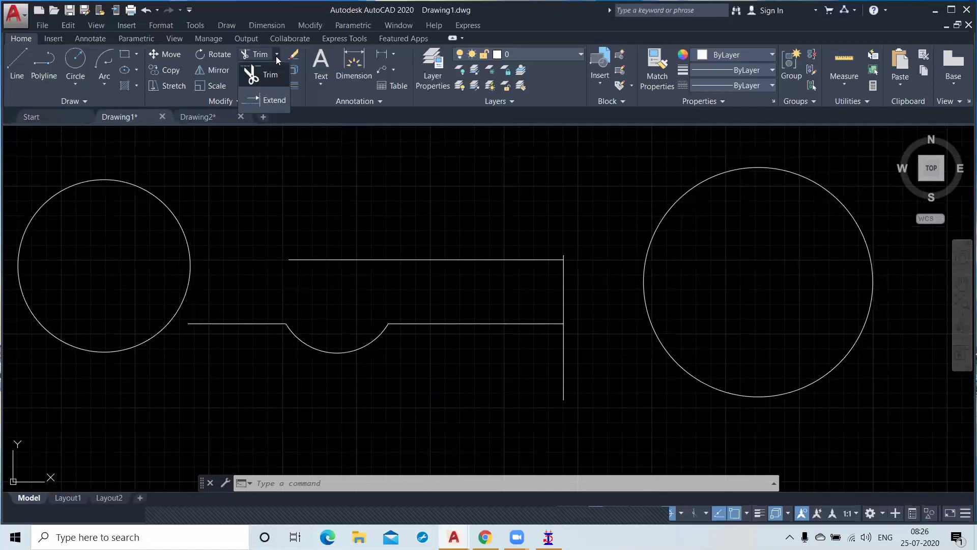
{"action": "left_click", "coordinate": [263, 103]}
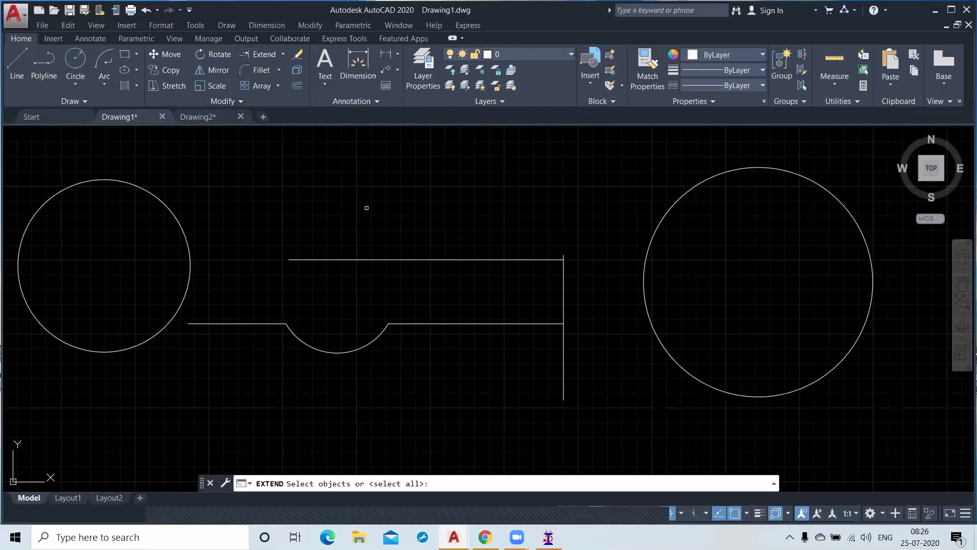
{"action": "key", "text": "Return"}
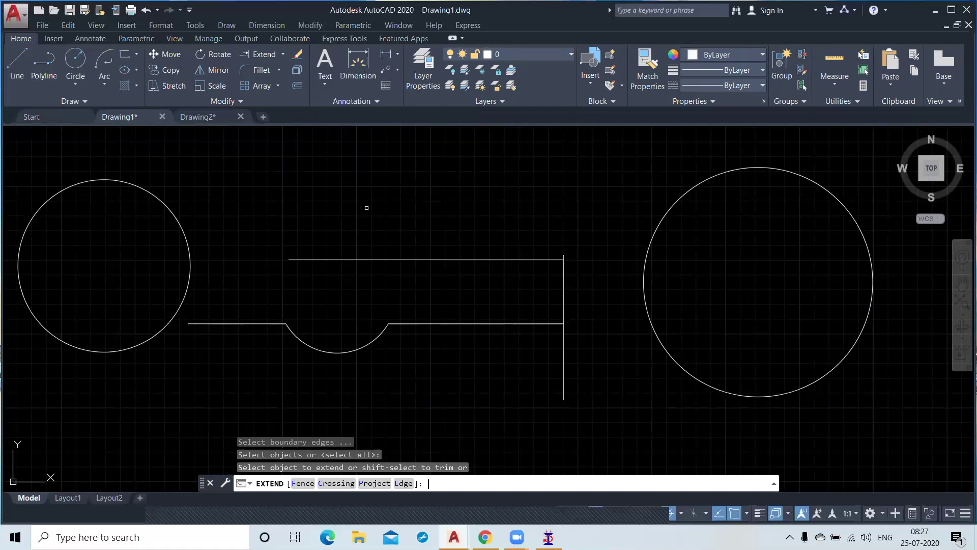
{"action": "key", "text": "Escape"}
{"action": "key", "text": "Escape"}
Step: Extend both ends of the upper line to the nearest edges of the two circles, with all objects as boundary edges
{"action": "type", "text": "x"}
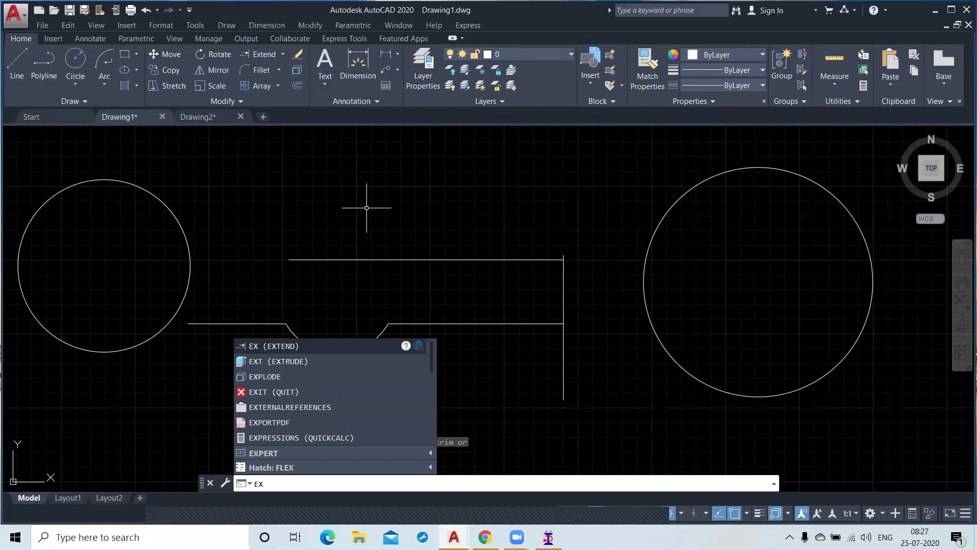
{"action": "key", "text": "Return"}
{"action": "key", "text": "Return"}
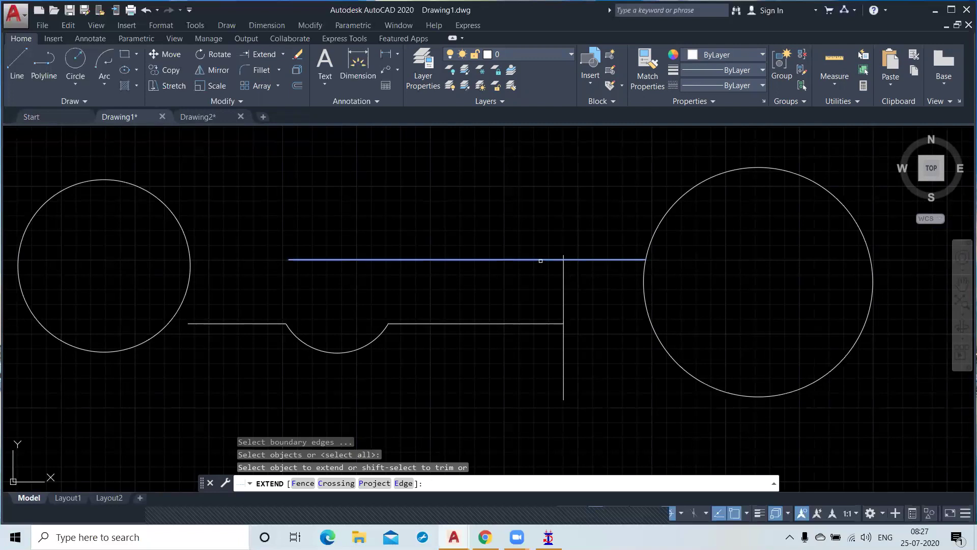
{"action": "left_click", "coordinate": [540, 260]}
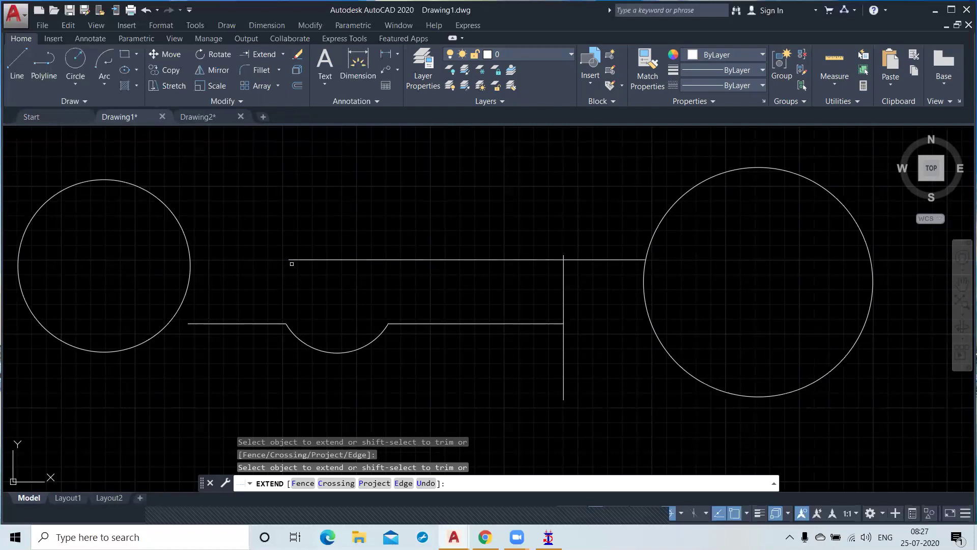
{"action": "left_click", "coordinate": [298, 260]}
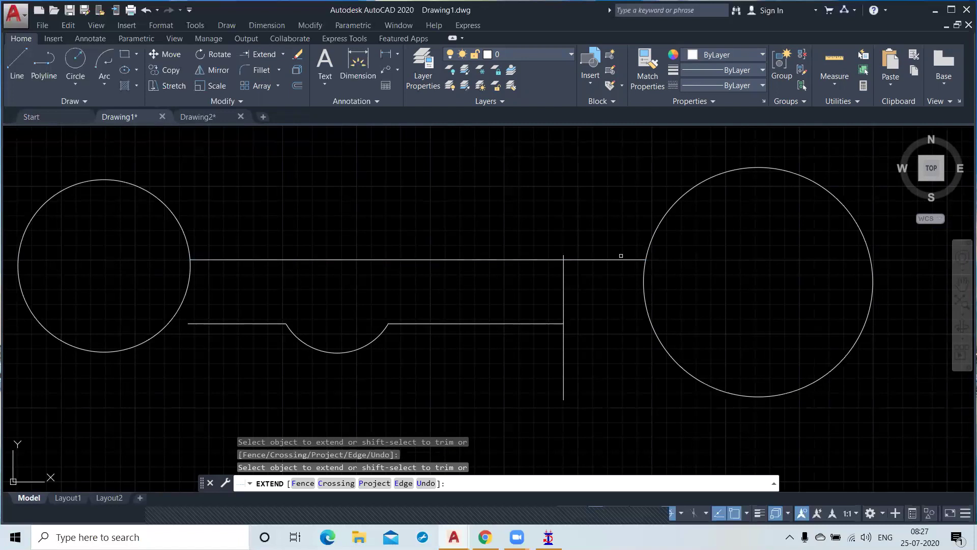
Step: Extend the upper line across both circles to their far sides, and both outer ends of the lower line to the circles
{"action": "left_click", "coordinate": [621, 260]}
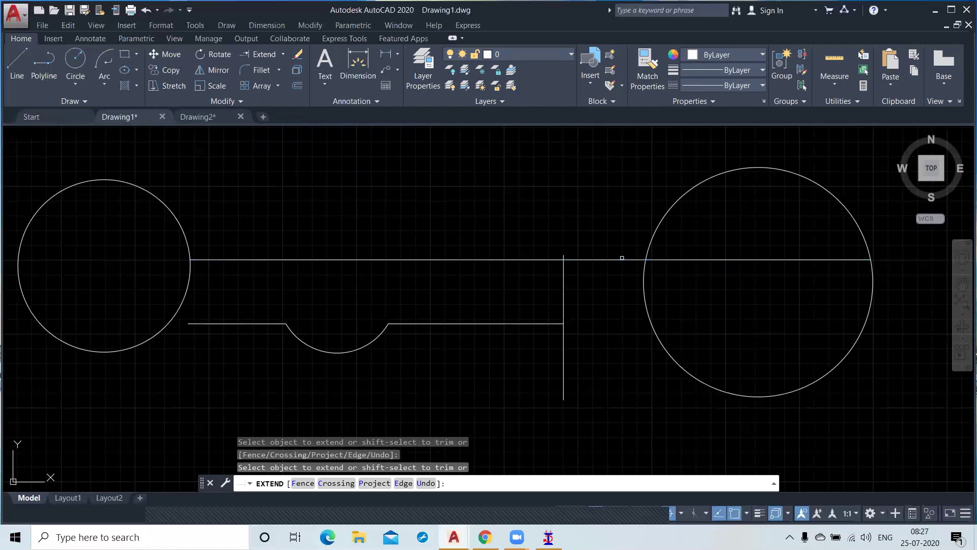
{"action": "left_click", "coordinate": [211, 259]}
{"action": "left_click", "coordinate": [210, 323]}
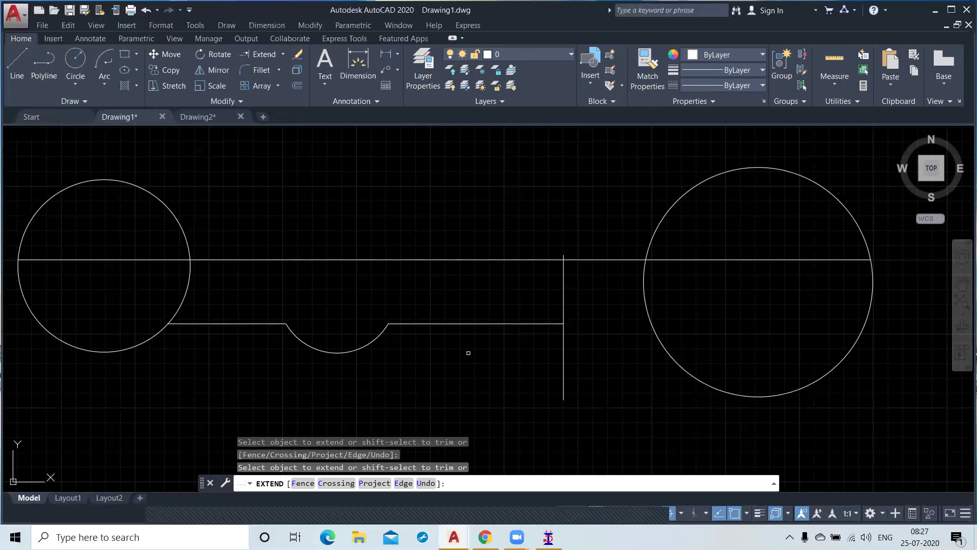
{"action": "left_click", "coordinate": [540, 324]}
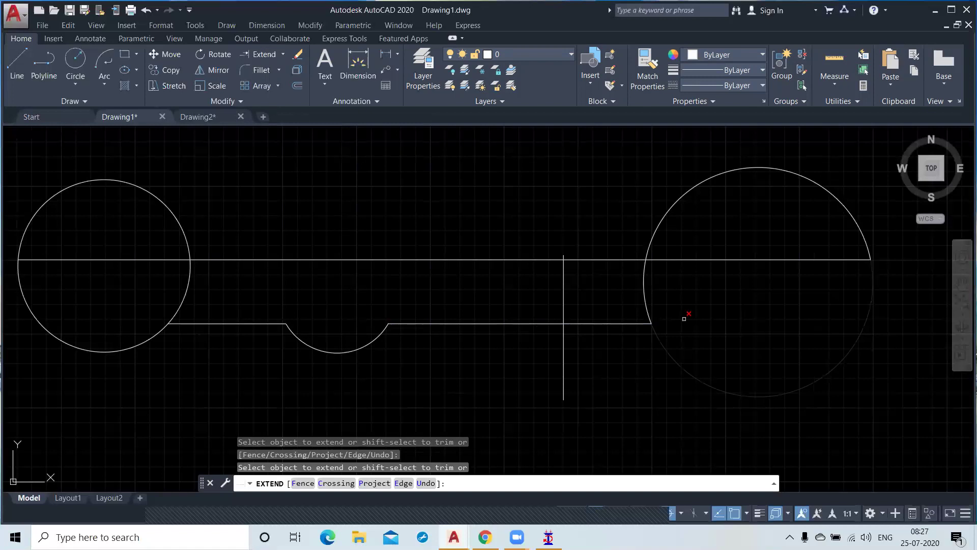
Step: Trim the upper line's portions inside both circles within Extend, and undo all changes made by the Extend command
{"action": "left_click", "coordinate": [720, 261], "text": "shift"}
{"action": "left_click", "coordinate": [131, 260], "text": "shift"}
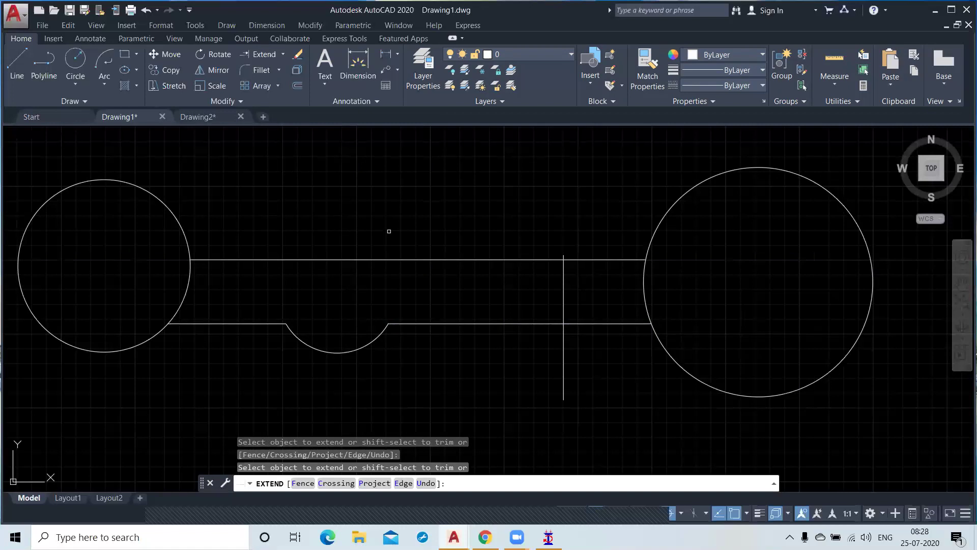
{"action": "key", "text": "ctrl+z"}
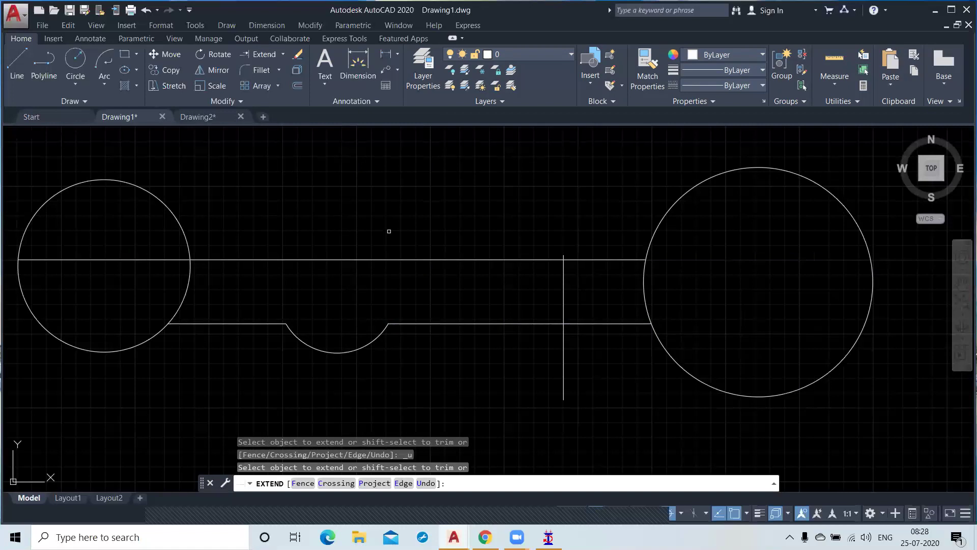
{"action": "key", "text": "ctrl+z"}
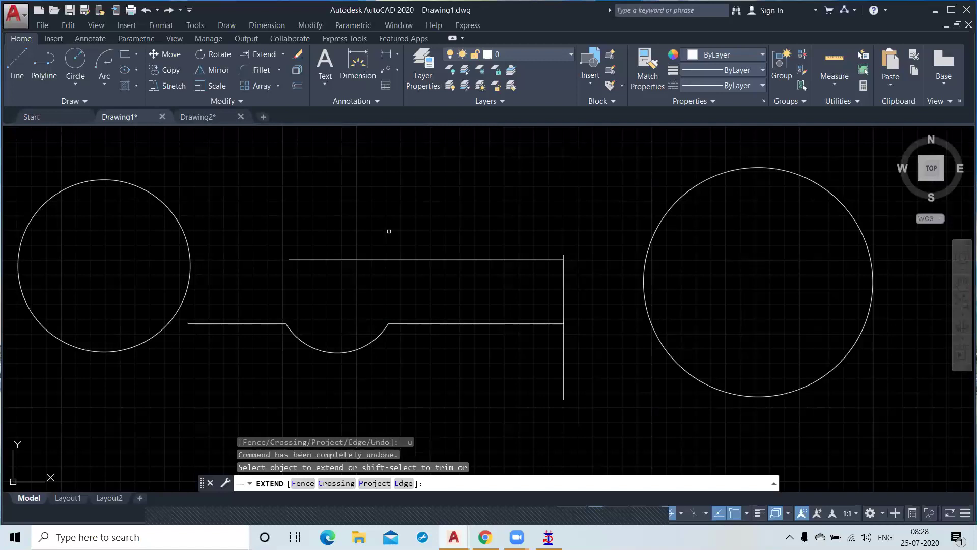
{"action": "key", "text": "Escape"}
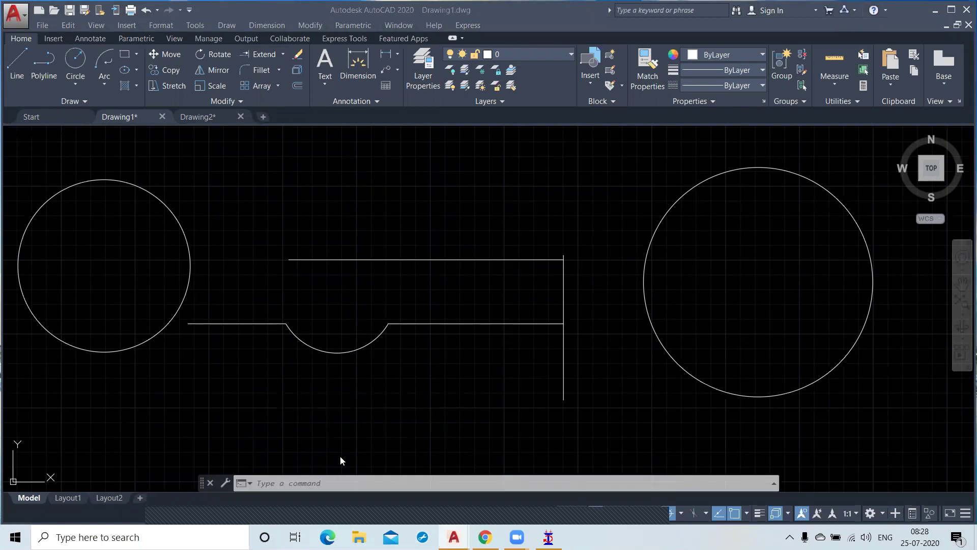
Step: Run Extend with all objects as boundaries and extend the upper line's two ends to the large and small circles
{"action": "type", "text": "EX"}
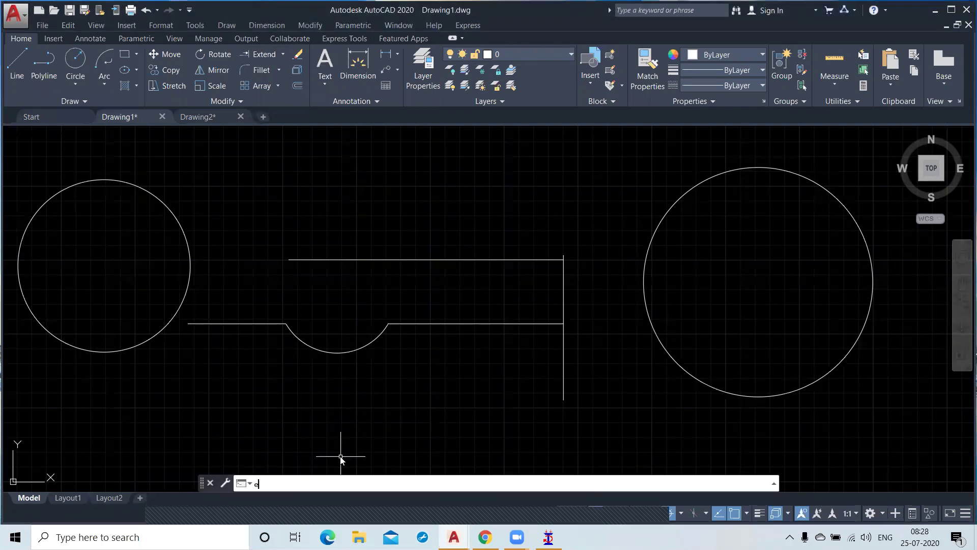
{"action": "key", "text": "Return"}
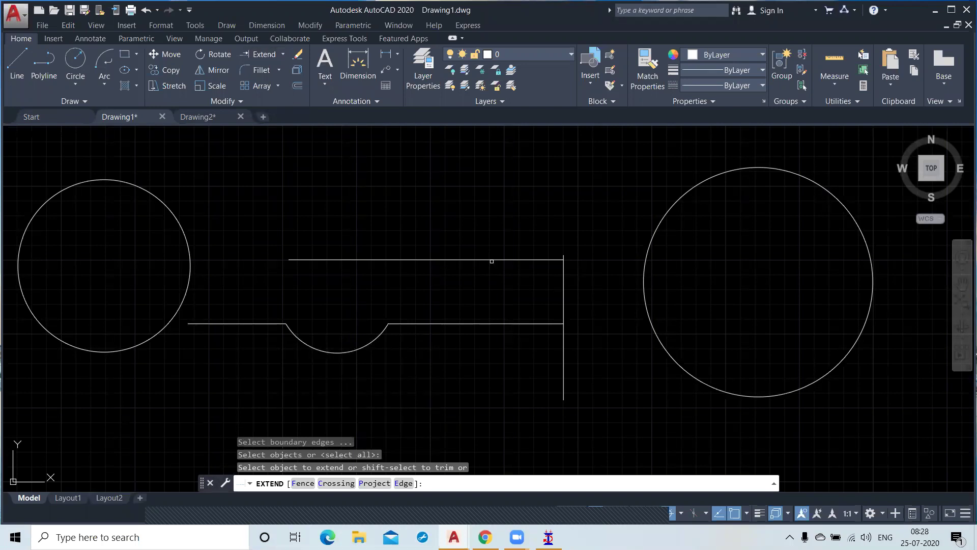
{"action": "left_click", "coordinate": [508, 261]}
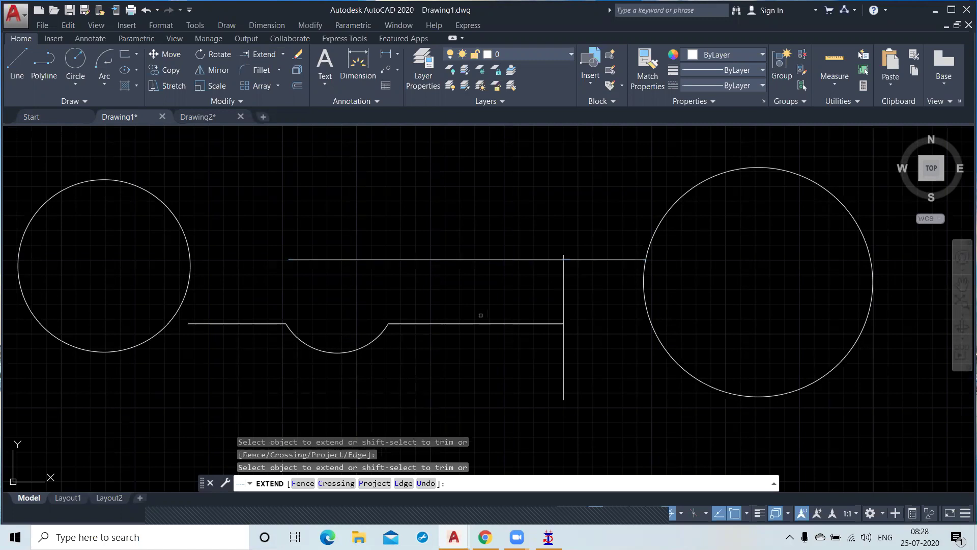
{"action": "left_click", "coordinate": [307, 258]}
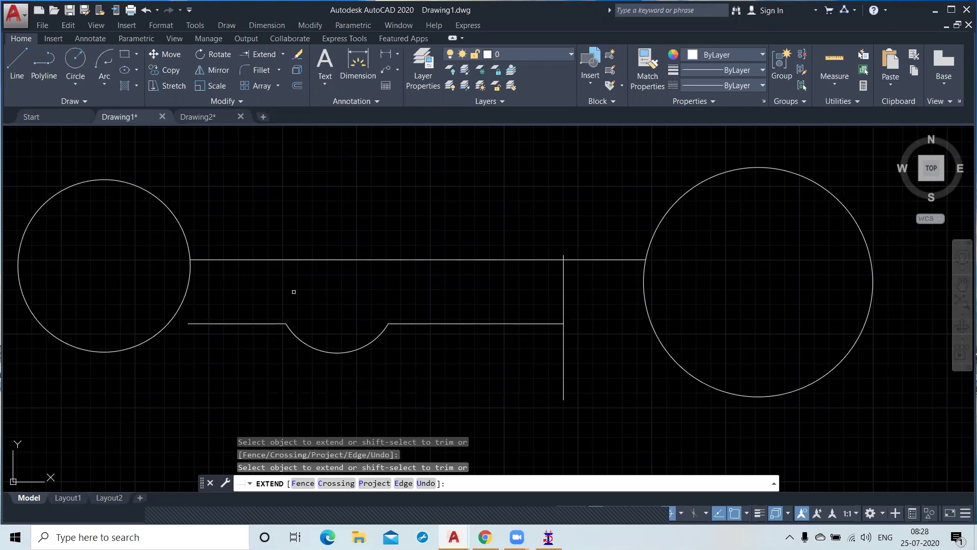
{"action": "right_click", "coordinate": [320, 187]}
{"action": "left_click", "coordinate": [350, 202]}
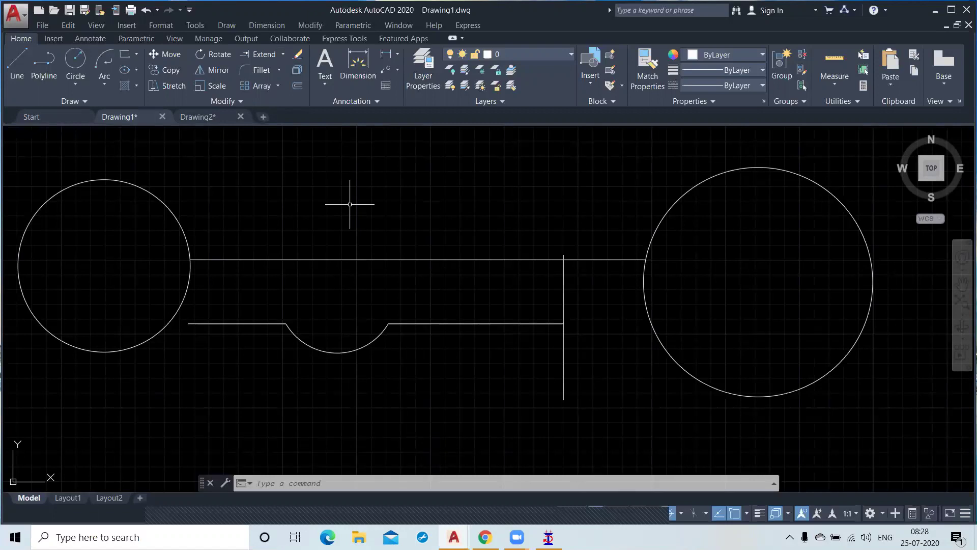
Step: Draw a 120 by 70 rectangle from four lines in the empty area above the two circles
{"action": "scroll", "coordinate": [366, 243], "scroll_direction": "down", "scroll_amount": 2}
{"action": "middle_click_drag", "start_coordinate": [366, 243], "coordinate": [338, 330]}
{"action": "left_click", "coordinate": [13, 67]}
{"action": "middle_click_drag", "start_coordinate": [218, 258], "coordinate": [240, 249]}
{"action": "left_click", "coordinate": [288, 163]}
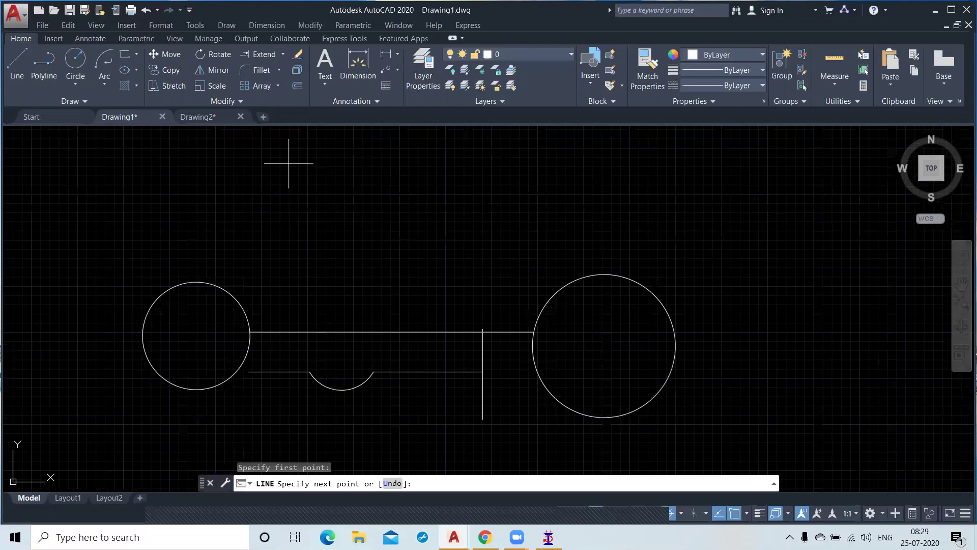
{"action": "type", "text": "120"}
{"action": "key", "text": "Return"}
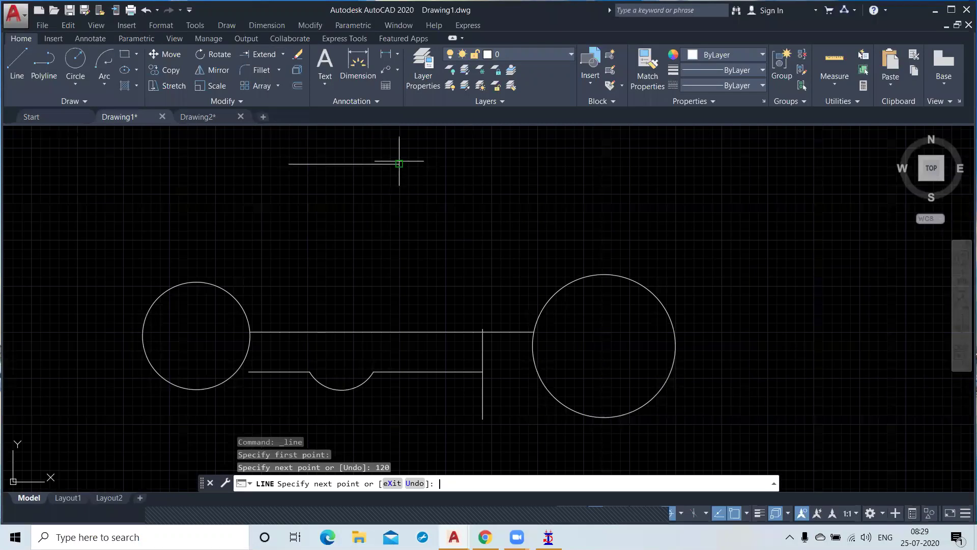
{"action": "type", "text": "70"}
{"action": "key", "text": "Return"}
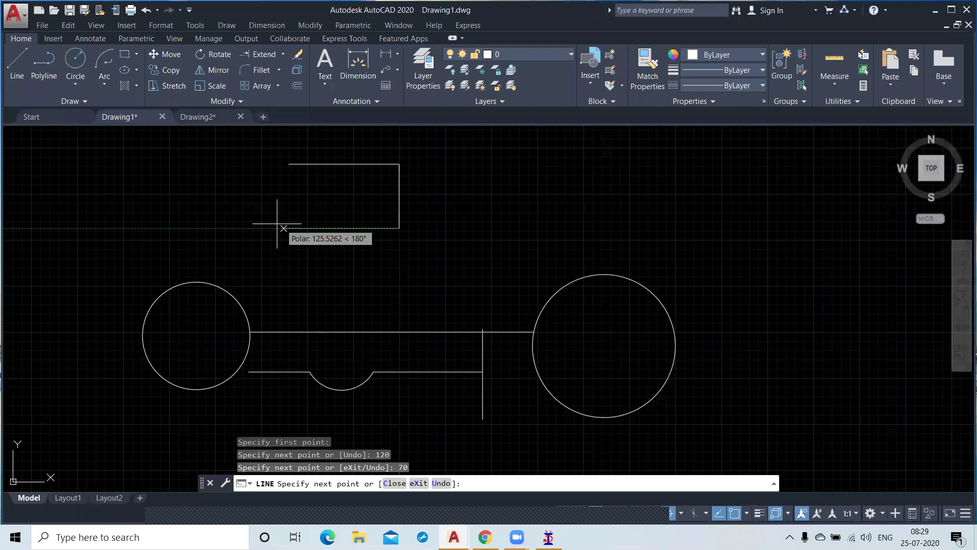
{"action": "type", "text": "120"}
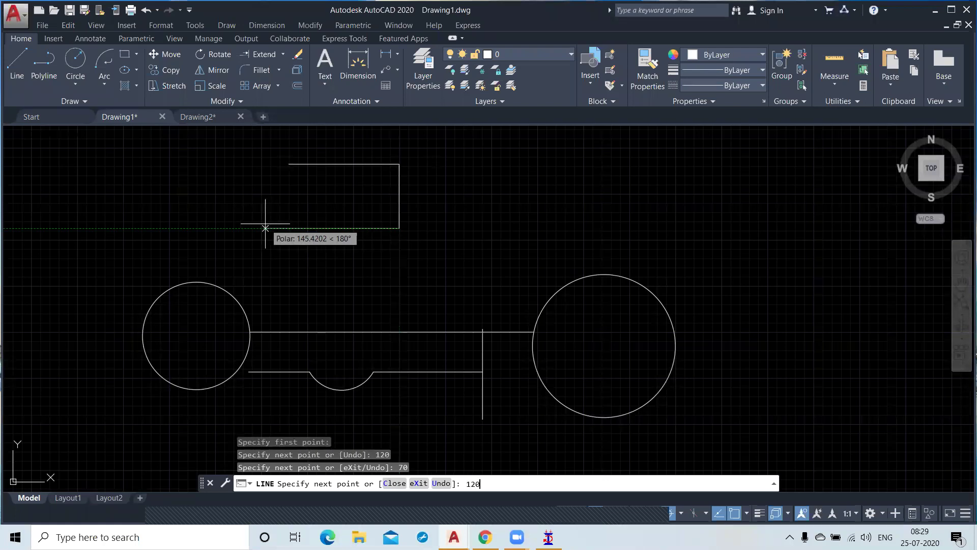
{"action": "key", "text": "Return"}
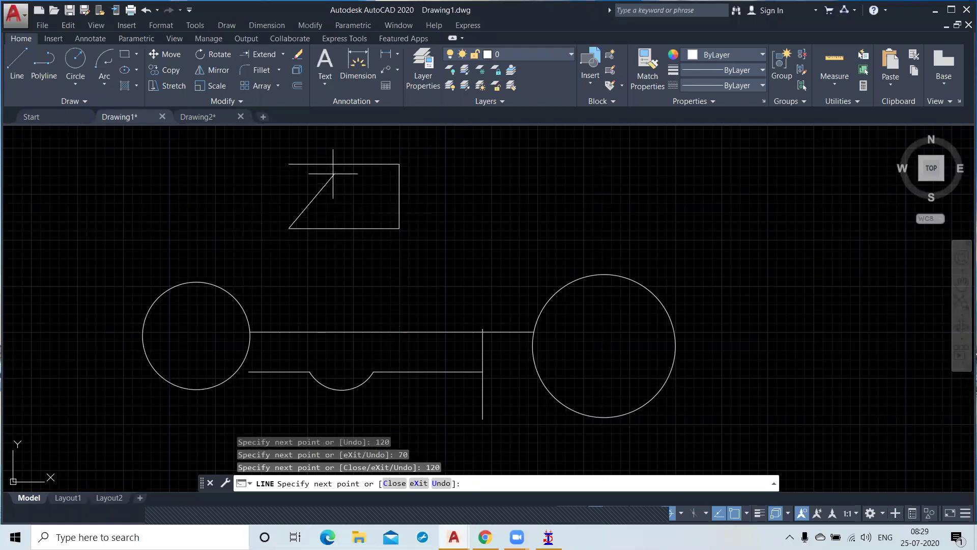
{"action": "left_click", "coordinate": [288, 164]}
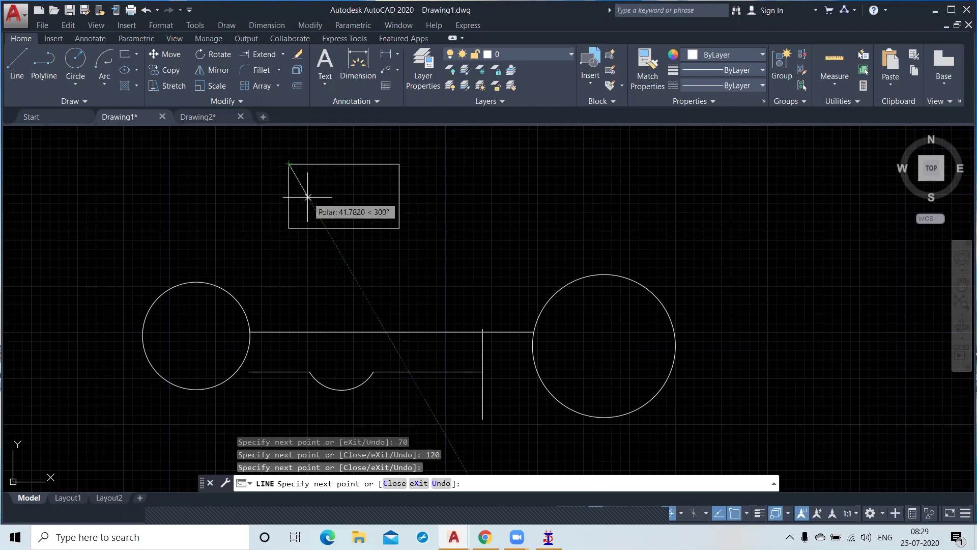
{"action": "key", "text": "Return"}
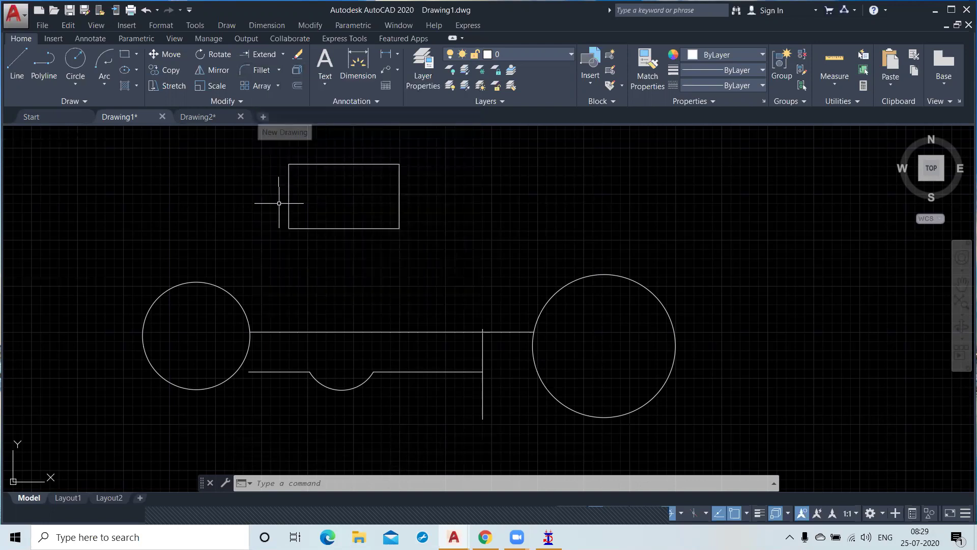
Step: Fillet the rectangle's lower-left corner with a radius of 10
{"action": "type", "text": "f"}
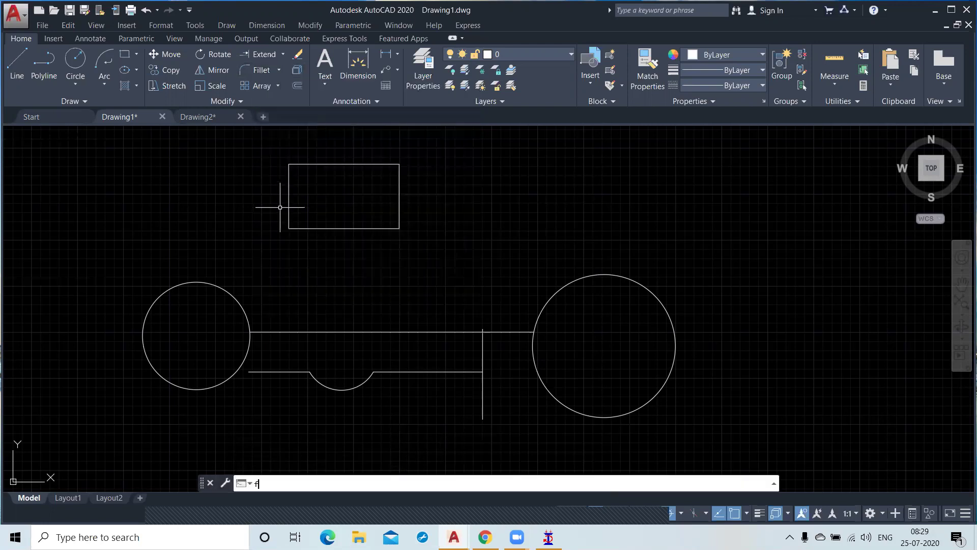
{"action": "key", "text": "Return"}
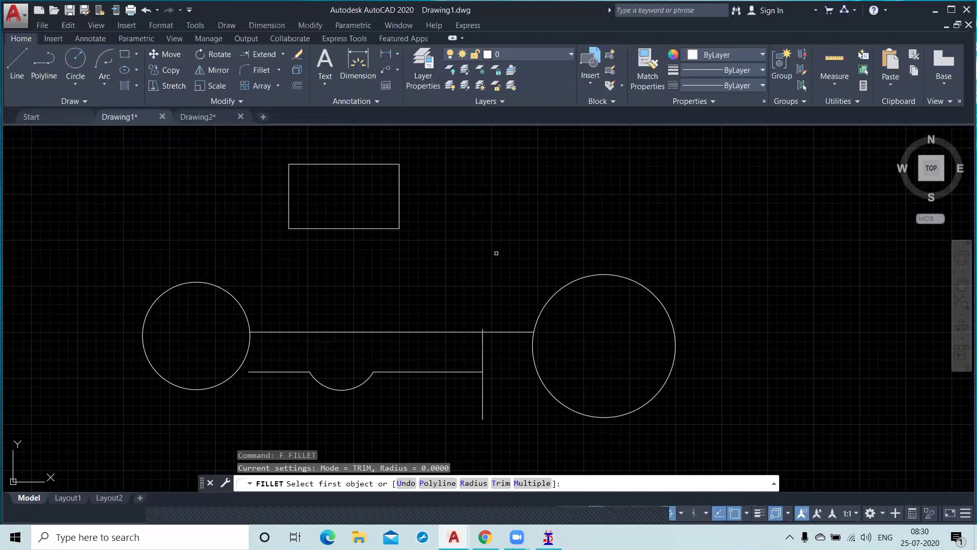
{"action": "type", "text": "r"}
{"action": "key", "text": "Return"}
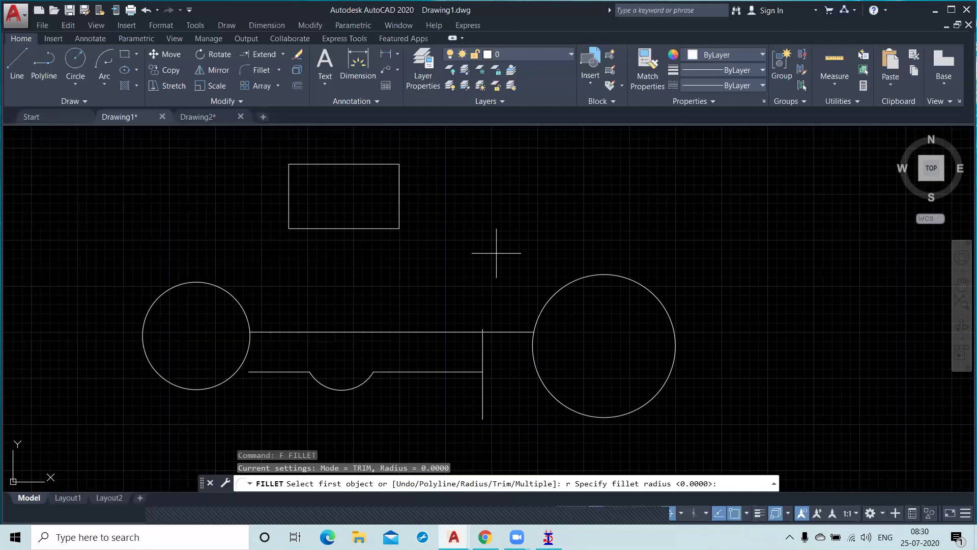
{"action": "type", "text": "10"}
{"action": "key", "text": "Return"}
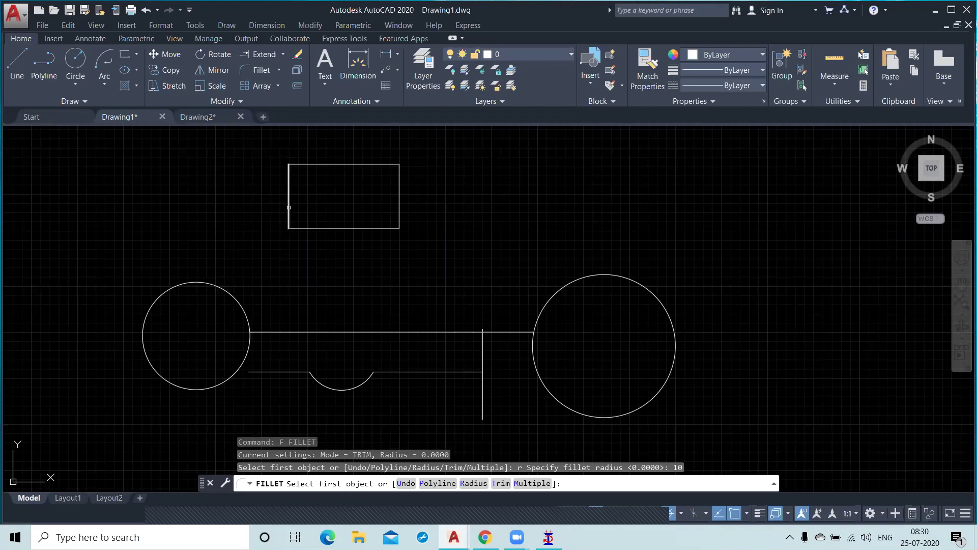
{"action": "left_click", "coordinate": [289, 207]}
{"action": "left_click", "coordinate": [316, 228]}
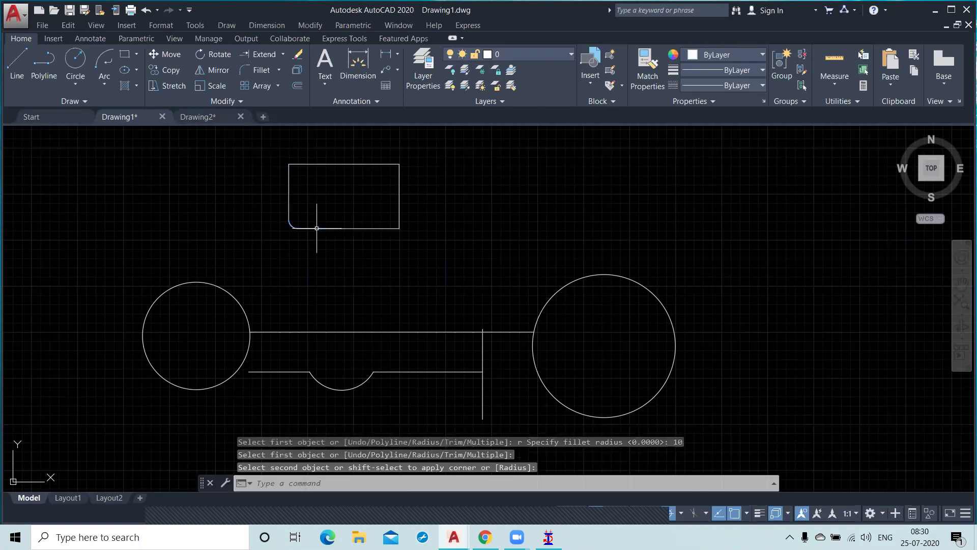
{"action": "scroll", "coordinate": [279, 226], "scroll_direction": "up", "scroll_amount": 2}
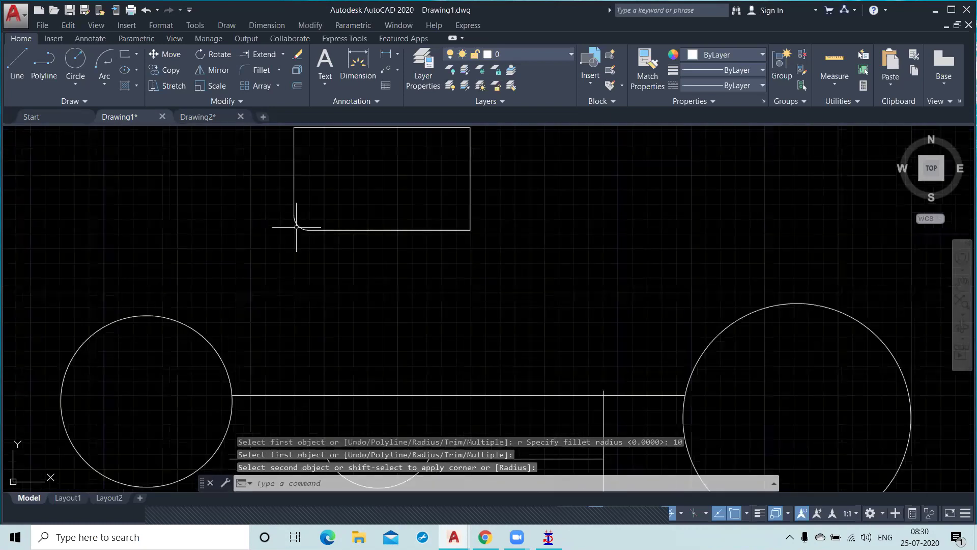
{"action": "mouse_move", "coordinate": [303, 224]}
{"action": "middle_mouse_down"}
{"action": "mouse_move", "coordinate": [301, 265]}
{"action": "mouse_move", "coordinate": [289, 274]}
{"action": "middle_mouse_up"}
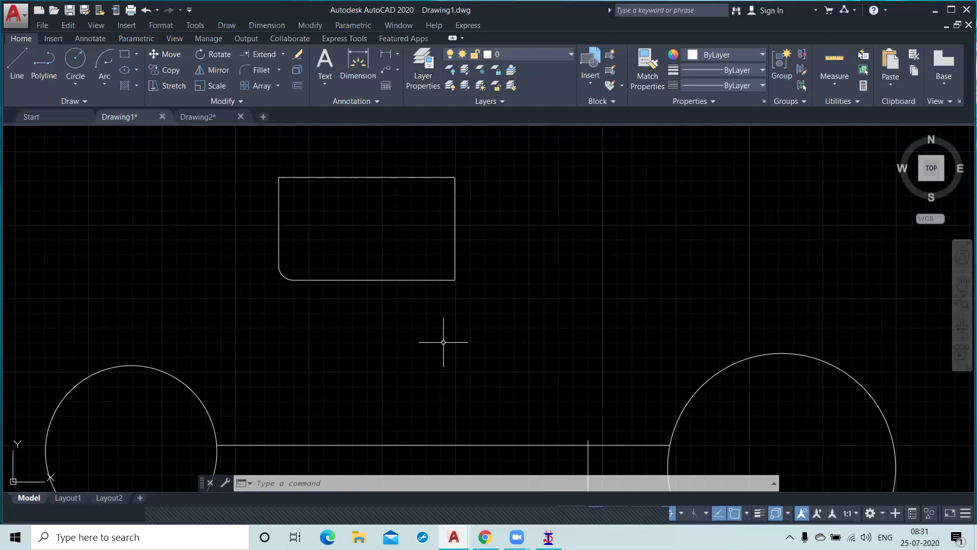
Step: Fillet the rectangle's three remaining corners in one Fillet run using the Multiple option
{"action": "scroll", "coordinate": [443, 342], "scroll_direction": "down", "scroll_amount": 2}
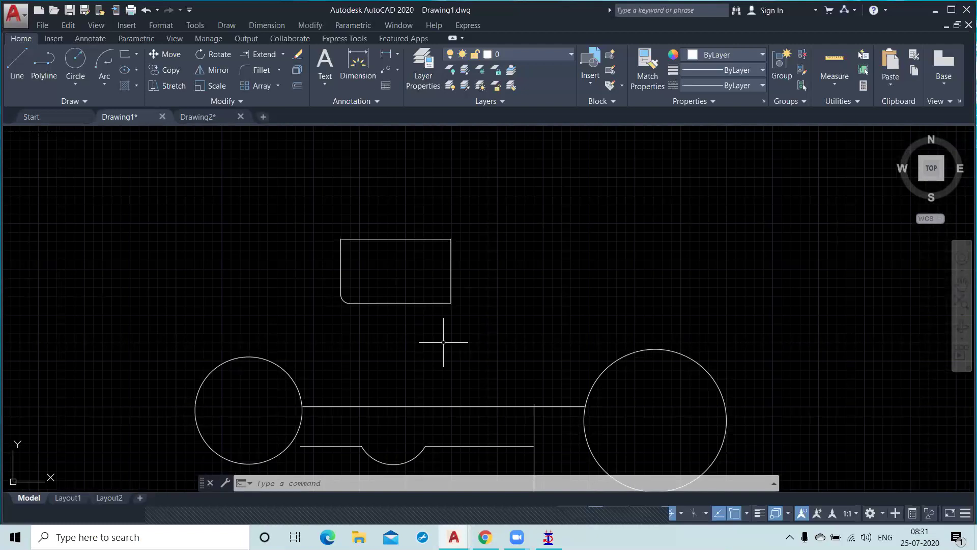
{"action": "type", "text": "f"}
{"action": "key", "text": "Return"}
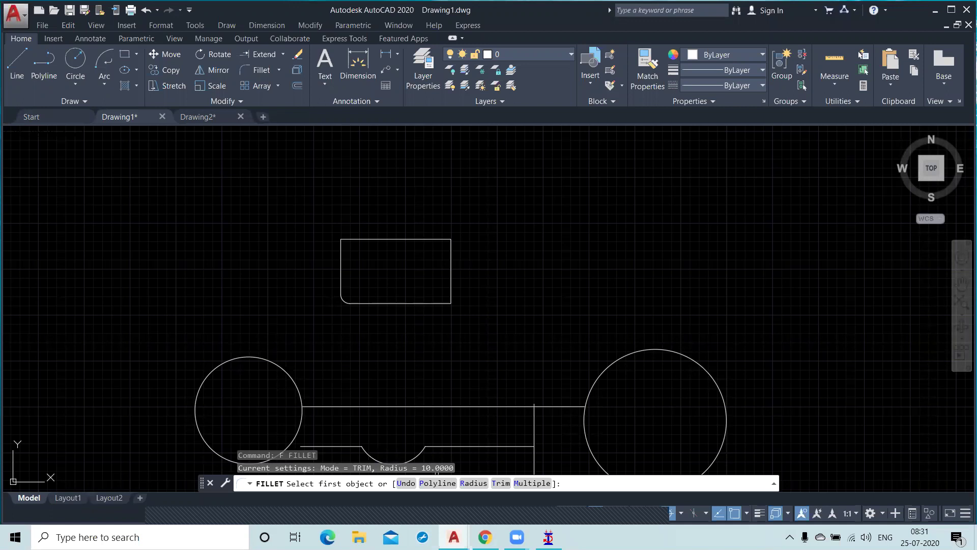
{"action": "left_click", "coordinate": [531, 483]}
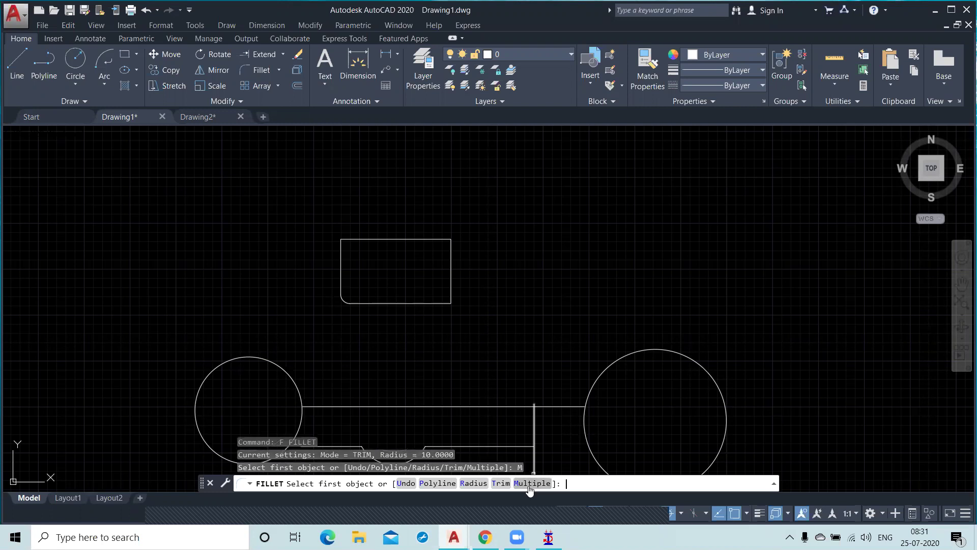
{"action": "left_click", "coordinate": [437, 304]}
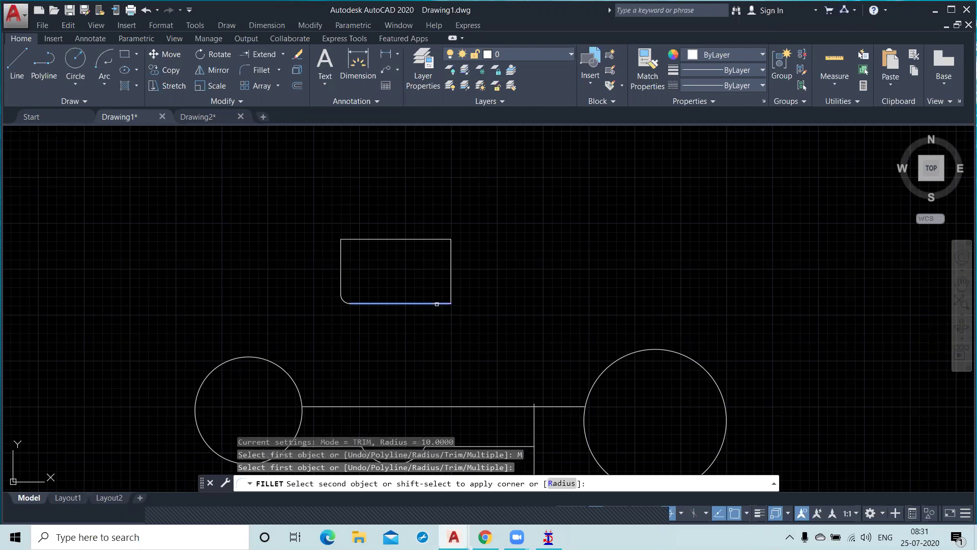
{"action": "left_click", "coordinate": [448, 288]}
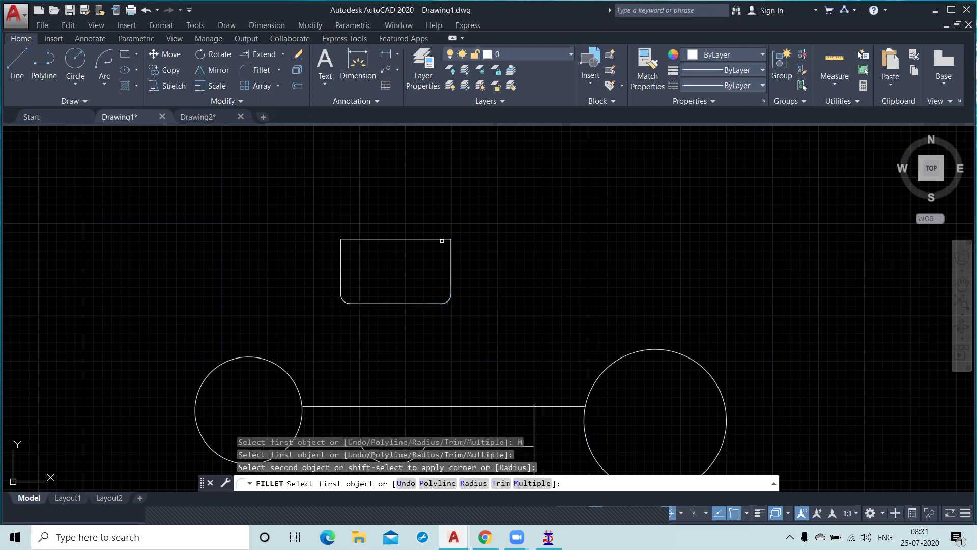
{"action": "left_click", "coordinate": [442, 239]}
{"action": "left_click", "coordinate": [453, 255]}
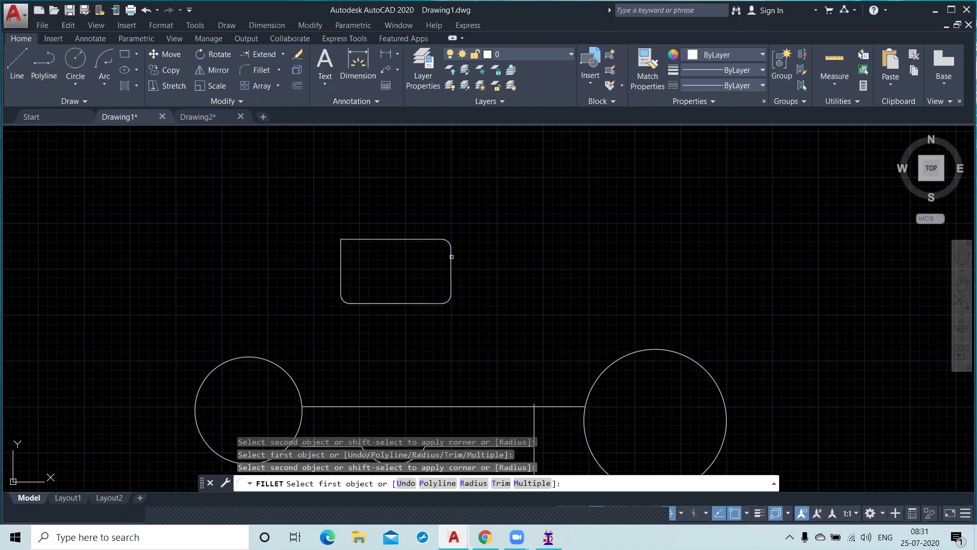
{"action": "left_click", "coordinate": [353, 239]}
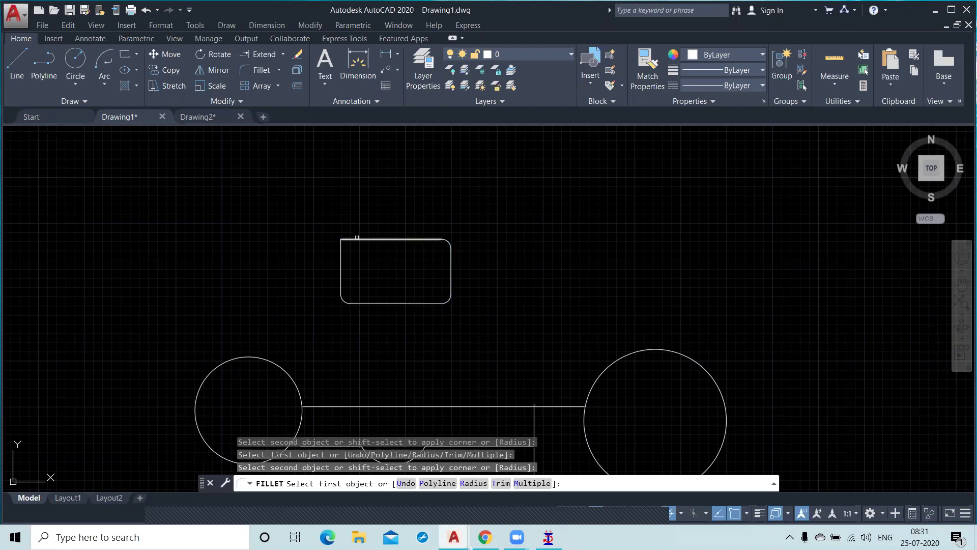
{"action": "left_click", "coordinate": [341, 262]}
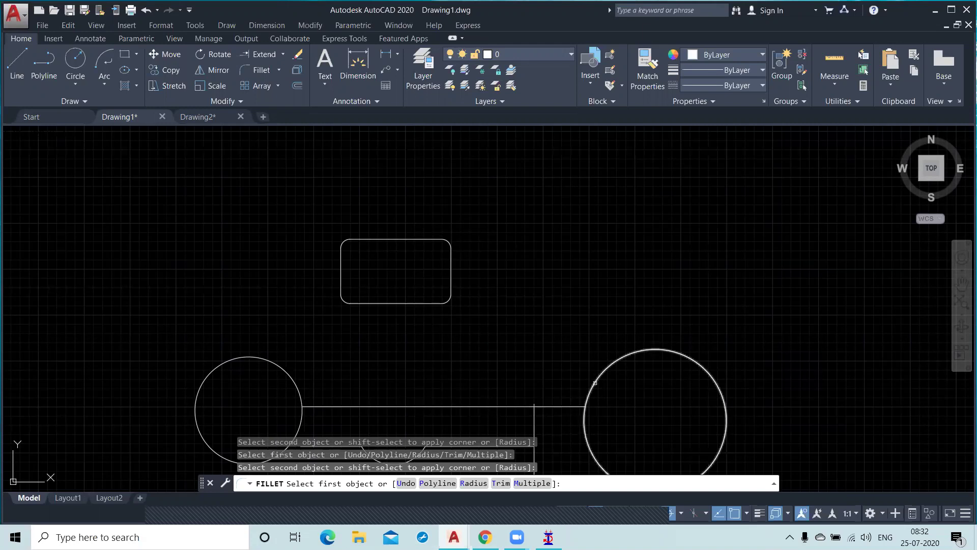
Step: Fillet the upper line's right end to the large circle on the upper side of the line
{"action": "left_click", "coordinate": [555, 407]}
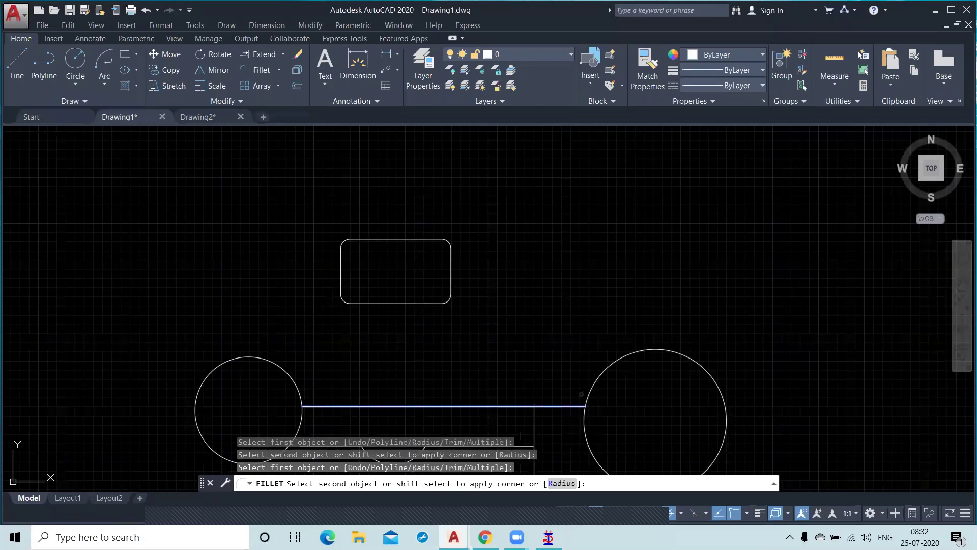
{"action": "left_click", "coordinate": [602, 370]}
{"action": "scroll", "coordinate": [581, 402], "scroll_direction": "up", "scroll_amount": 6}
{"action": "scroll", "coordinate": [603, 290], "scroll_direction": "down", "scroll_amount": 3}
{"action": "scroll", "coordinate": [612, 280], "scroll_direction": "down", "scroll_amount": 2}
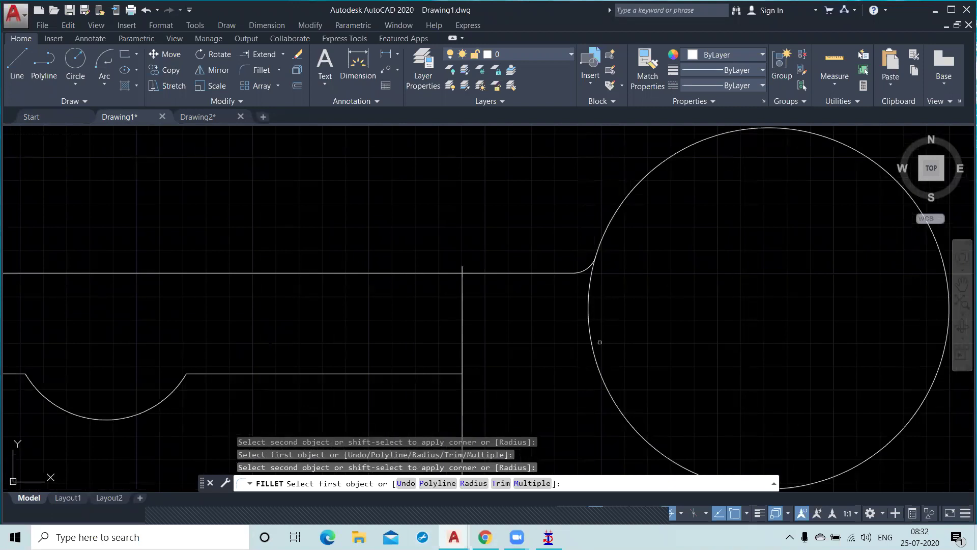
Step: Fillet the upper line to the large circle on its lower side, and undo the whole multiple Fillet run
{"action": "left_click", "coordinate": [525, 272]}
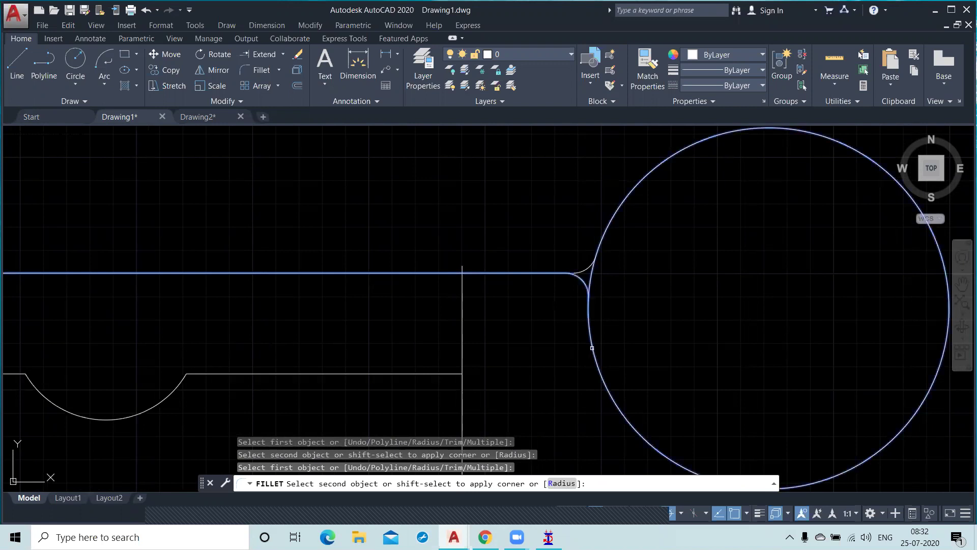
{"action": "left_click", "coordinate": [592, 348]}
{"action": "scroll", "coordinate": [675, 300], "scroll_direction": "down", "scroll_amount": 4}
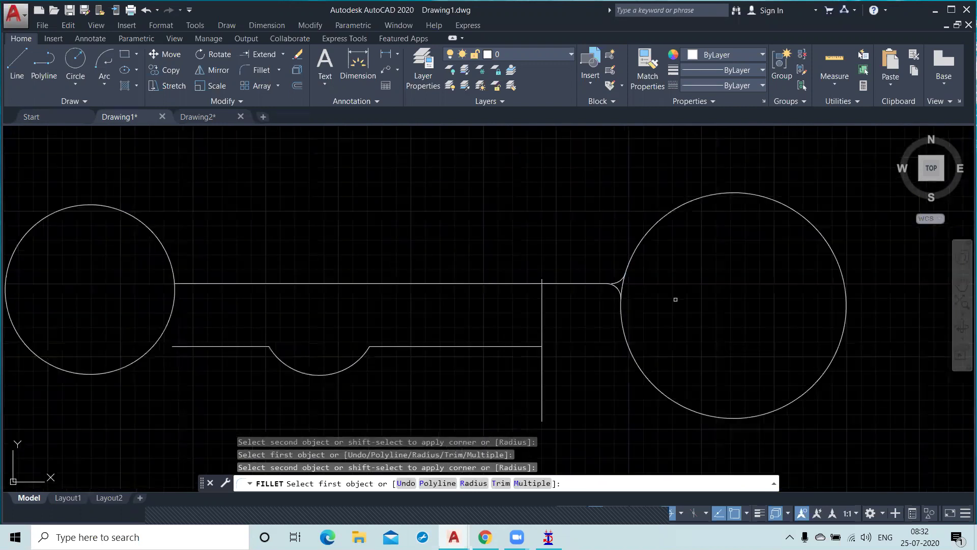
{"action": "mouse_move", "coordinate": [676, 299]}
{"action": "middle_mouse_down"}
{"action": "mouse_move", "coordinate": [689, 310]}
{"action": "mouse_move", "coordinate": [580, 359]}
{"action": "middle_mouse_up"}
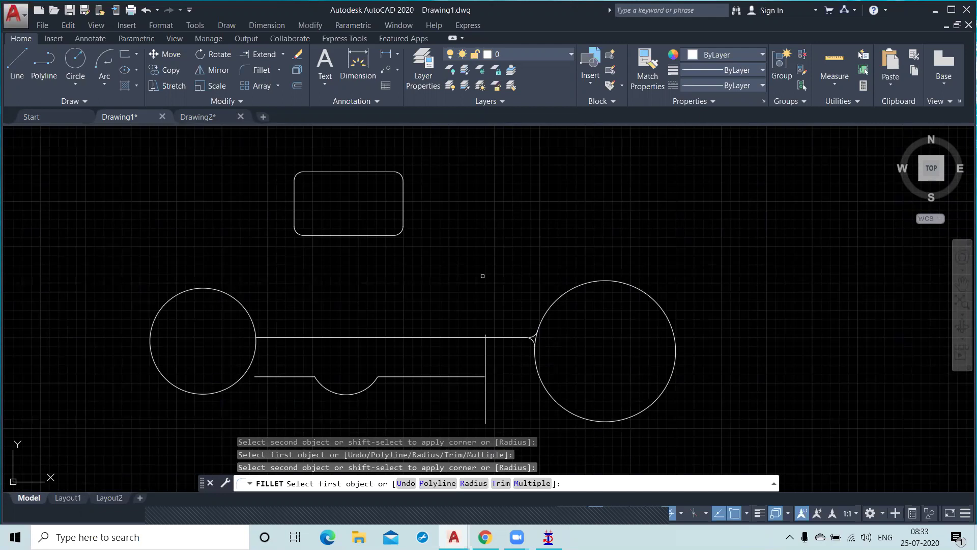
{"action": "key", "text": "Escape"}
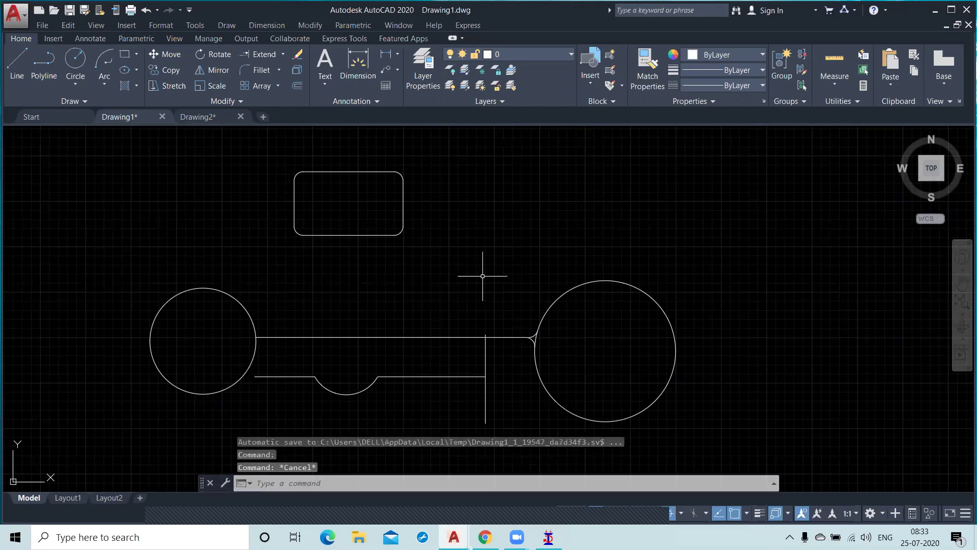
{"action": "key", "text": "ctrl+z"}
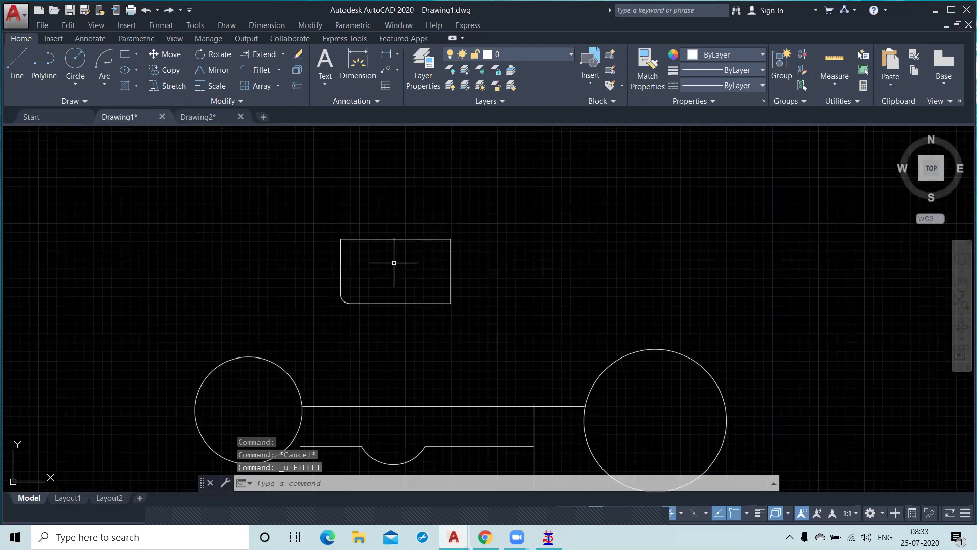
{"action": "middle_click_drag", "start_coordinate": [398, 281], "coordinate": [364, 240]}
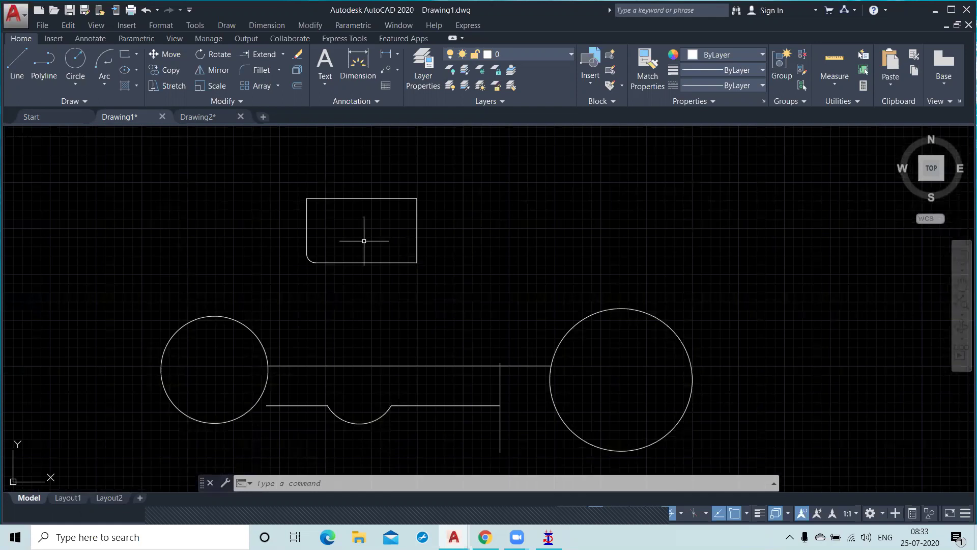
Step: Fillet the rectangle's upper-right corner with the Trim option set to No trim
{"action": "type", "text": "f"}
{"action": "key", "text": "Return"}
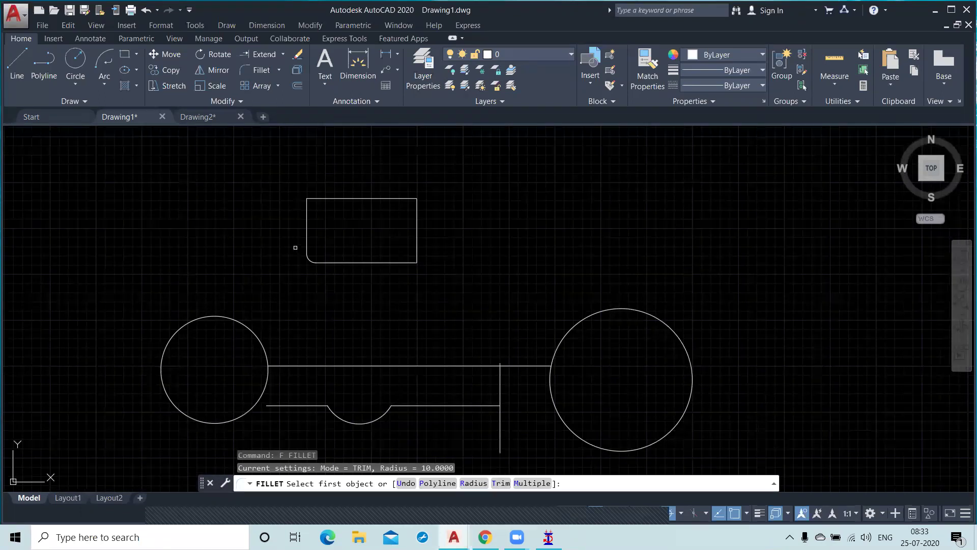
{"action": "scroll", "coordinate": [303, 264], "scroll_direction": "up", "scroll_amount": 2}
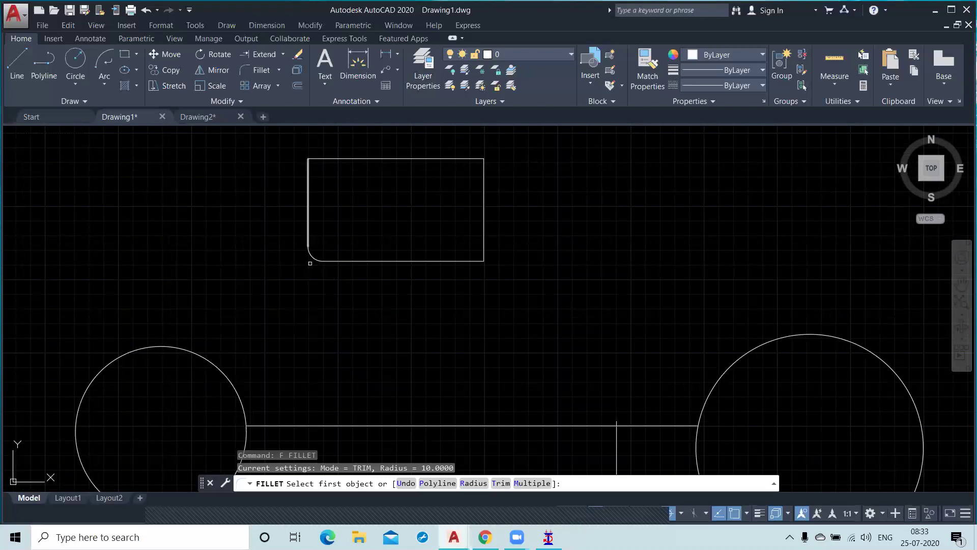
{"action": "scroll", "coordinate": [306, 282], "scroll_direction": "down", "scroll_amount": 2}
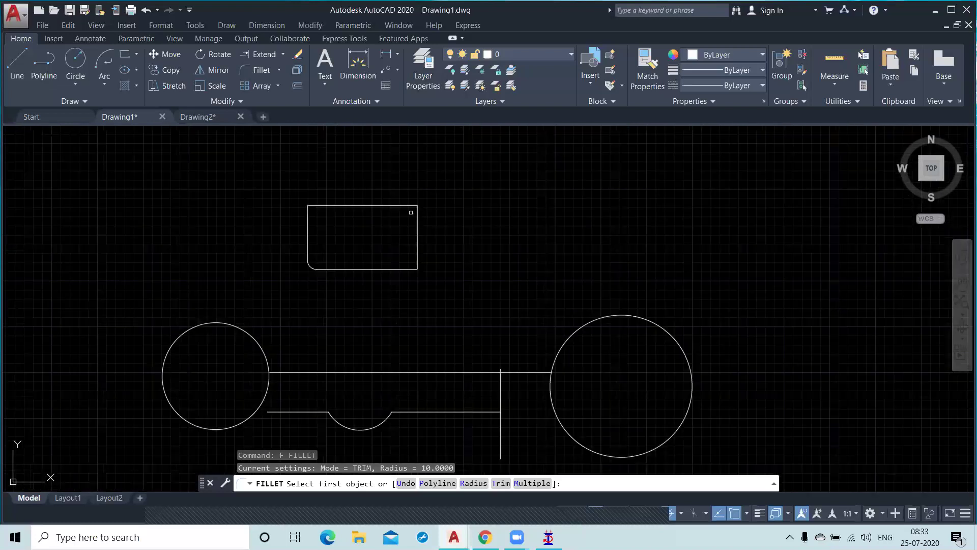
{"action": "left_click", "coordinate": [500, 484]}
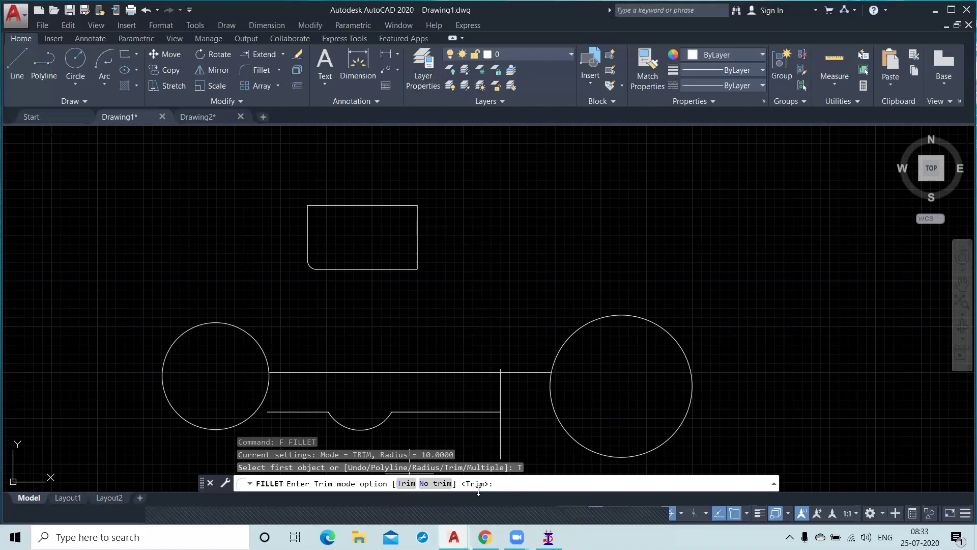
{"action": "left_click", "coordinate": [435, 484]}
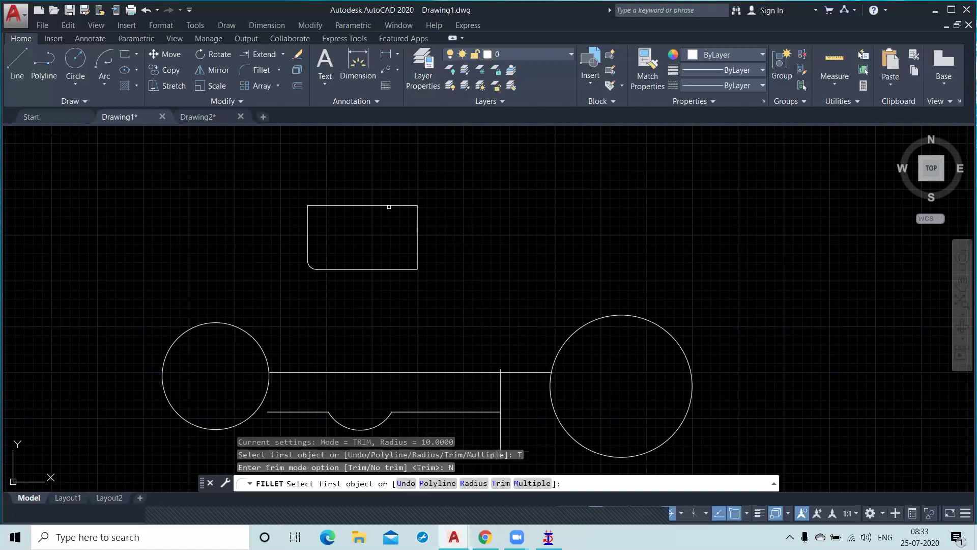
{"action": "left_click", "coordinate": [390, 204]}
{"action": "left_click", "coordinate": [417, 226]}
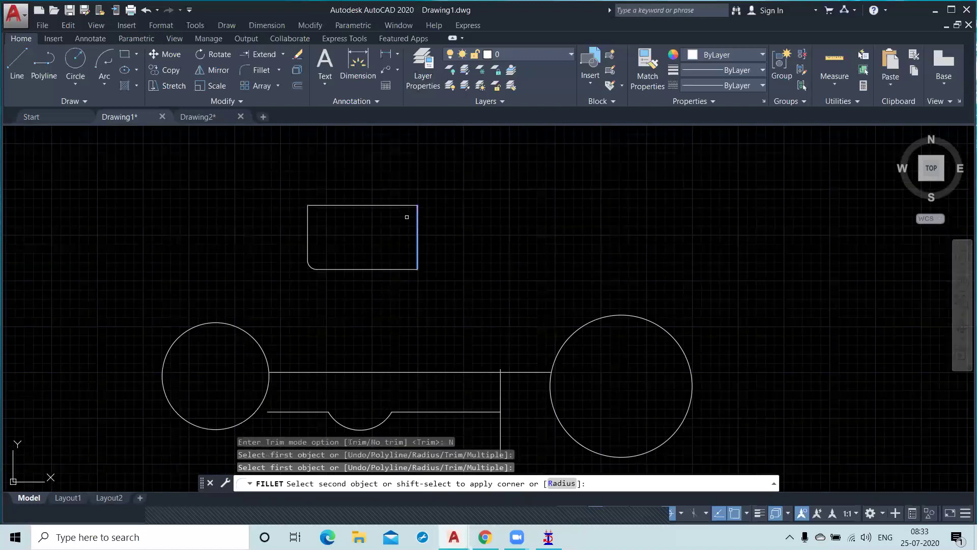
{"action": "left_click", "coordinate": [401, 205]}
{"action": "scroll", "coordinate": [427, 208], "scroll_direction": "up", "scroll_amount": 2}
{"action": "scroll", "coordinate": [428, 209], "scroll_direction": "up", "scroll_amount": 3}
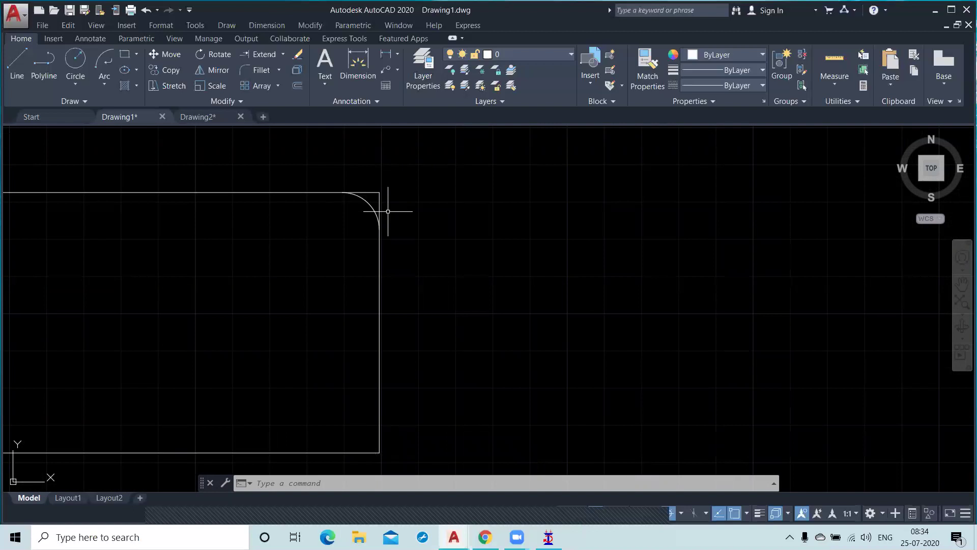
{"action": "scroll", "coordinate": [447, 227], "scroll_direction": "down", "scroll_amount": 2}
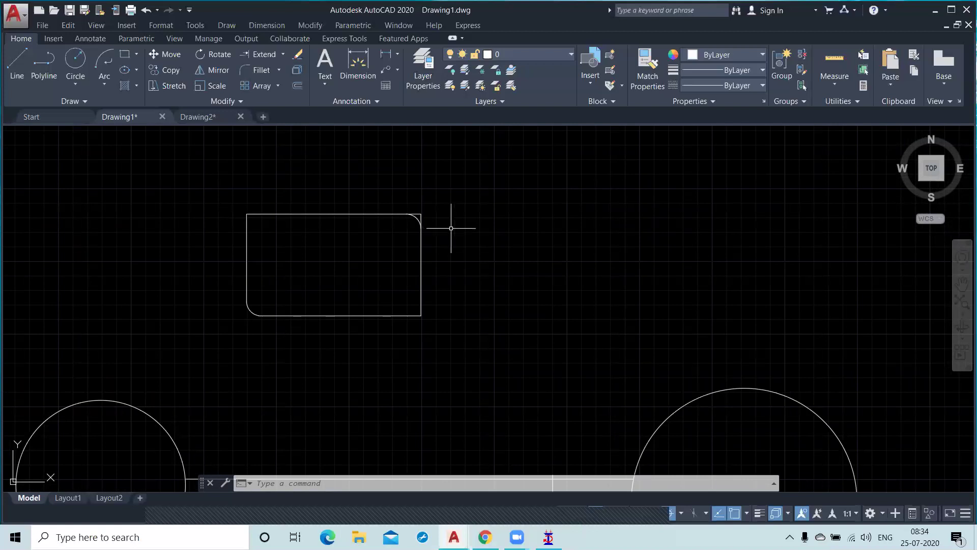
Step: Draw a closed 120 by 70 rectangle as a single polyline to the right of the filleted rectangle
{"action": "middle_click_drag", "start_coordinate": [502, 261], "coordinate": [401, 265]}
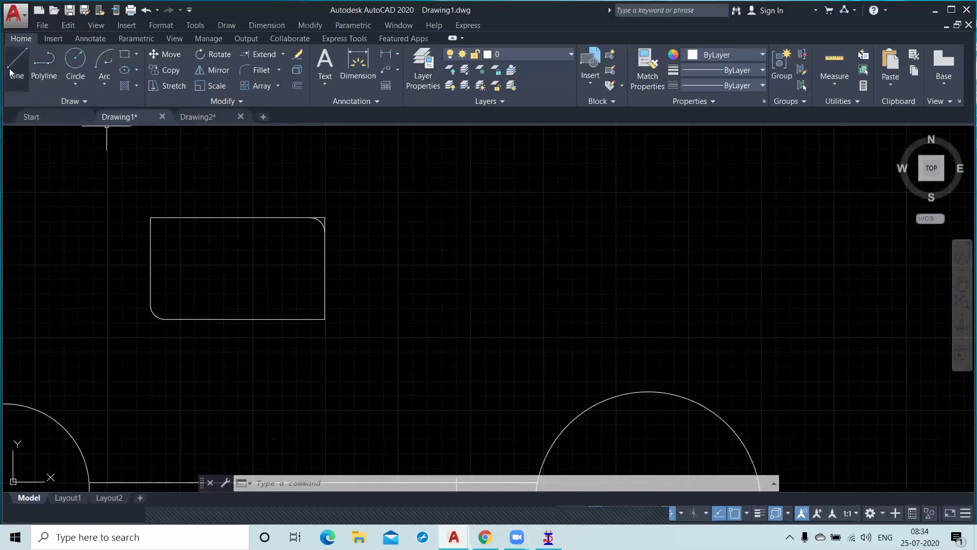
{"action": "left_click", "coordinate": [42, 71]}
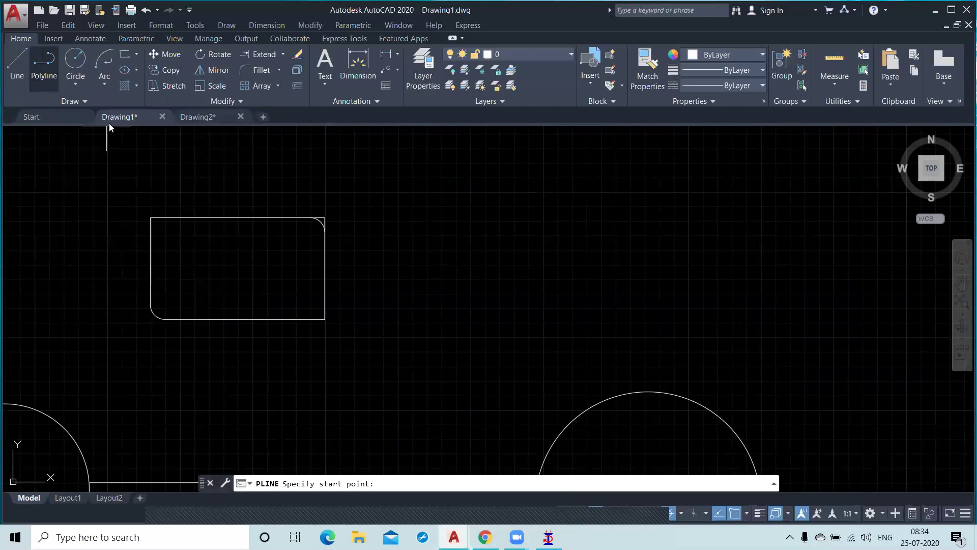
{"action": "left_click", "coordinate": [402, 217]}
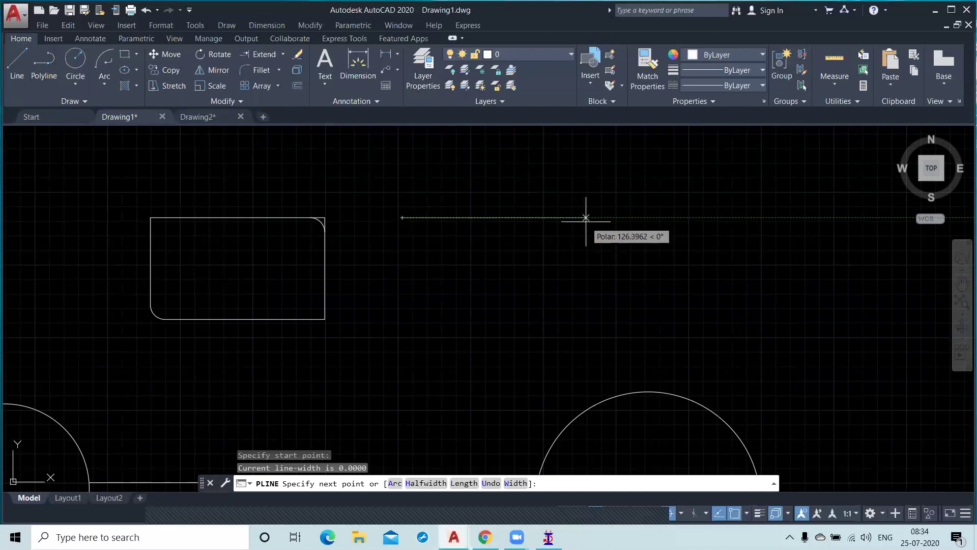
{"action": "type", "text": "120"}
{"action": "key", "text": "Return"}
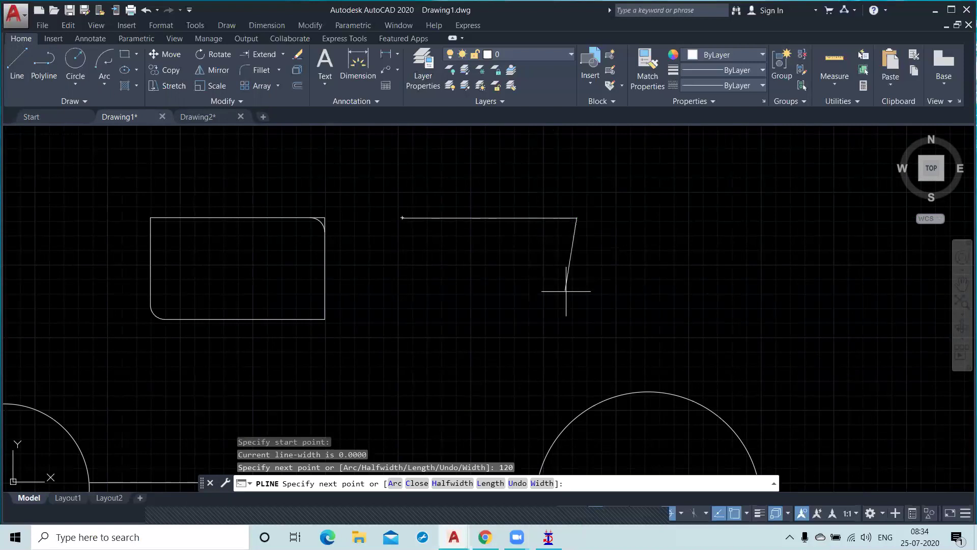
{"action": "type", "text": "70"}
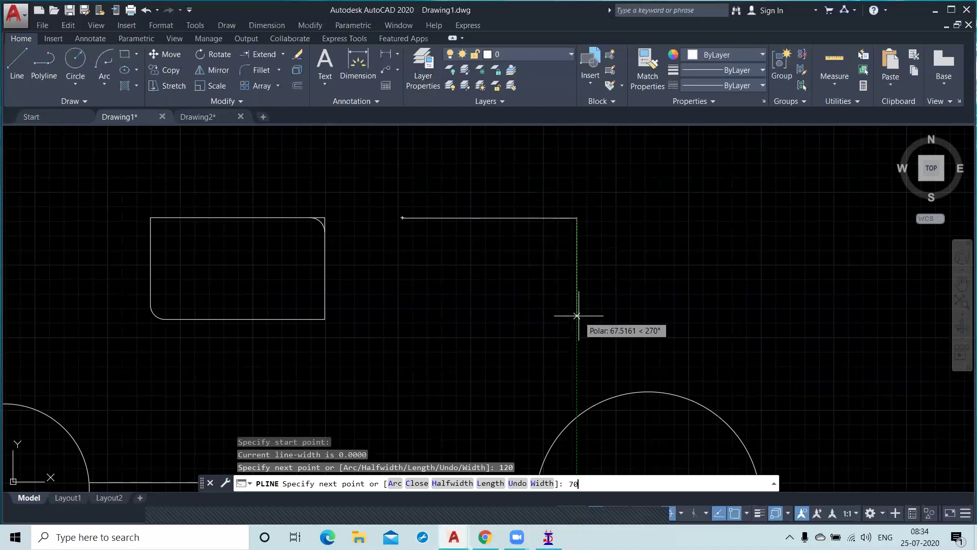
{"action": "key", "text": "Return"}
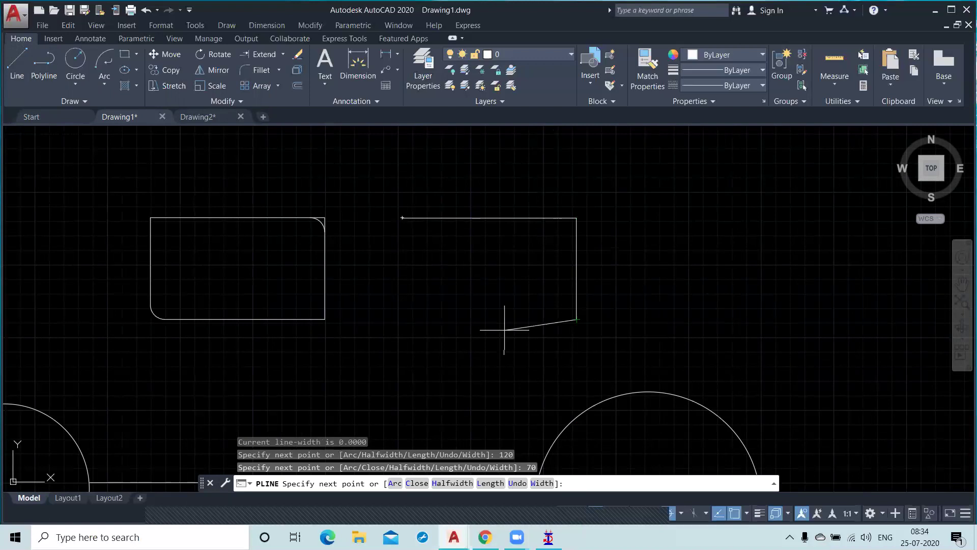
{"action": "type", "text": "120."}
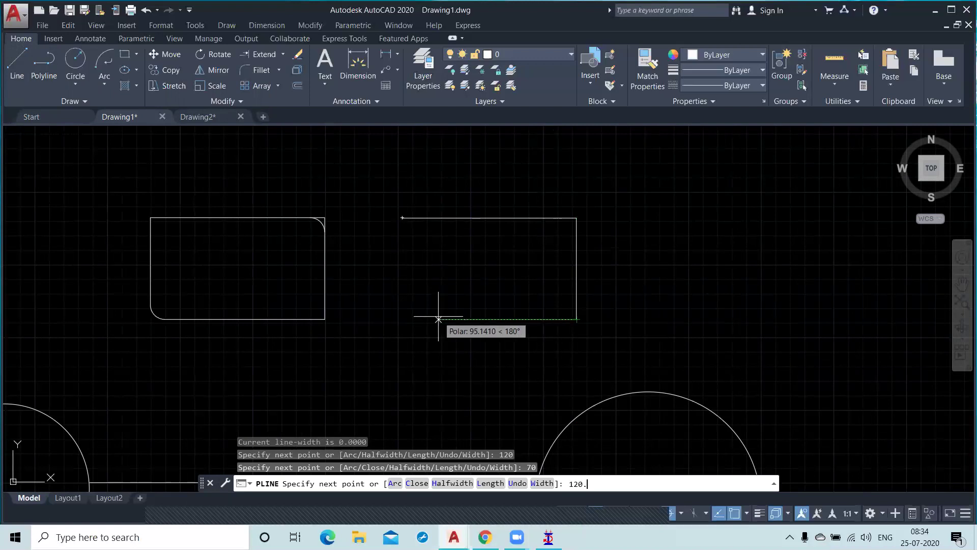
{"action": "key", "text": "Return"}
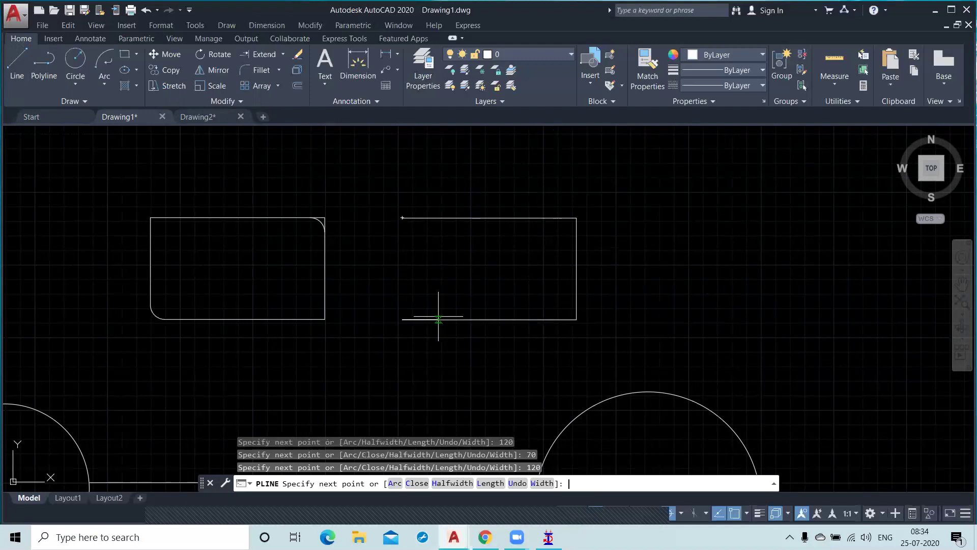
{"action": "left_click", "coordinate": [401, 217]}
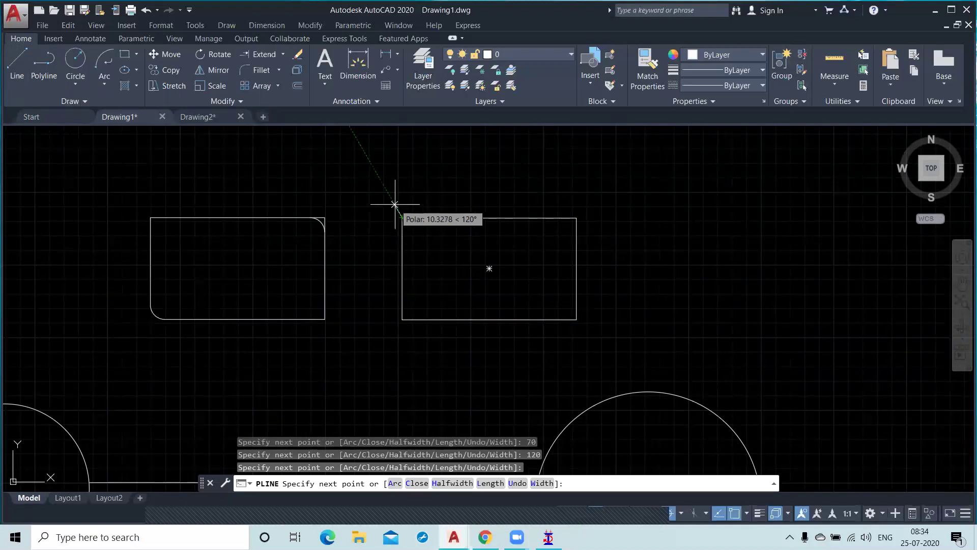
{"action": "key", "text": "Return"}
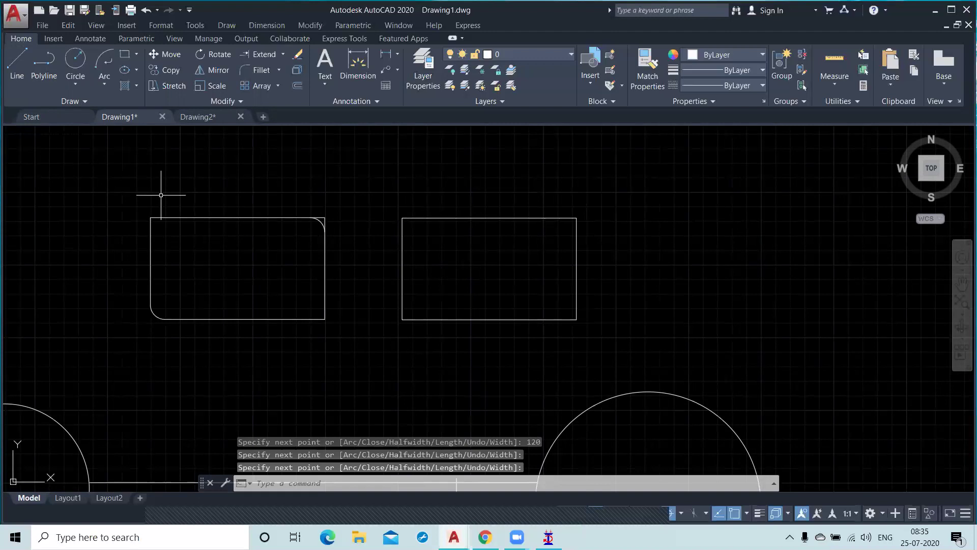
Step: Compare how the line-built rectangle's four sides and the polyline rectangle get selected, clearing each selection
{"action": "left_click", "coordinate": [186, 215]}
{"action": "left_click", "coordinate": [149, 237]}
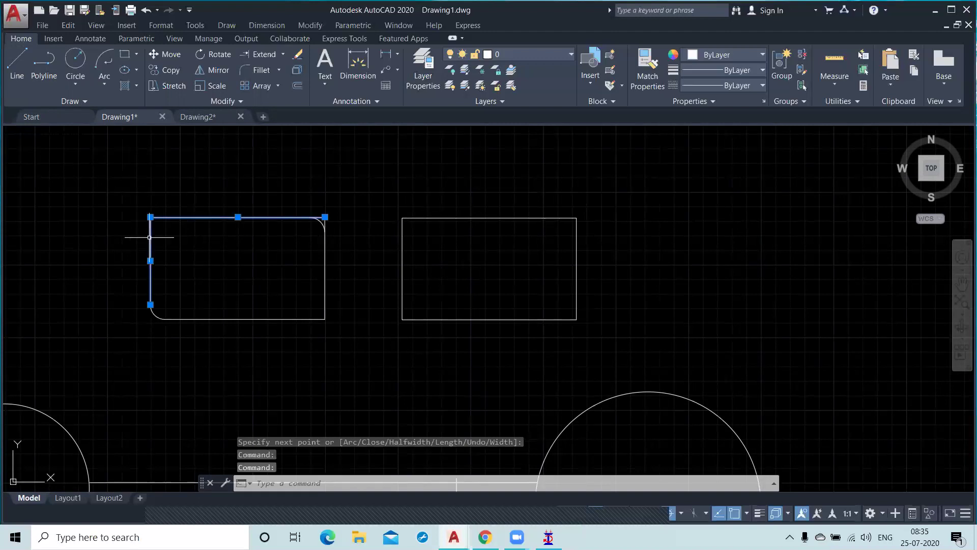
{"action": "left_click", "coordinate": [203, 318]}
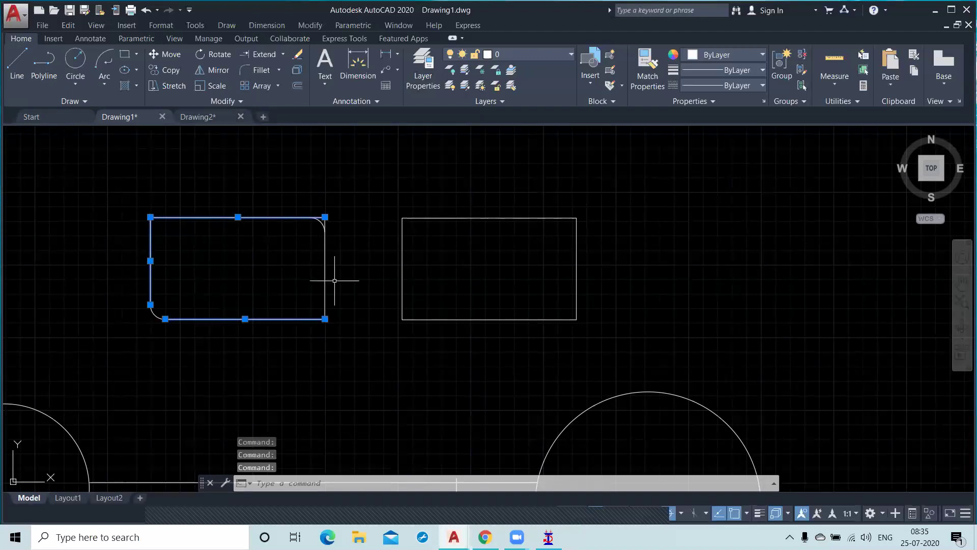
{"action": "left_click", "coordinate": [323, 265]}
{"action": "key", "text": "Escape"}
{"action": "key", "text": "Escape"}
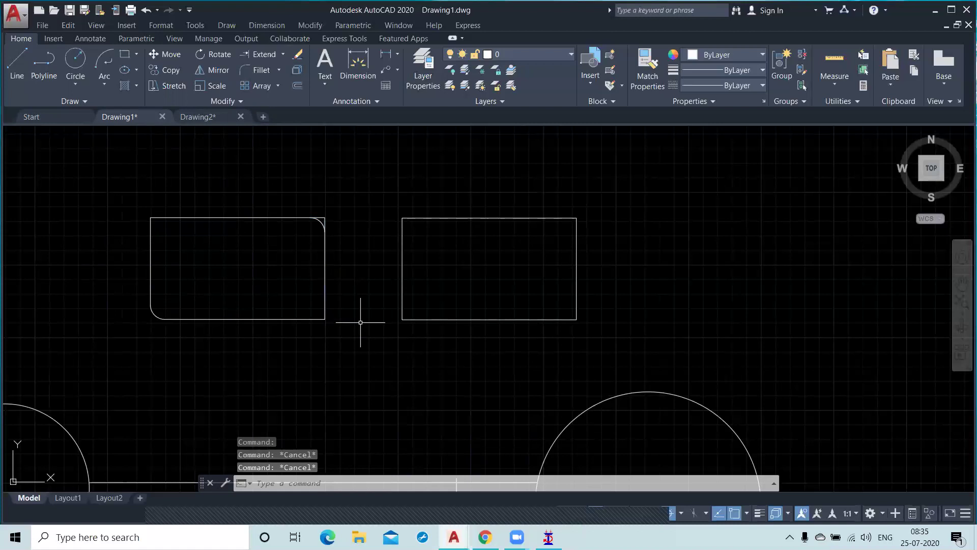
{"action": "left_click", "coordinate": [405, 218]}
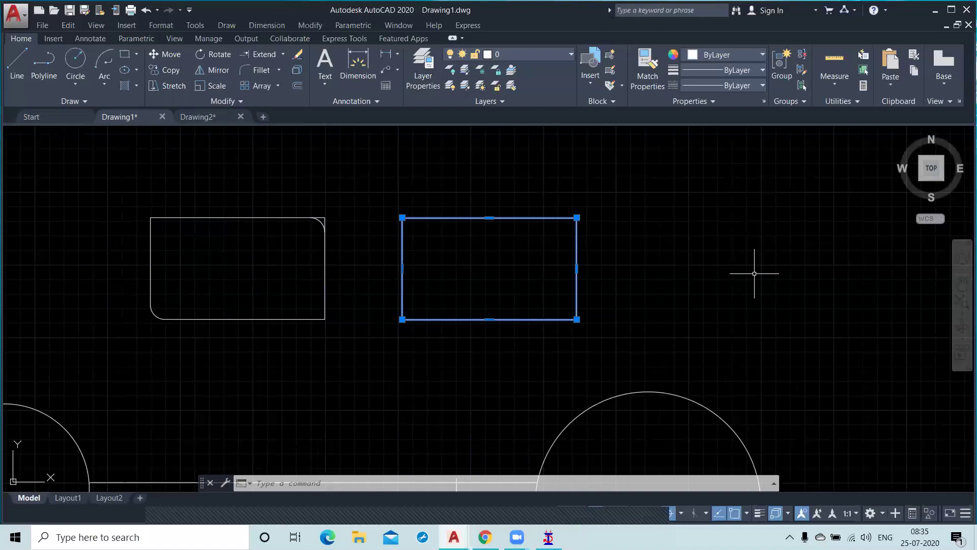
{"action": "key", "text": "Escape"}
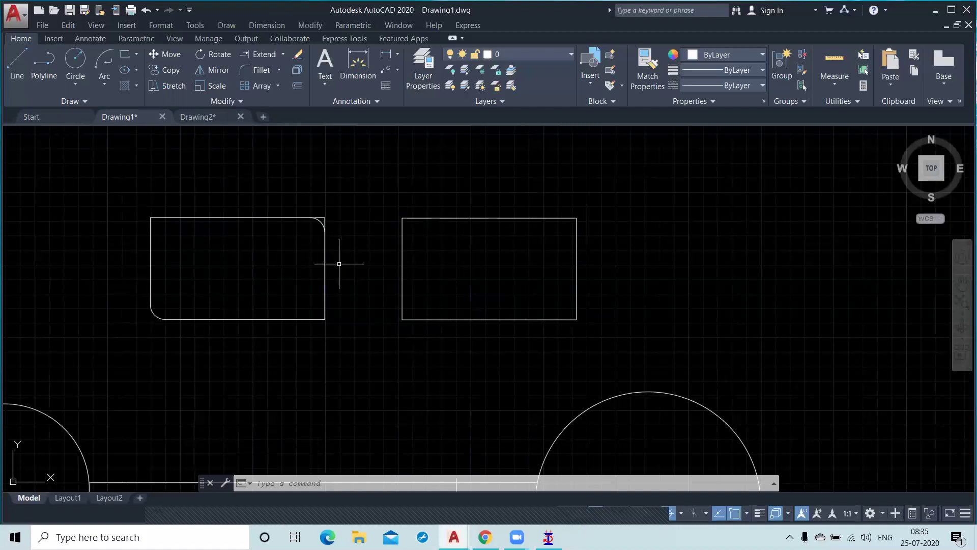
{"action": "left_click", "coordinate": [227, 209]}
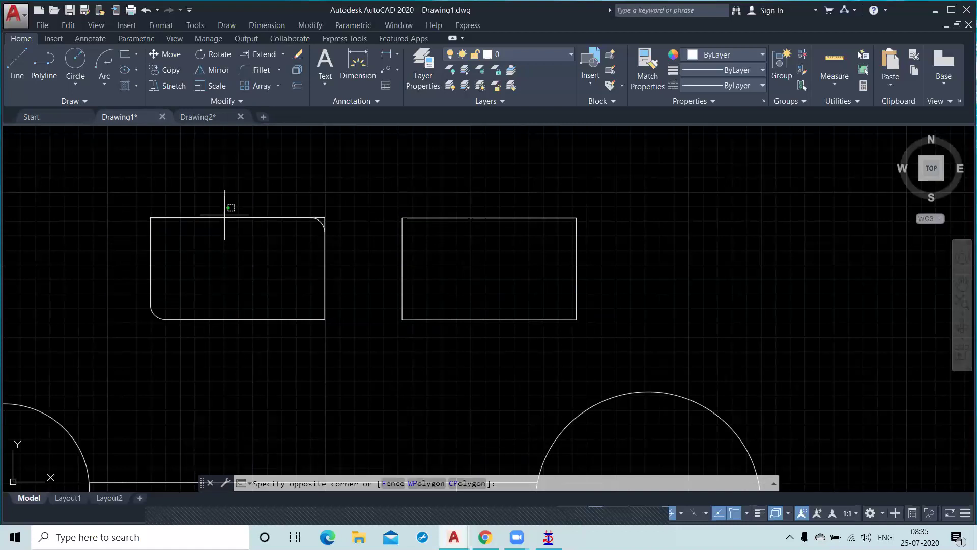
{"action": "left_click", "coordinate": [225, 216]}
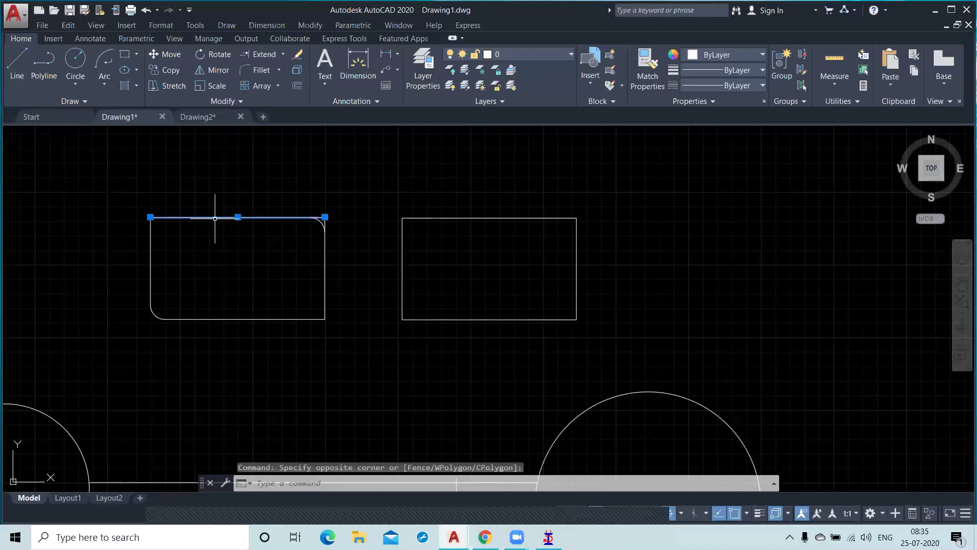
{"action": "left_click", "coordinate": [149, 250]}
{"action": "left_click", "coordinate": [208, 319]}
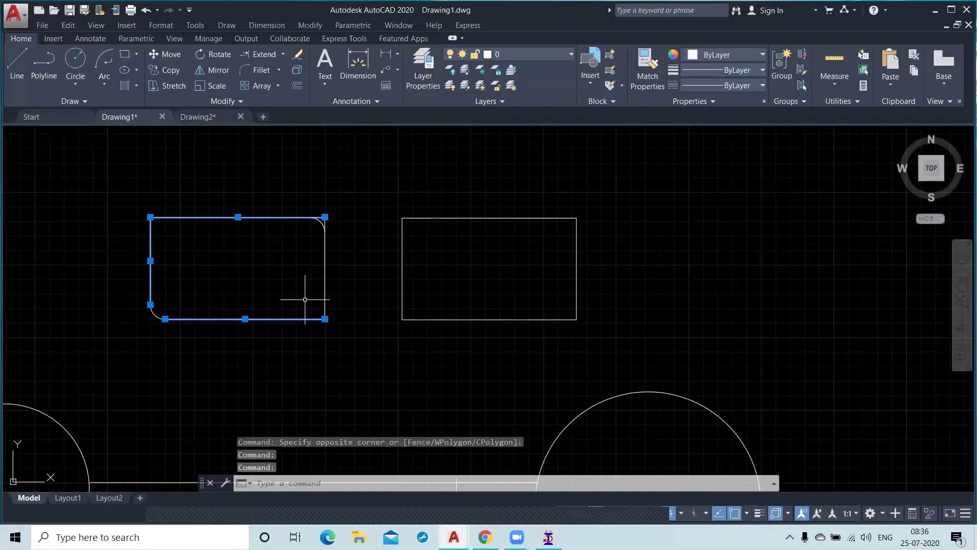
{"action": "left_click", "coordinate": [324, 275]}
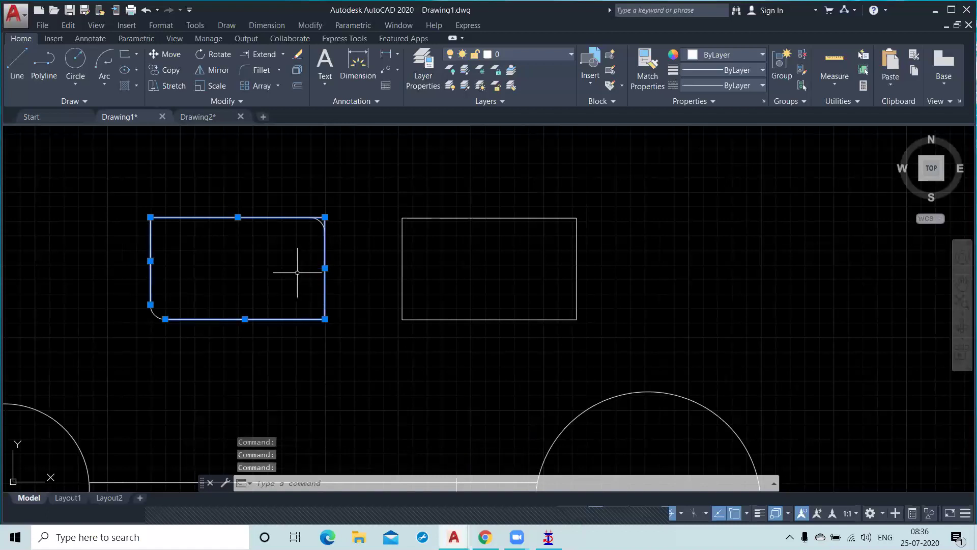
{"action": "key", "text": "Escape"}
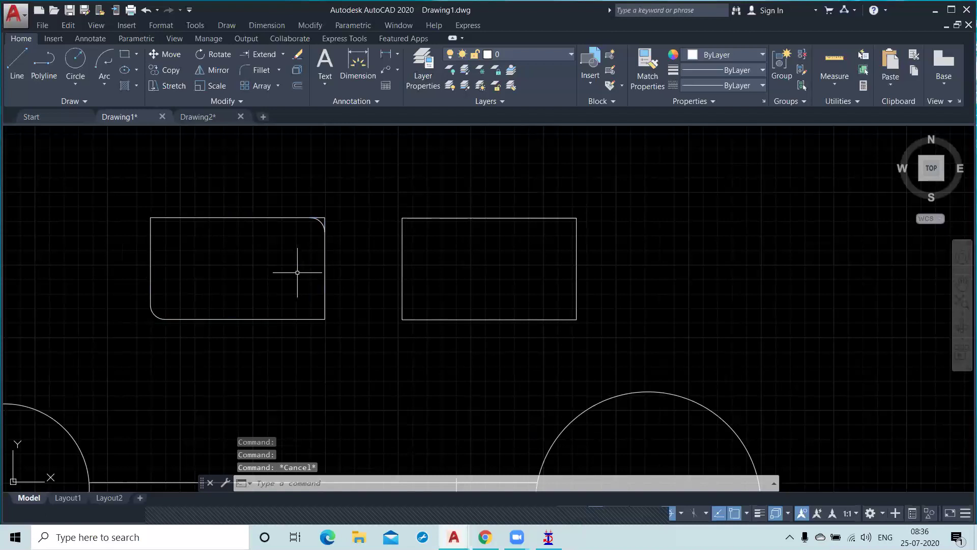
{"action": "left_click", "coordinate": [423, 218]}
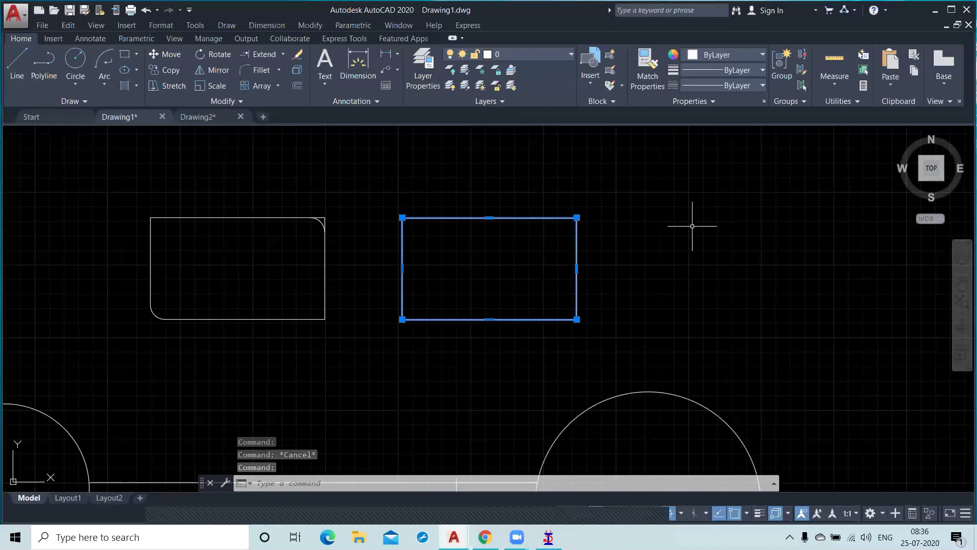
{"action": "key", "text": "Escape"}
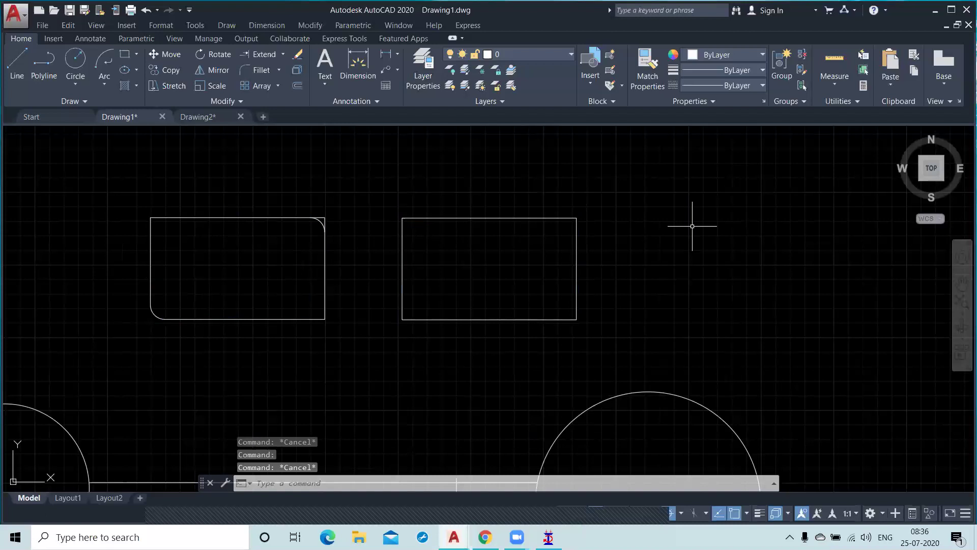
Step: Try a radius 20 Fillet with the Polyline option on the line-built rectangle, and apply it to the polyline rectangle
{"action": "type", "text": "f"}
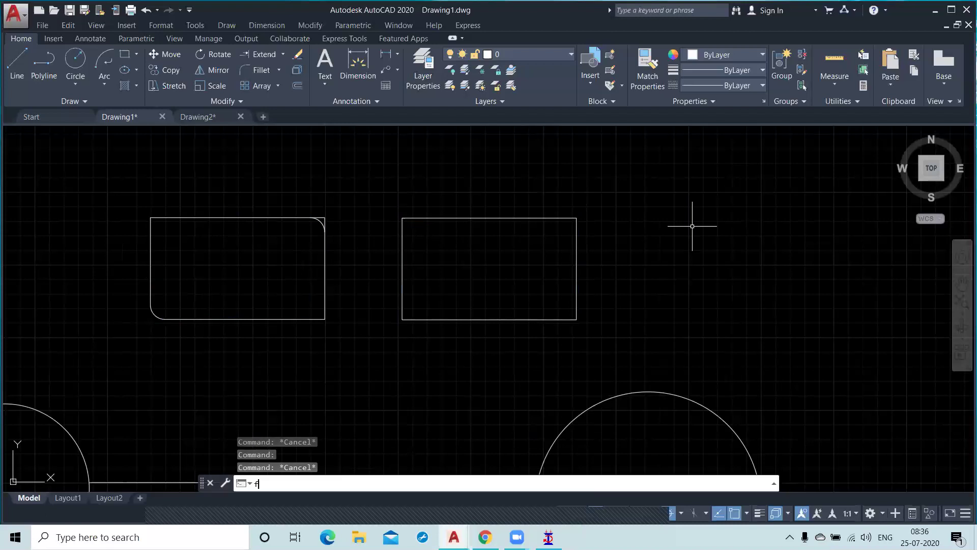
{"action": "key", "text": "Return"}
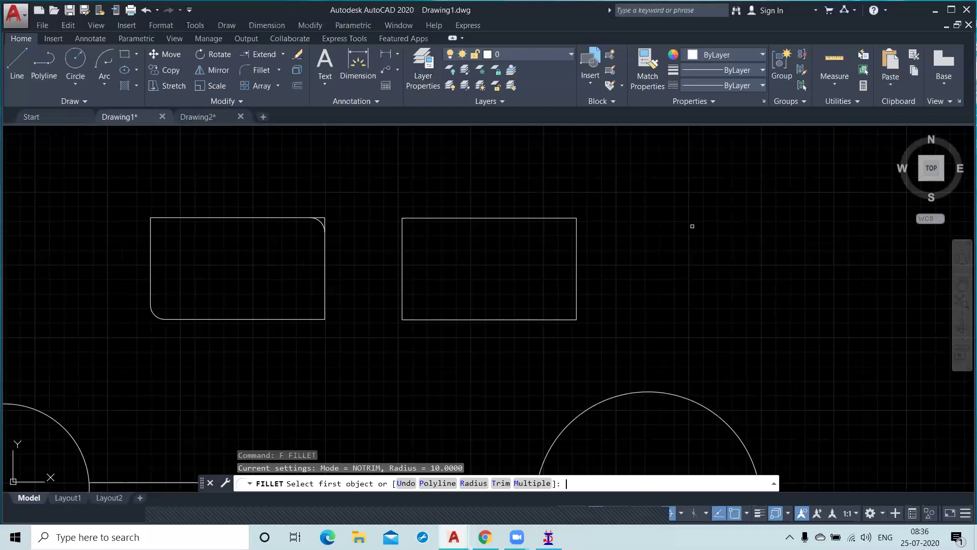
{"action": "type", "text": "p"}
{"action": "key", "text": "Return"}
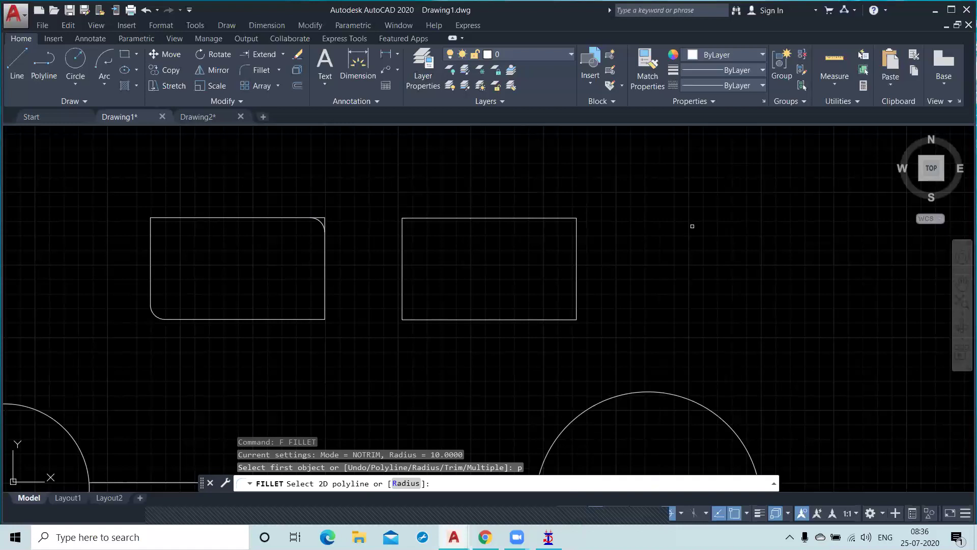
{"action": "type", "text": "r"}
{"action": "key", "text": "Return"}
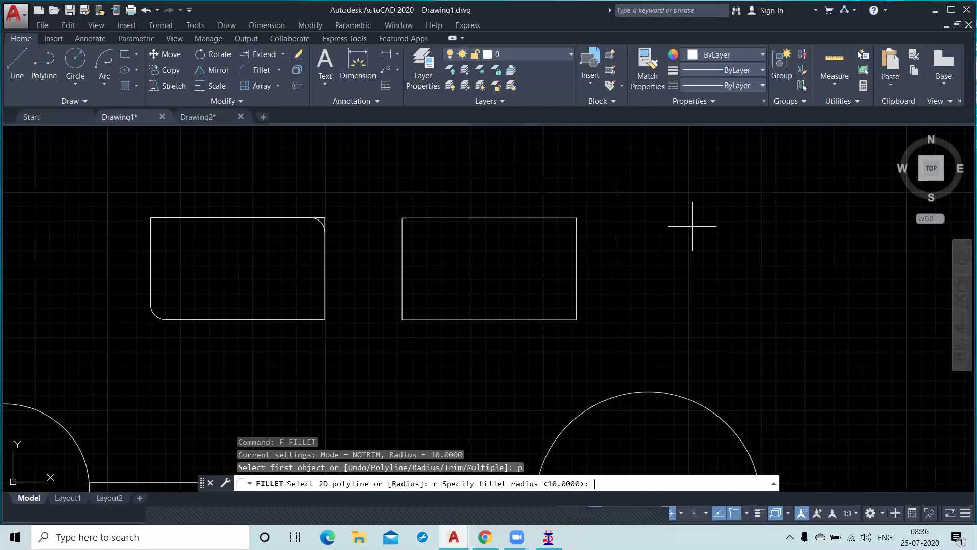
{"action": "type", "text": "20"}
{"action": "key", "text": "Return"}
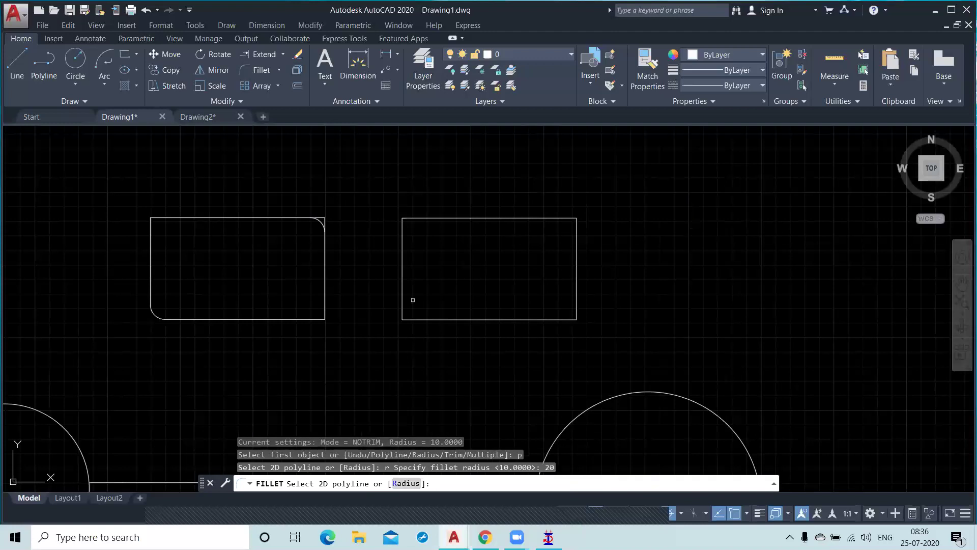
{"action": "double_click", "coordinate": [305, 319]}
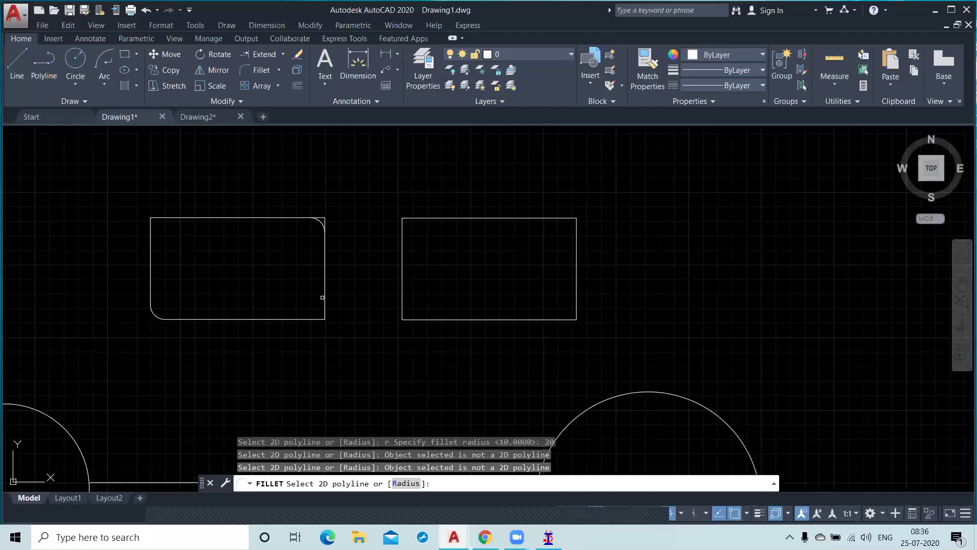
{"action": "left_click", "coordinate": [325, 288]}
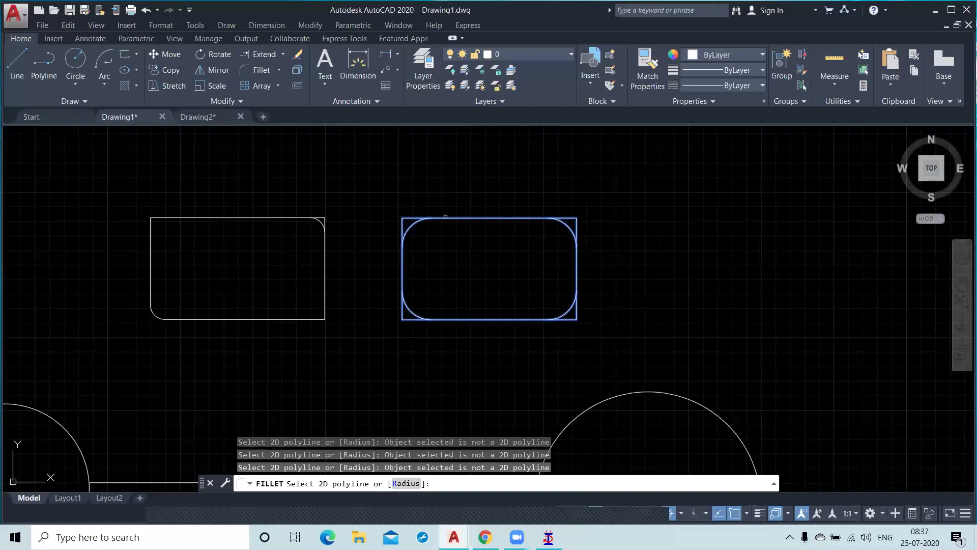
{"action": "left_click", "coordinate": [445, 217]}
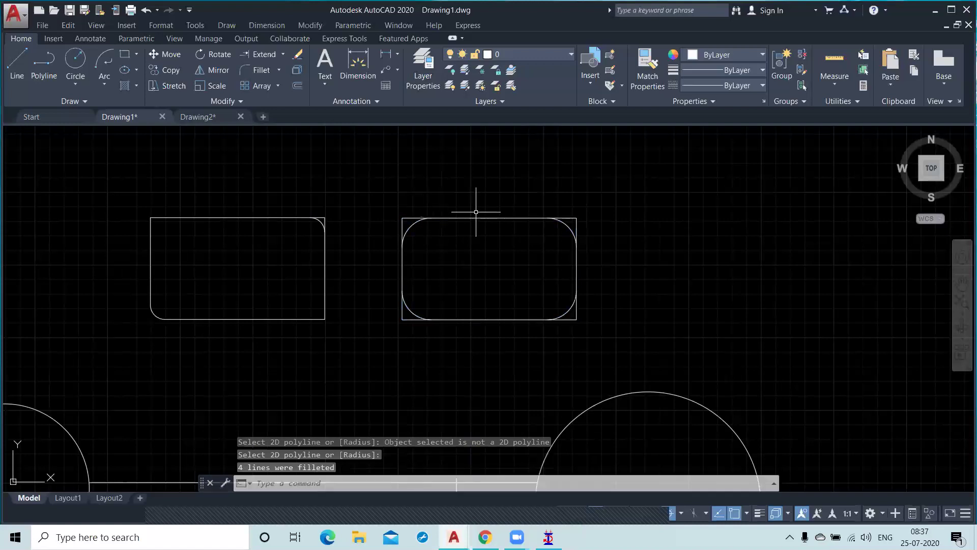
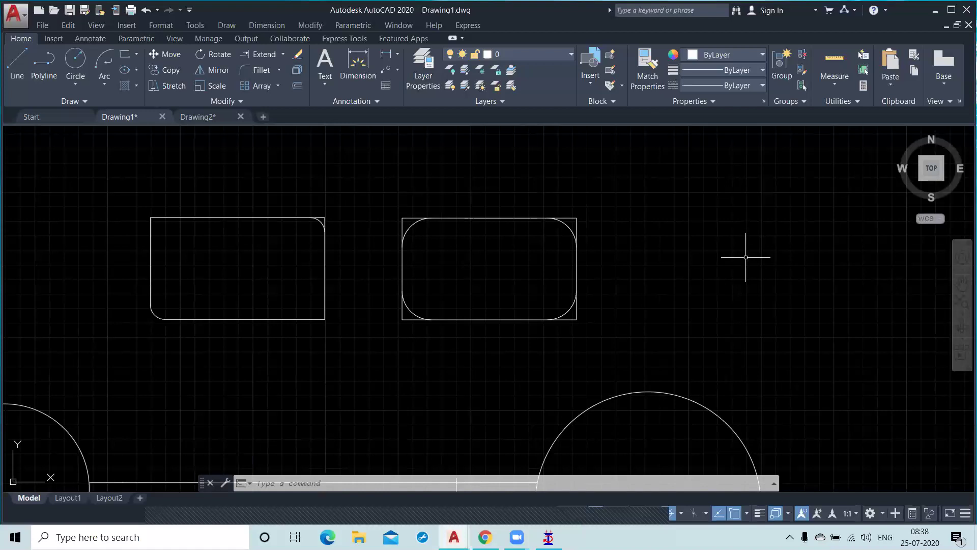
Step: Undo the polyline rectangle's fillet and delete the fillet arc at the line-built rectangle's upper-right corner
{"action": "key", "text": "ctrl+z"}
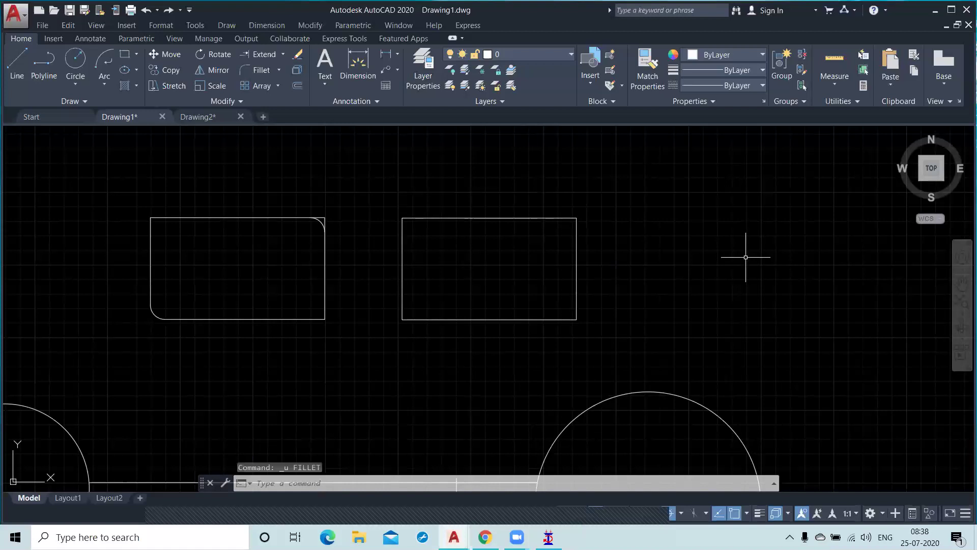
{"action": "scroll", "coordinate": [294, 220], "scroll_direction": "up", "scroll_amount": 5}
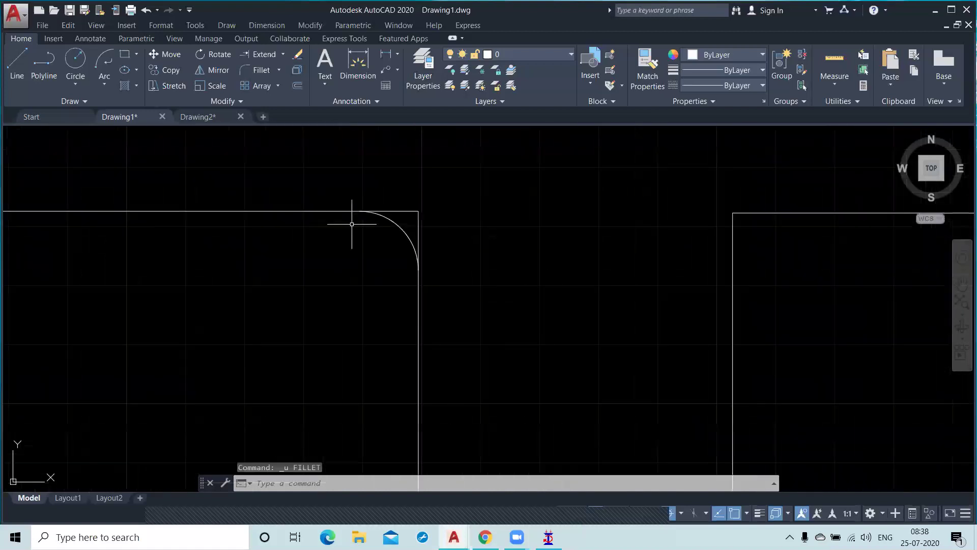
{"action": "left_click", "coordinate": [393, 220]}
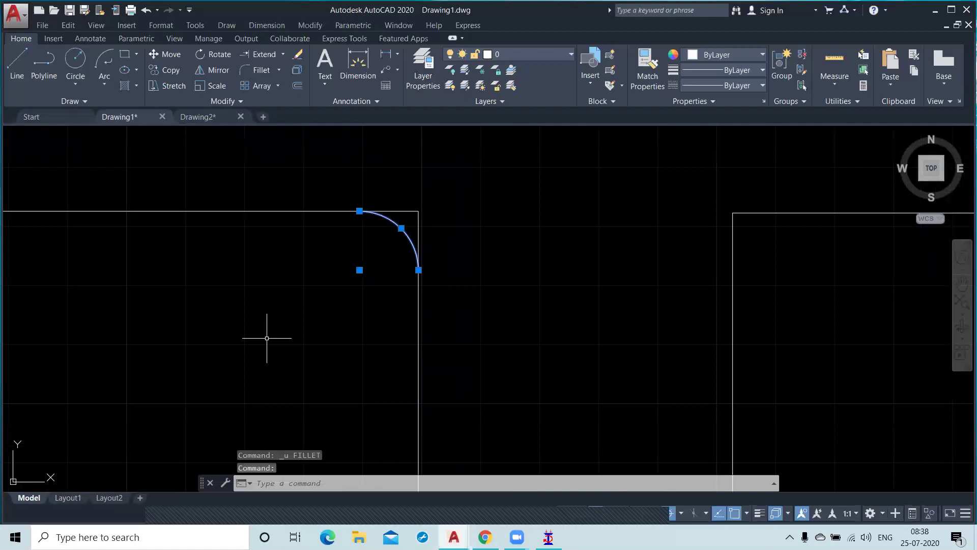
{"action": "key", "text": "Delete"}
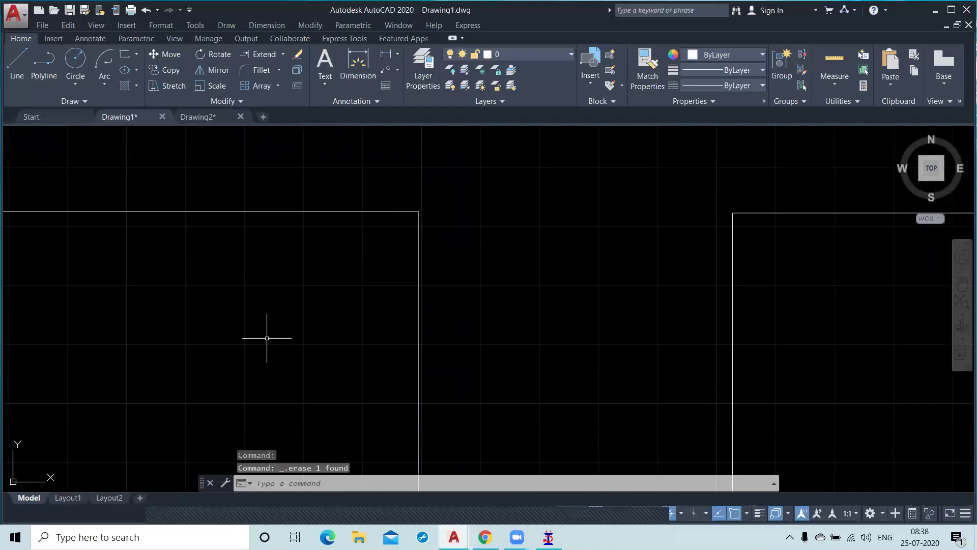
{"action": "scroll", "coordinate": [432, 251], "scroll_direction": "down", "scroll_amount": 4}
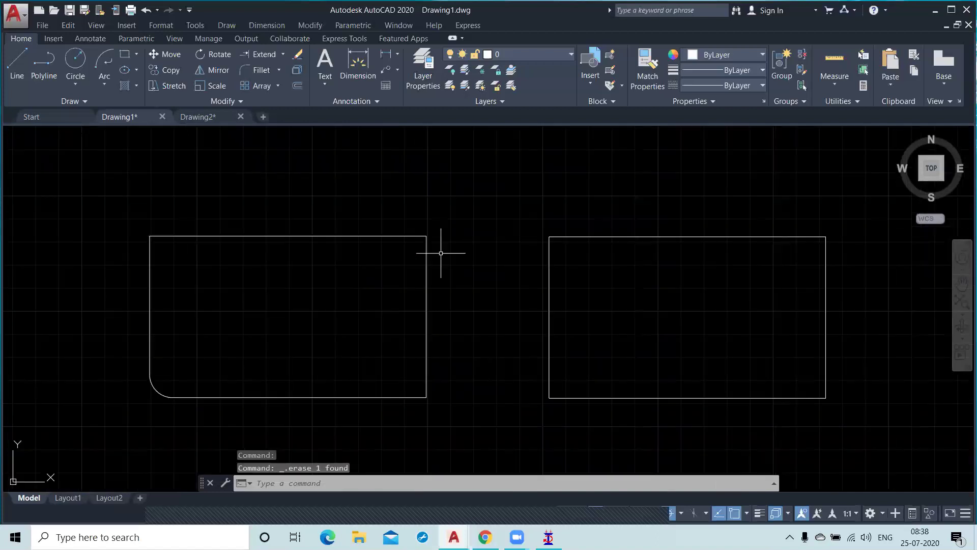
Step: Draw an L shape to the left of the line-built rectangle from a vertical line and a horizontal line
{"action": "middle_click_drag", "start_coordinate": [354, 284], "coordinate": [523, 279]}
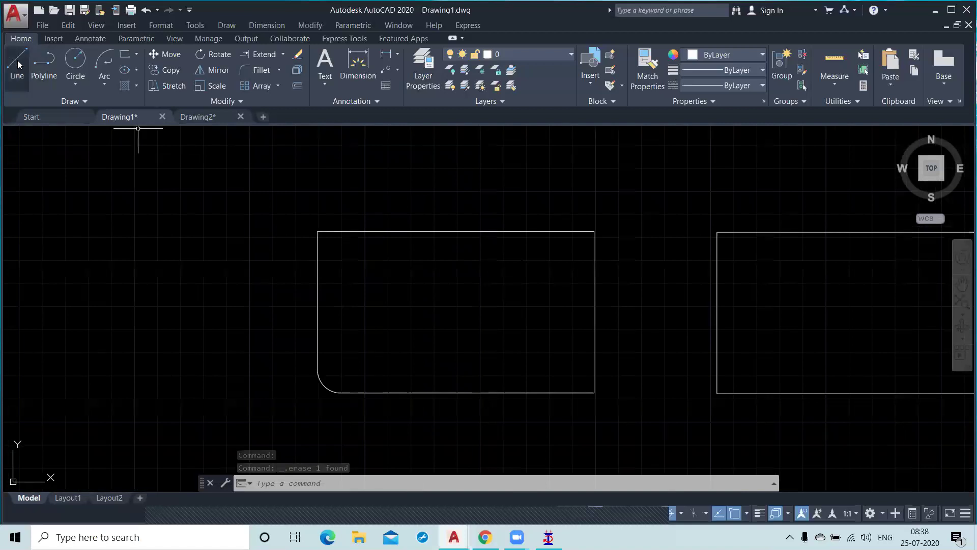
{"action": "left_click", "coordinate": [17, 61]}
{"action": "left_click", "coordinate": [80, 195]}
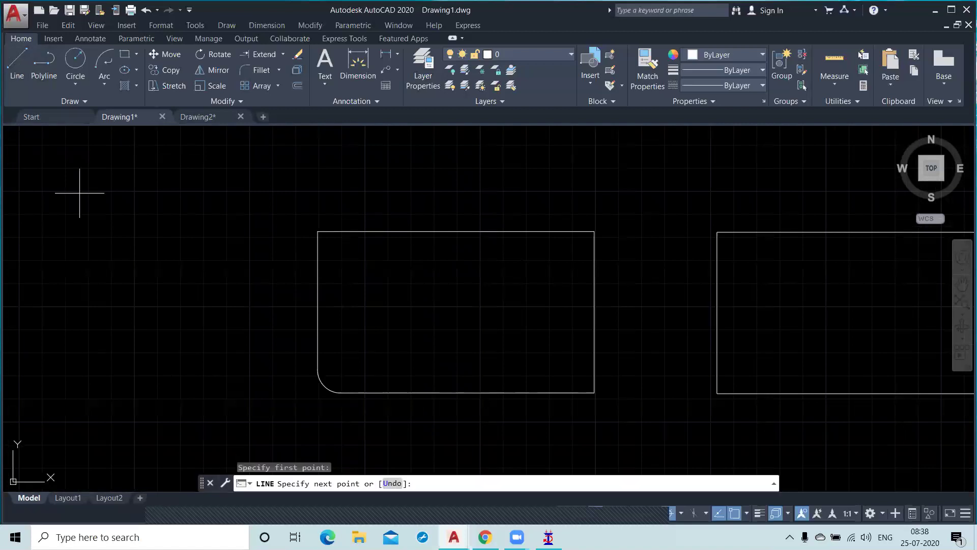
{"action": "left_click", "coordinate": [79, 354]}
{"action": "left_click", "coordinate": [242, 354]}
{"action": "right_click", "coordinate": [200, 284]}
{"action": "left_click", "coordinate": [217, 288]}
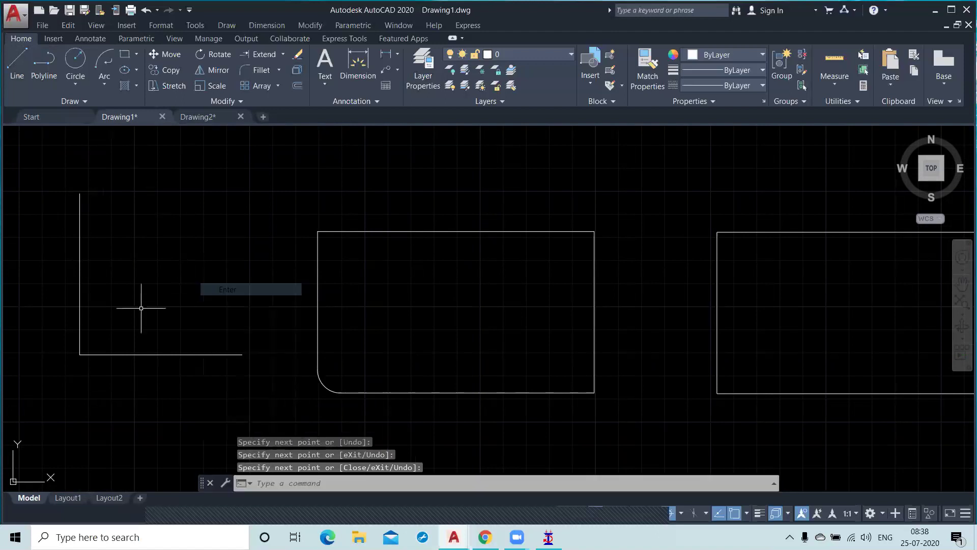
Step: Draw a diagonal line across the L shape's corner, from its vertical line to its horizontal line
{"action": "left_click", "coordinate": [17, 62]}
{"action": "left_click", "coordinate": [79, 309]}
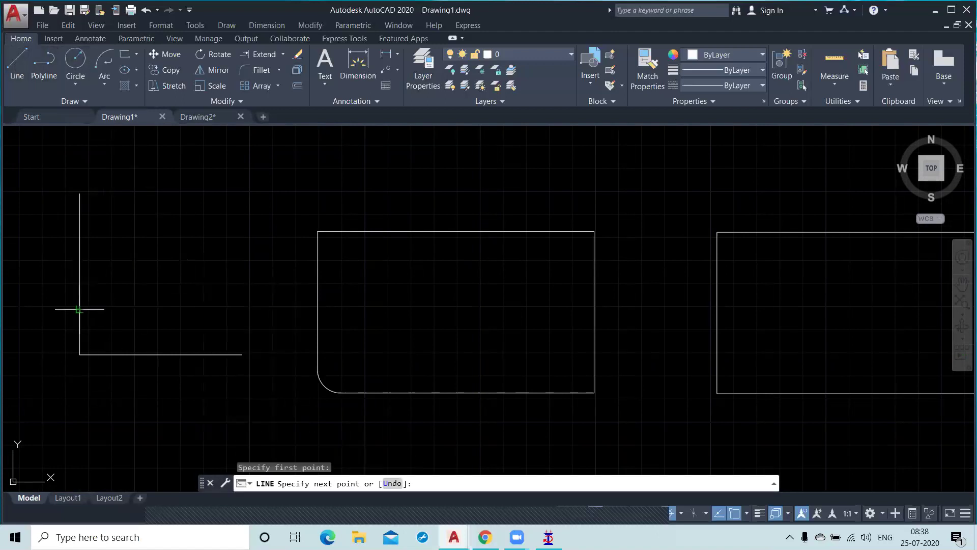
{"action": "left_click", "coordinate": [130, 354]}
{"action": "right_click", "coordinate": [150, 249]}
{"action": "left_click", "coordinate": [158, 253]}
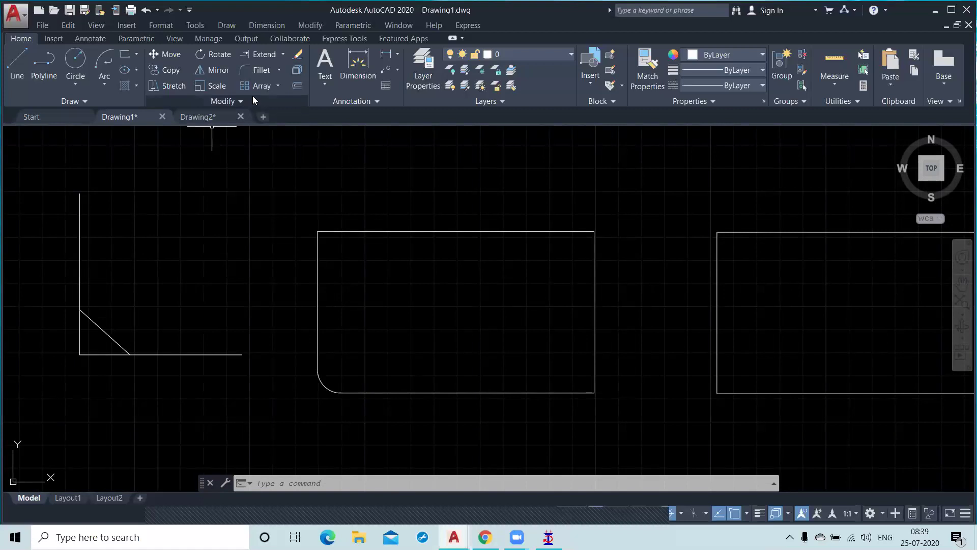
Step: Chamfer the line-built rectangle's upper-right corner with distances of 20 on the vertical side and 30 on the upper side
{"action": "left_click", "coordinate": [280, 69]}
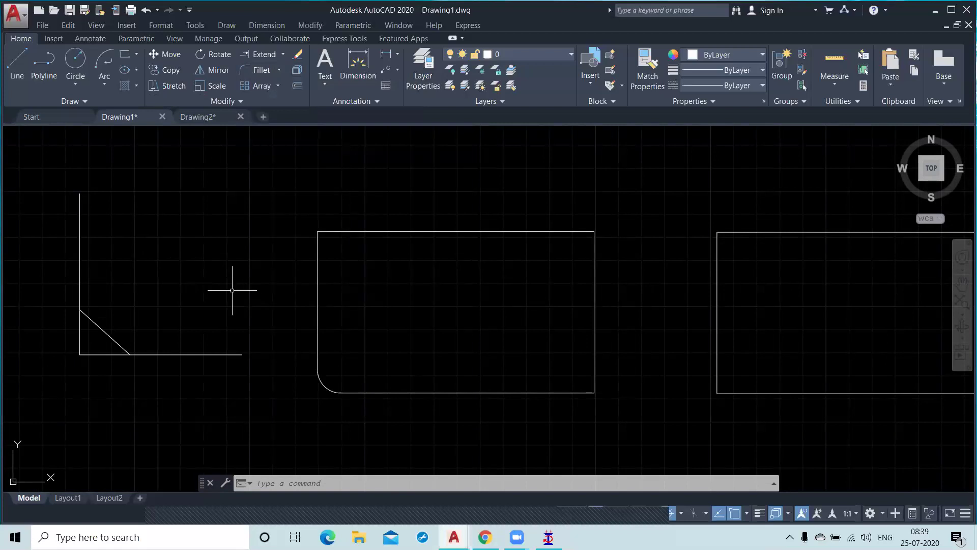
{"action": "type", "text": "CHa"}
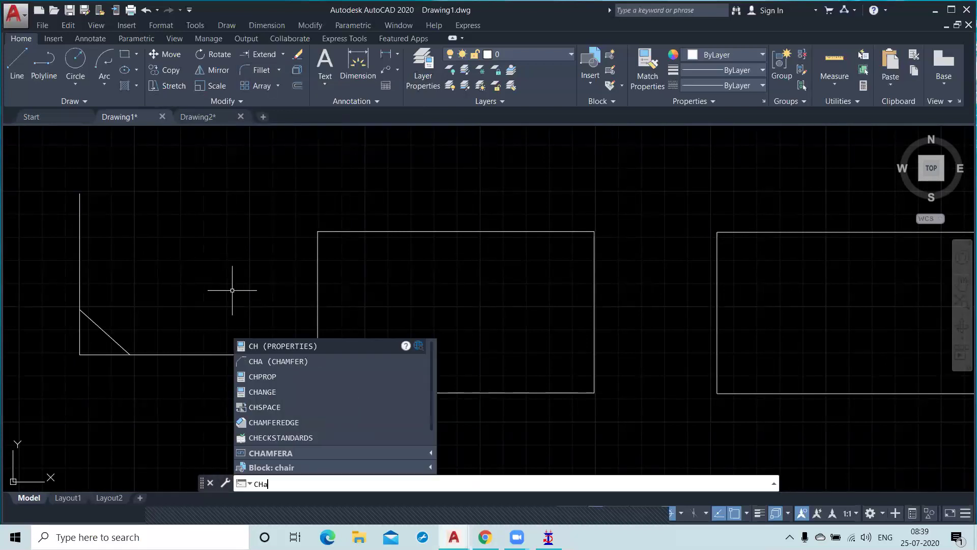
{"action": "key", "text": "Return"}
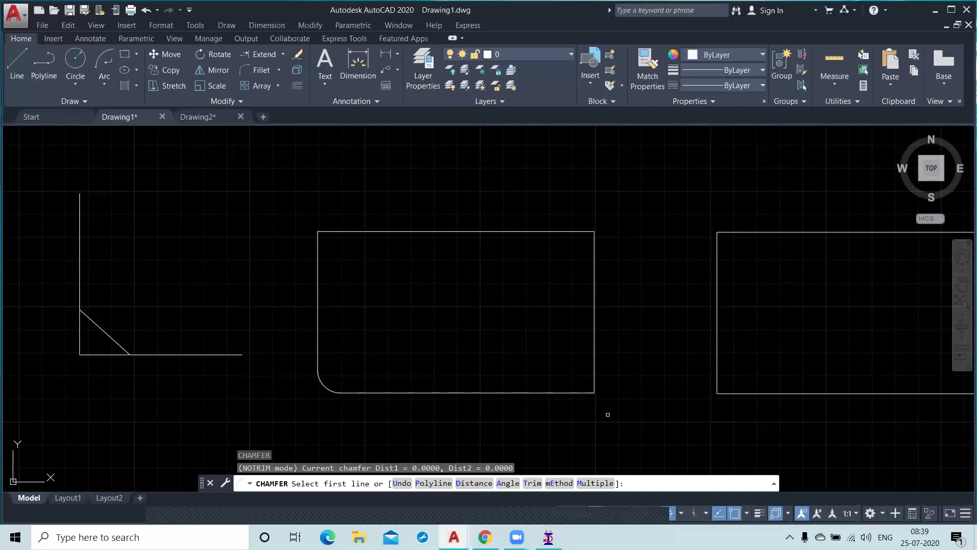
{"action": "type", "text": "d"}
{"action": "key", "text": "Return"}
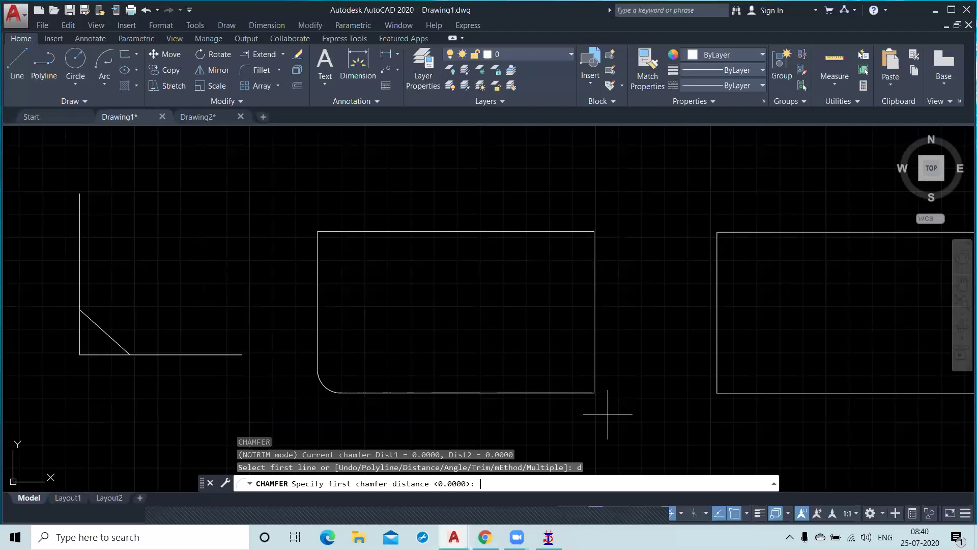
{"action": "type", "text": "20"}
{"action": "key", "text": "Return"}
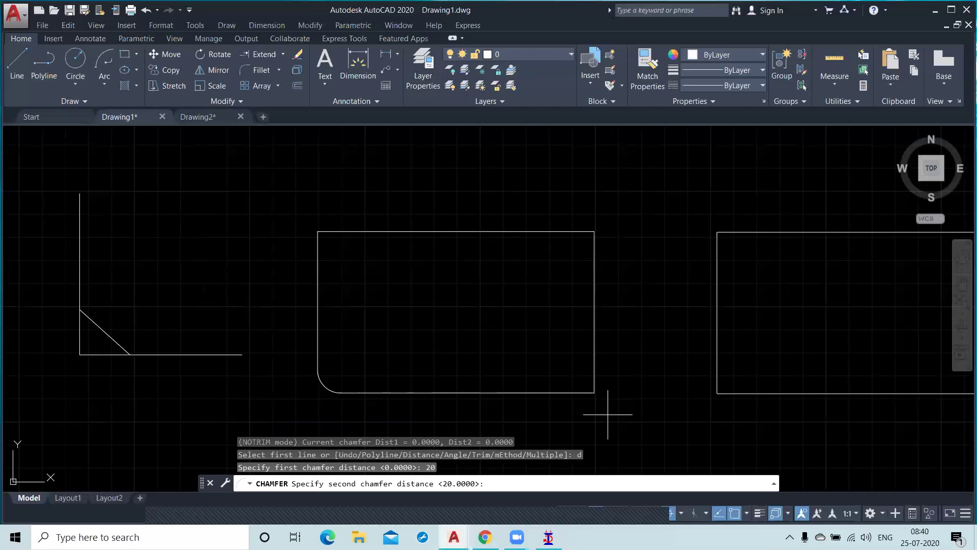
{"action": "type", "text": "30"}
{"action": "key", "text": "Return"}
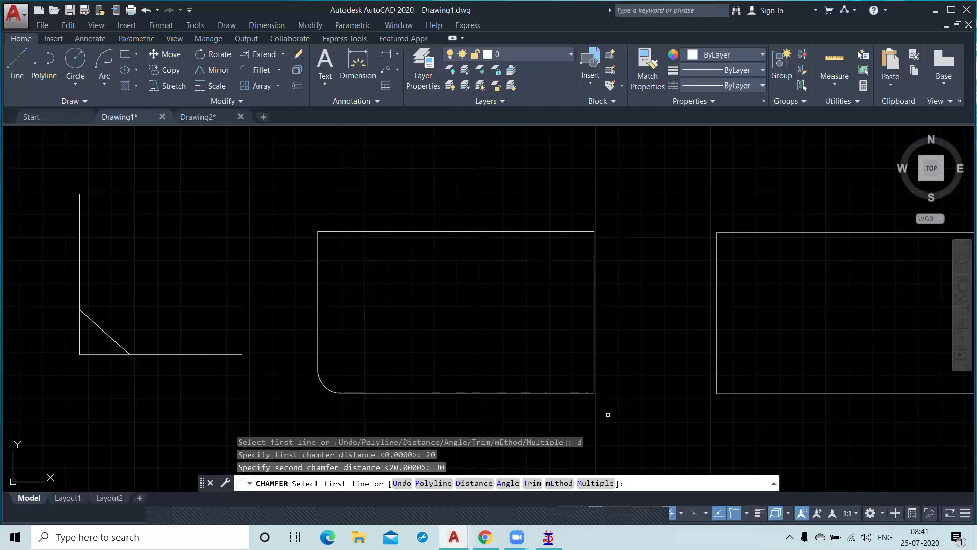
{"action": "left_click", "coordinate": [595, 273]}
{"action": "left_click", "coordinate": [553, 230]}
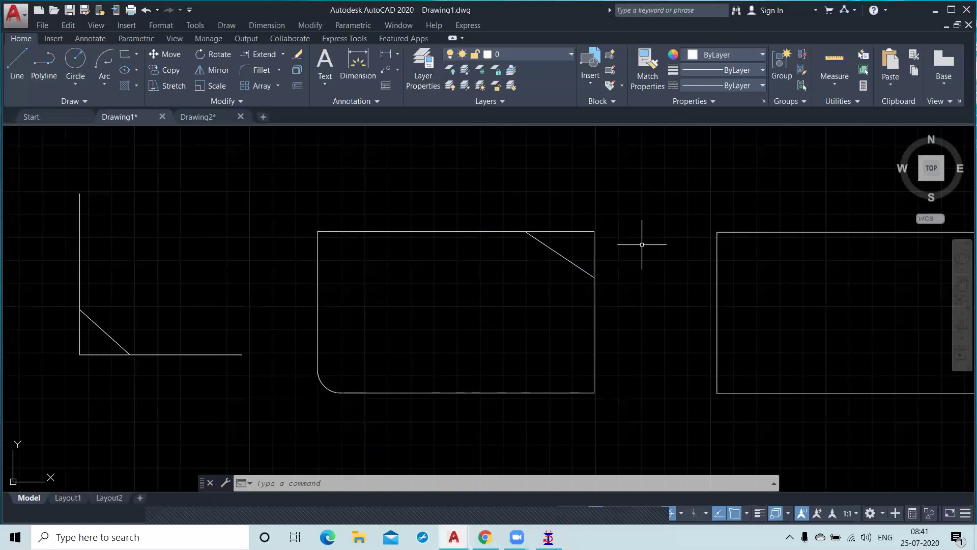
Step: Chamfer the line-built rectangle's upper-right corner again with the Trim option set to Trim
{"action": "key", "text": "Return"}
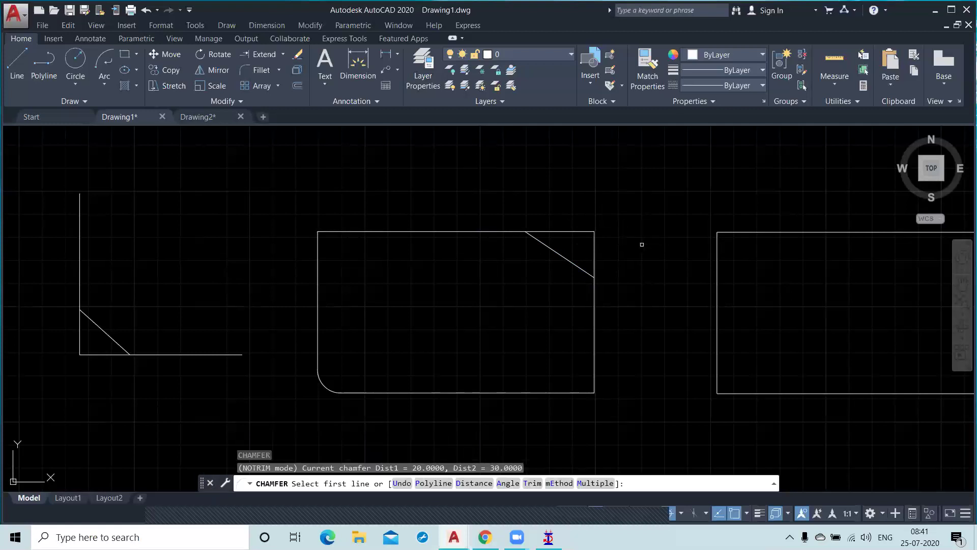
{"action": "left_click", "coordinate": [532, 483]}
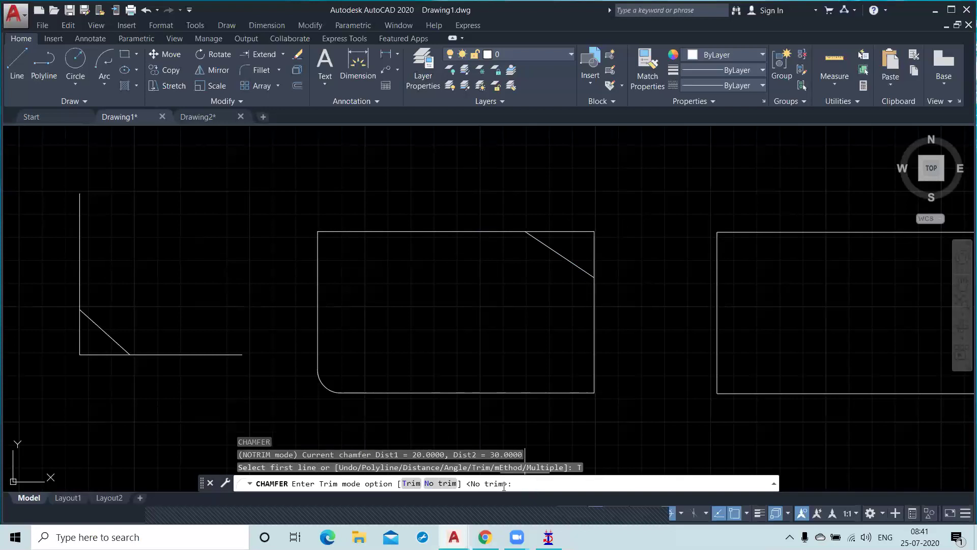
{"action": "left_click", "coordinate": [414, 483]}
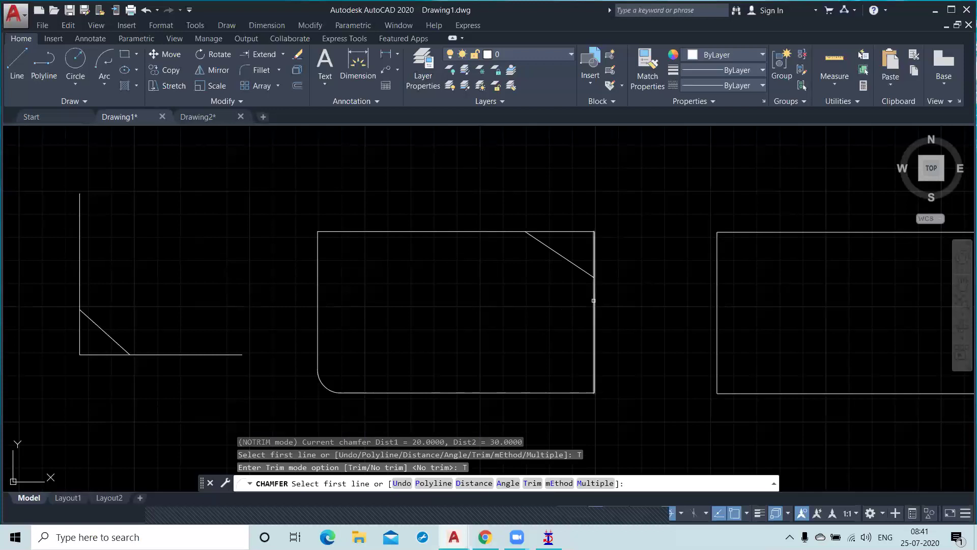
{"action": "left_click", "coordinate": [593, 300]}
{"action": "left_click", "coordinate": [492, 235]}
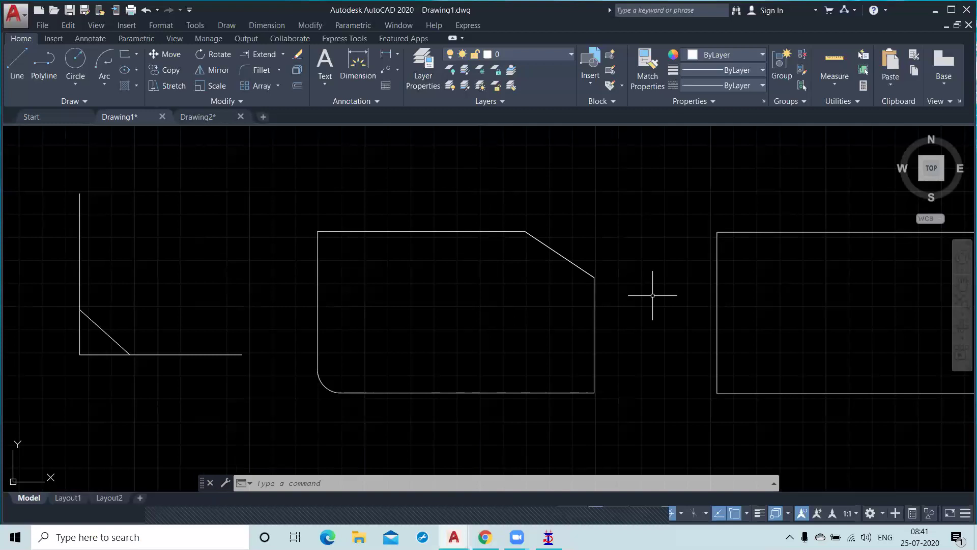
Step: Chamfer all corners of the polyline rectangle at once using Chamfer's Polyline option
{"action": "key", "text": "space"}
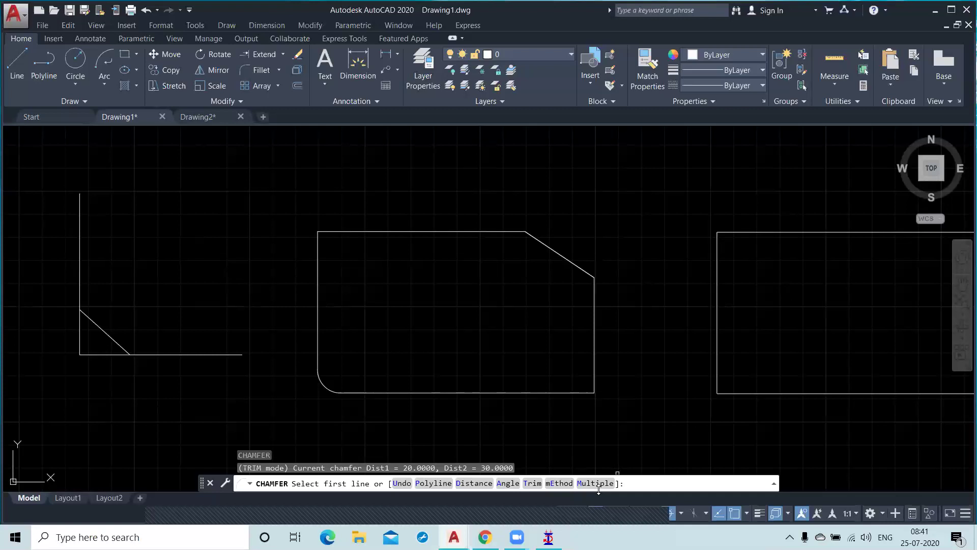
{"action": "left_click", "coordinate": [433, 484]}
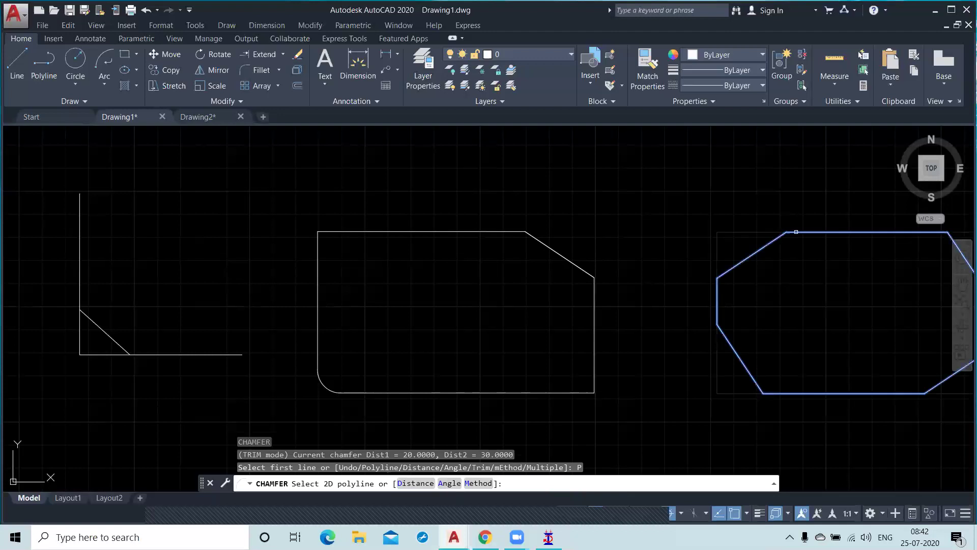
{"action": "left_click", "coordinate": [796, 232]}
{"action": "middle_click_drag", "start_coordinate": [665, 218], "coordinate": [506, 192]}
{"action": "scroll", "coordinate": [507, 186], "scroll_direction": "down", "scroll_amount": 2}
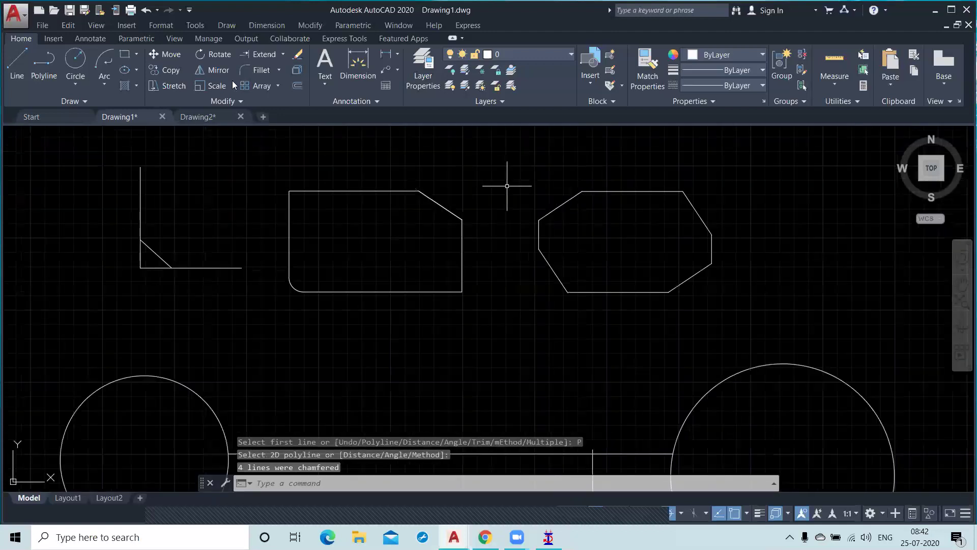
Step: Chamfer the line-built rectangle's upper-left corner using the Angle option, with length 20 and angle 30 from the upper side
{"action": "left_click", "coordinate": [278, 71]}
{"action": "left_click", "coordinate": [275, 116]}
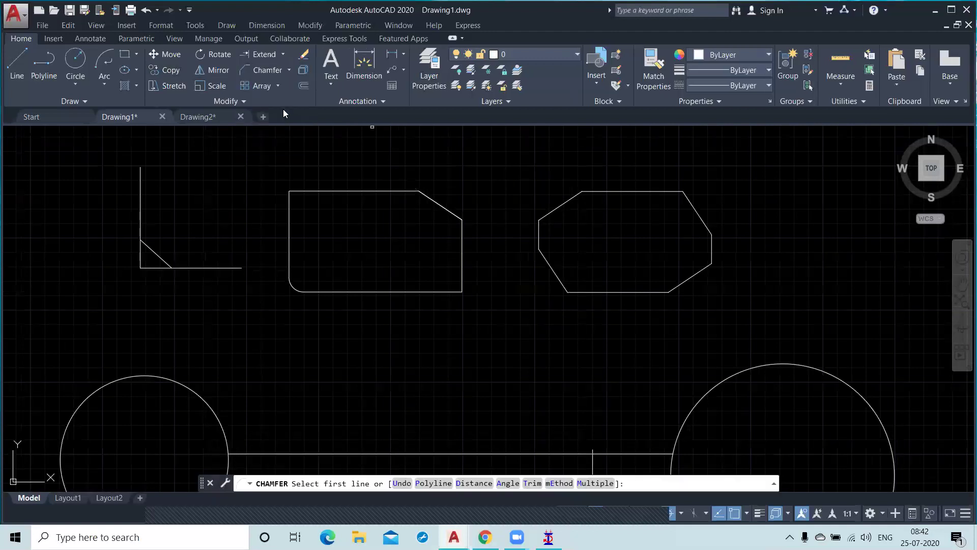
{"action": "left_click", "coordinate": [508, 483]}
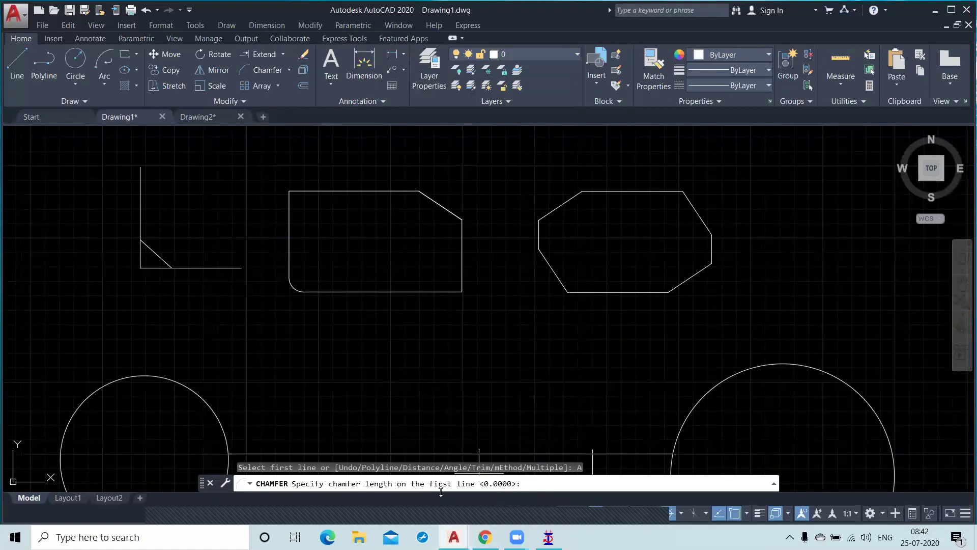
{"action": "type", "text": "20"}
{"action": "key", "text": "Return"}
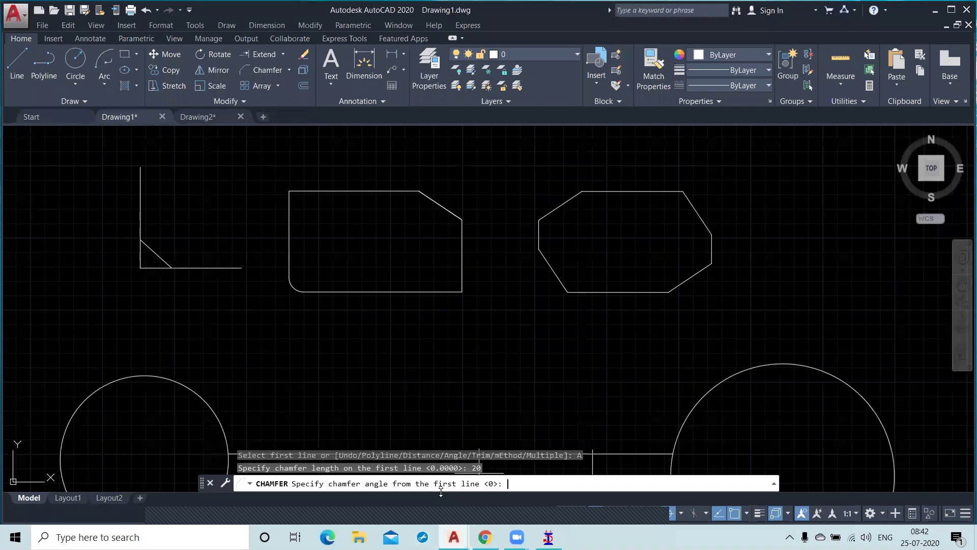
{"action": "type", "text": "30"}
{"action": "key", "text": "Return"}
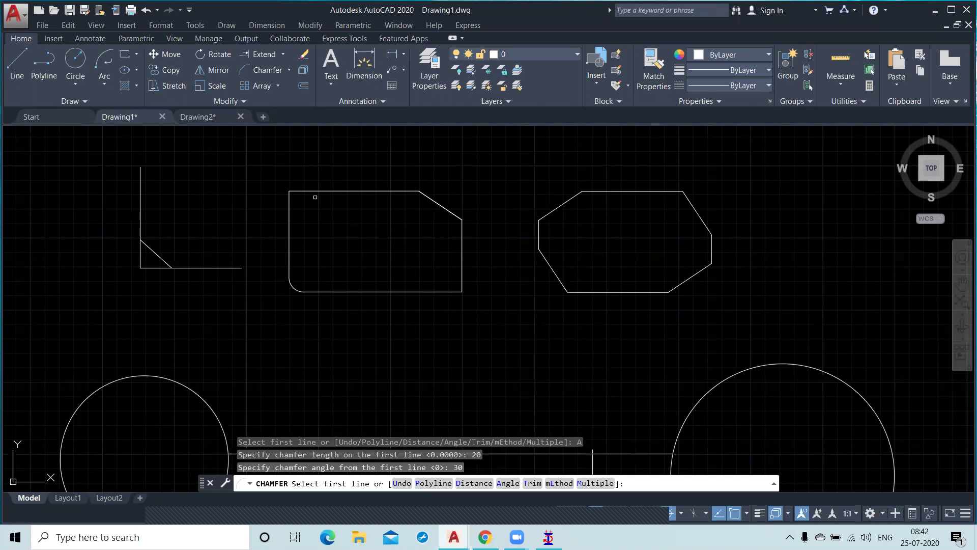
{"action": "left_click", "coordinate": [316, 191]}
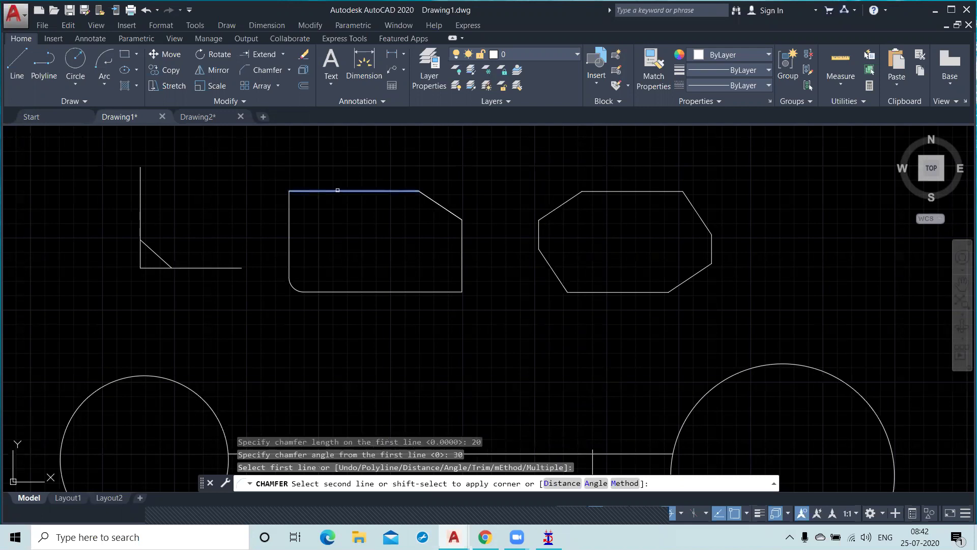
{"action": "left_click", "coordinate": [289, 244]}
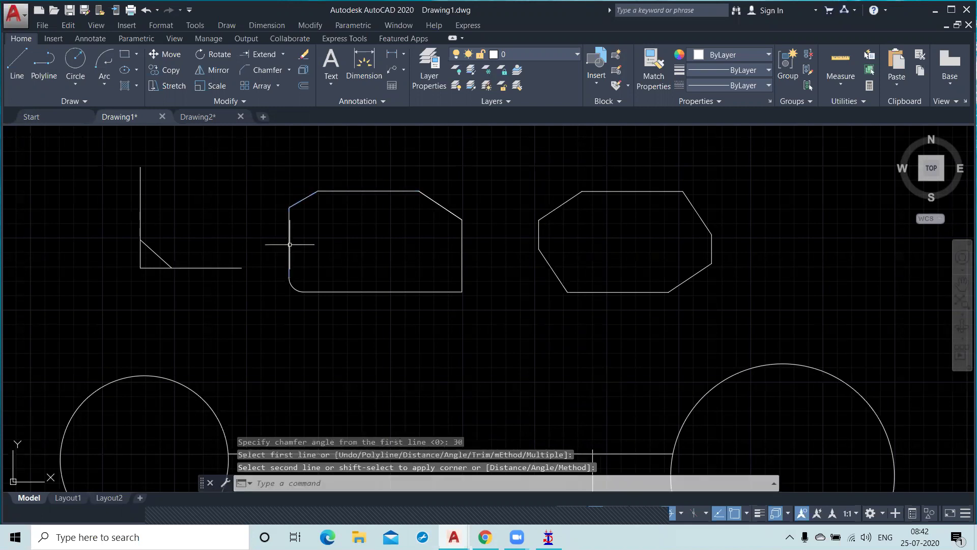
Step: Draw a horizontal reference line running left from the upper end of the line-built rectangle's upper-left chamfer
{"action": "left_click", "coordinate": [25, 67]}
{"action": "left_click", "coordinate": [318, 190]}
{"action": "left_click", "coordinate": [225, 191]}
{"action": "right_click", "coordinate": [234, 211]}
{"action": "left_click", "coordinate": [265, 221]}
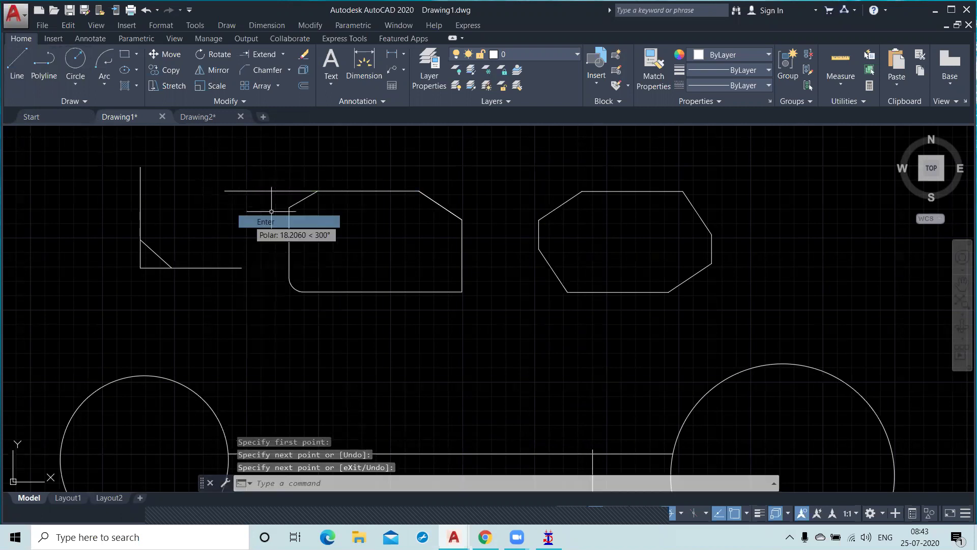
Step: Delete the horizontal reference line beside the upper-left chamfer
{"action": "scroll", "coordinate": [295, 193], "scroll_direction": "up", "scroll_amount": 4}
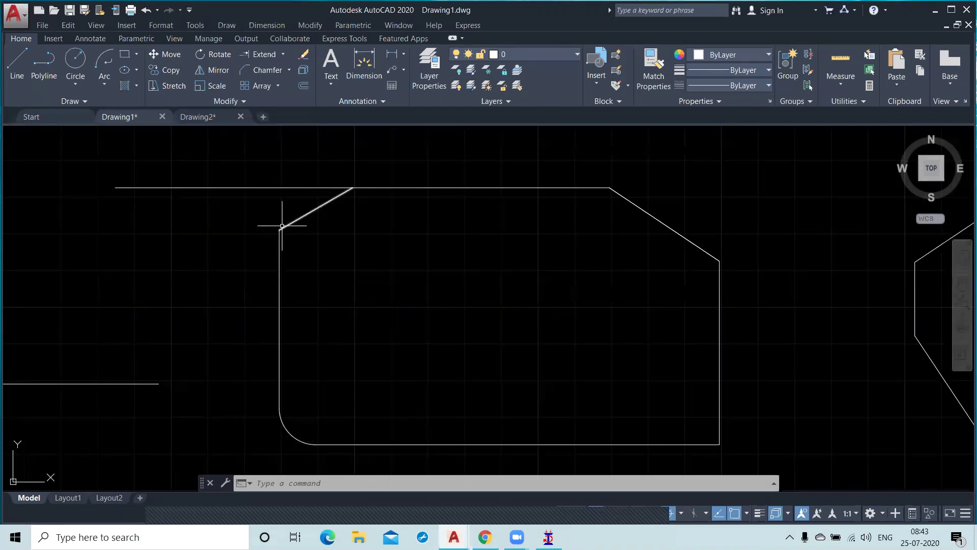
{"action": "left_click", "coordinate": [279, 203]}
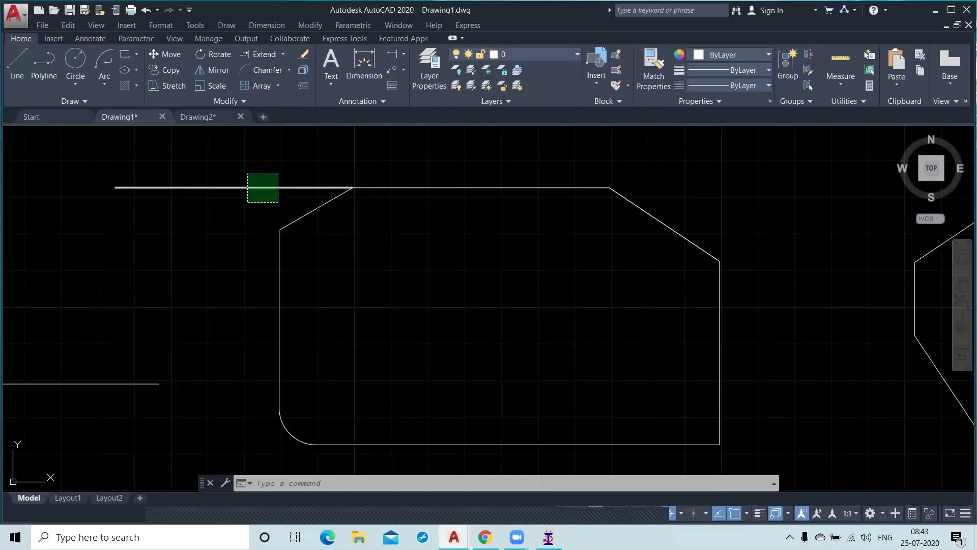
{"action": "left_click", "coordinate": [247, 174]}
{"action": "key", "text": "Delete"}
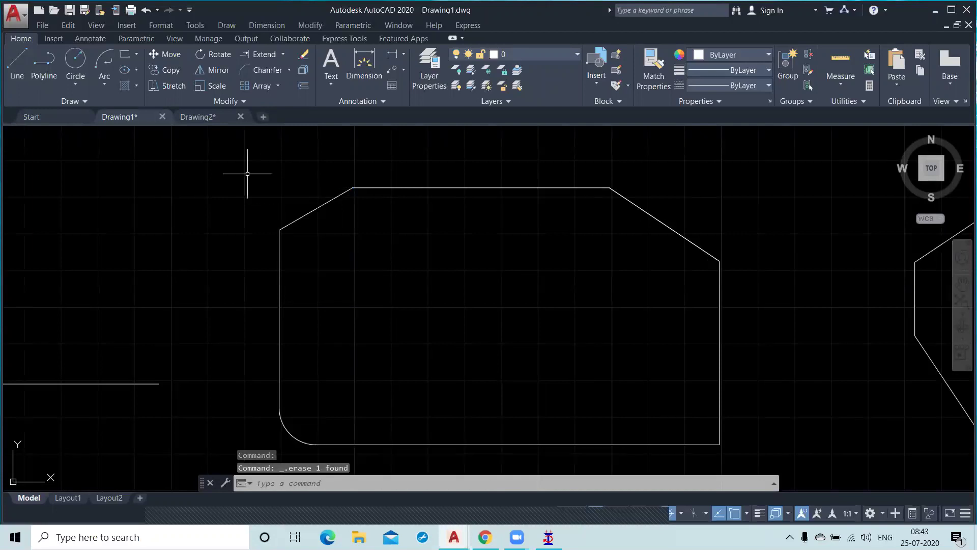
{"action": "key", "text": "Return"}
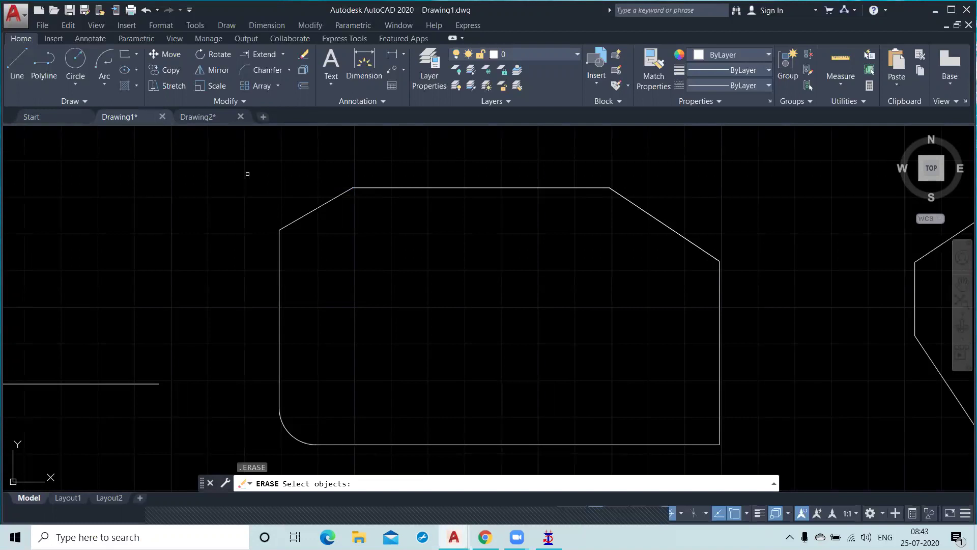
{"action": "key", "text": "Escape"}
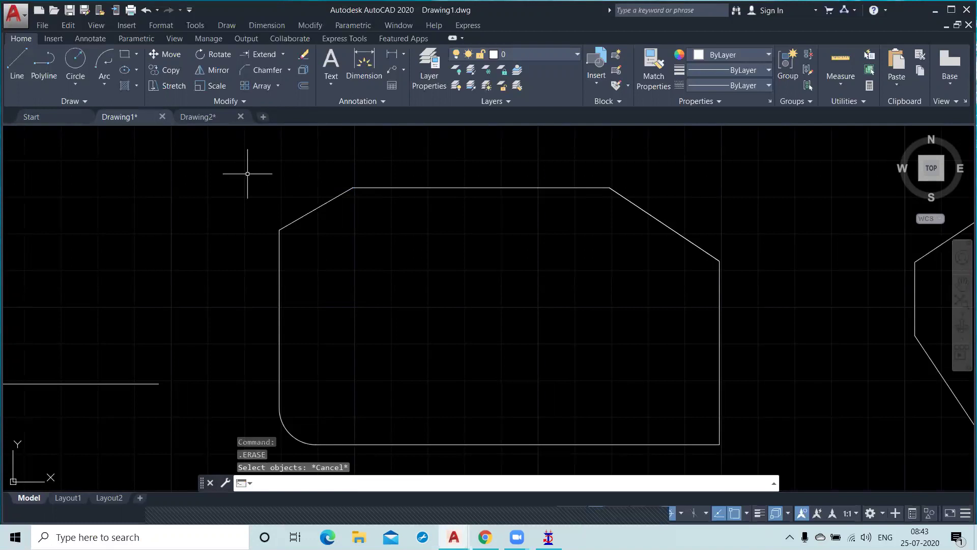
{"action": "type", "text": "CHA"}
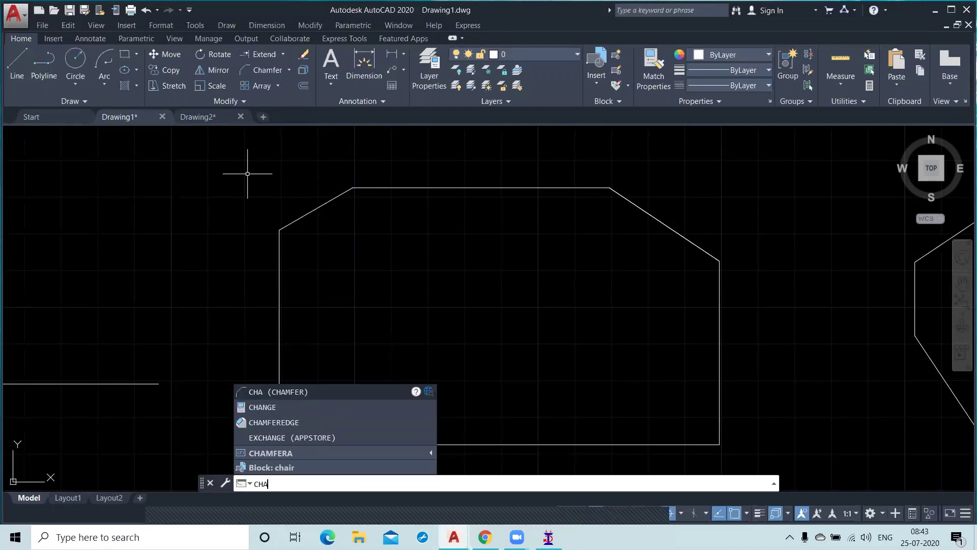
{"action": "key", "text": "Return"}
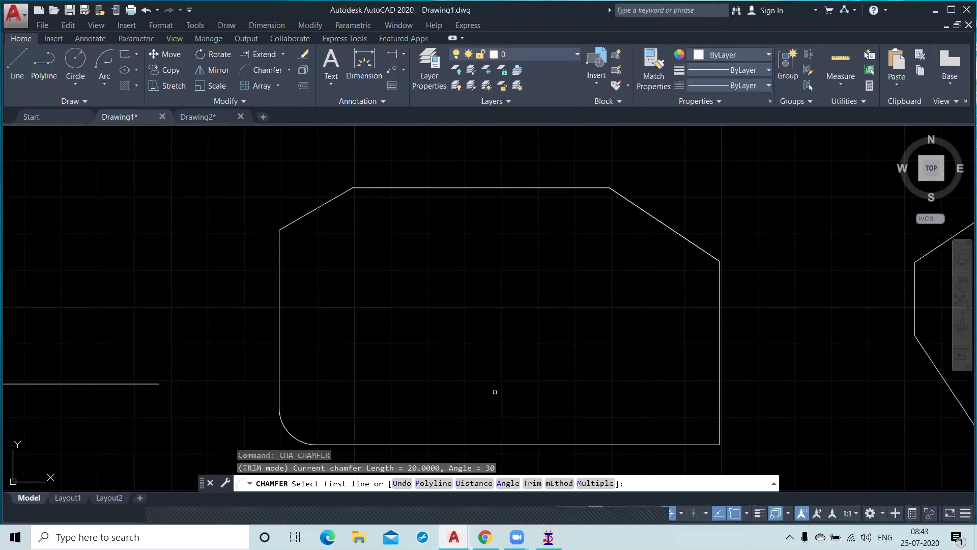
{"action": "key", "text": "Escape"}
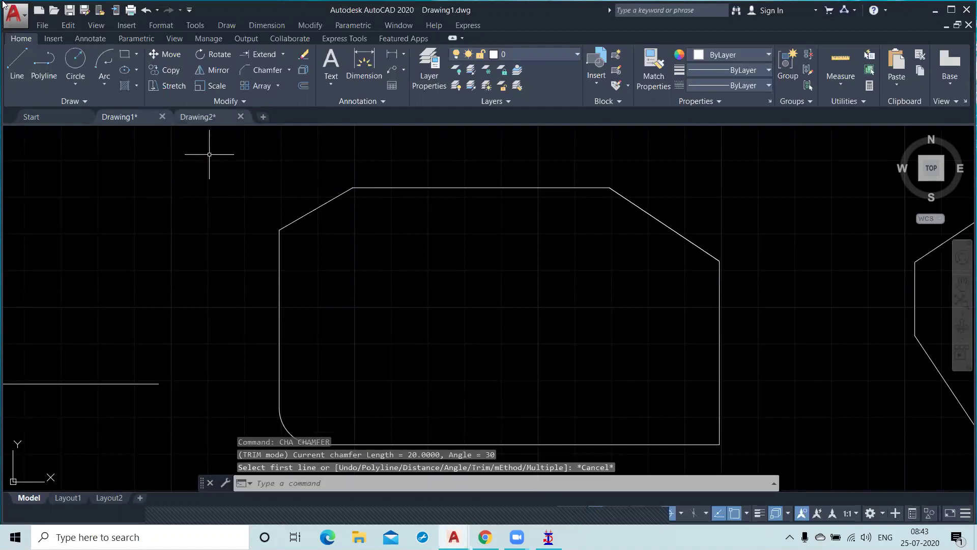
Step: Use Blend Curves to join the vertical line's upper end to the right end of the L shape's horizontal line
{"action": "left_click", "coordinate": [288, 70]}
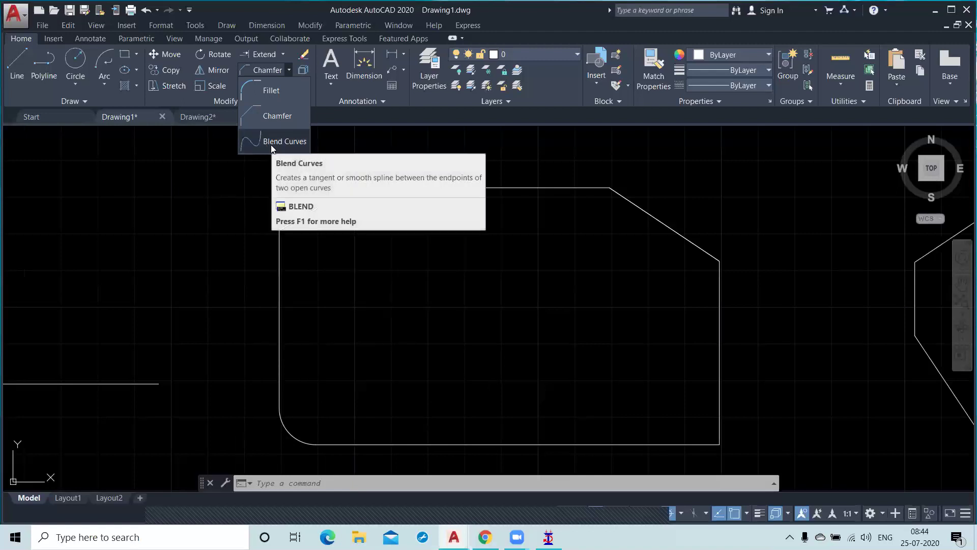
{"action": "left_click", "coordinate": [269, 143]}
{"action": "scroll", "coordinate": [269, 143], "scroll_direction": "down", "scroll_amount": 5}
{"action": "middle_click_drag", "start_coordinate": [316, 364], "coordinate": [358, 278]}
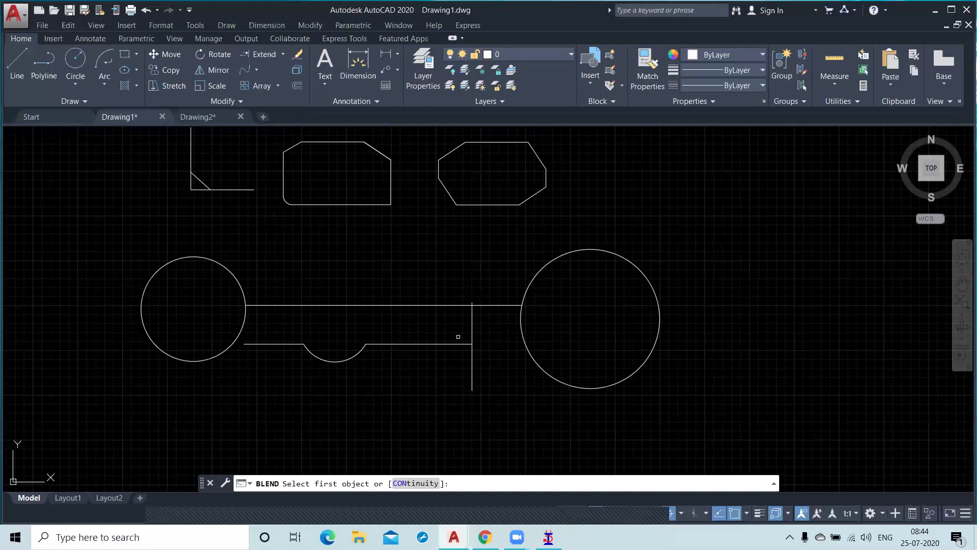
{"action": "left_click", "coordinate": [471, 318]}
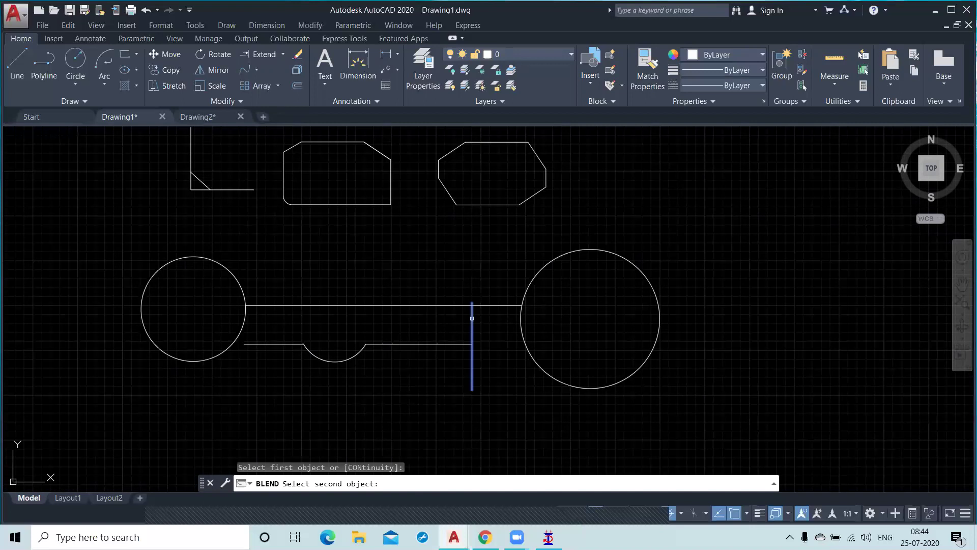
{"action": "left_click", "coordinate": [245, 188]}
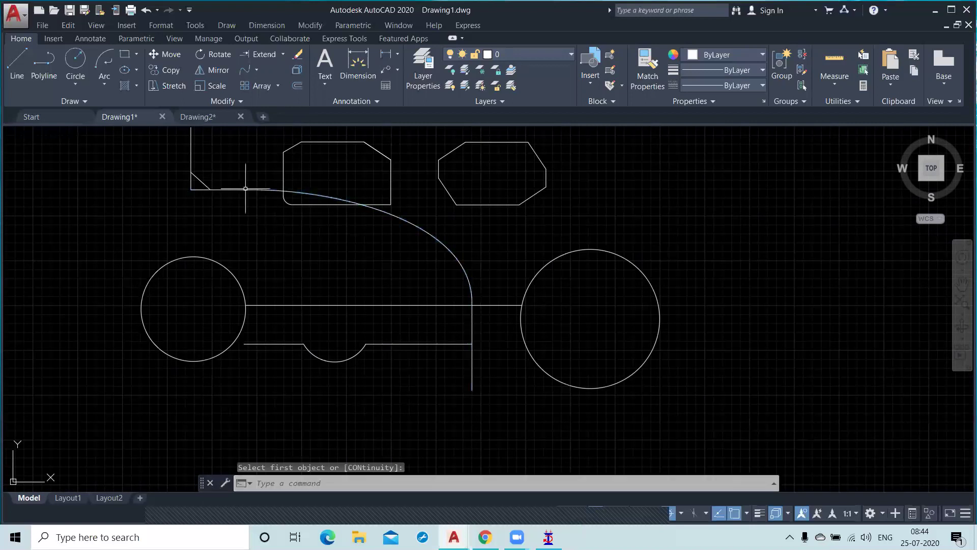
{"action": "left_click", "coordinate": [245, 189]}
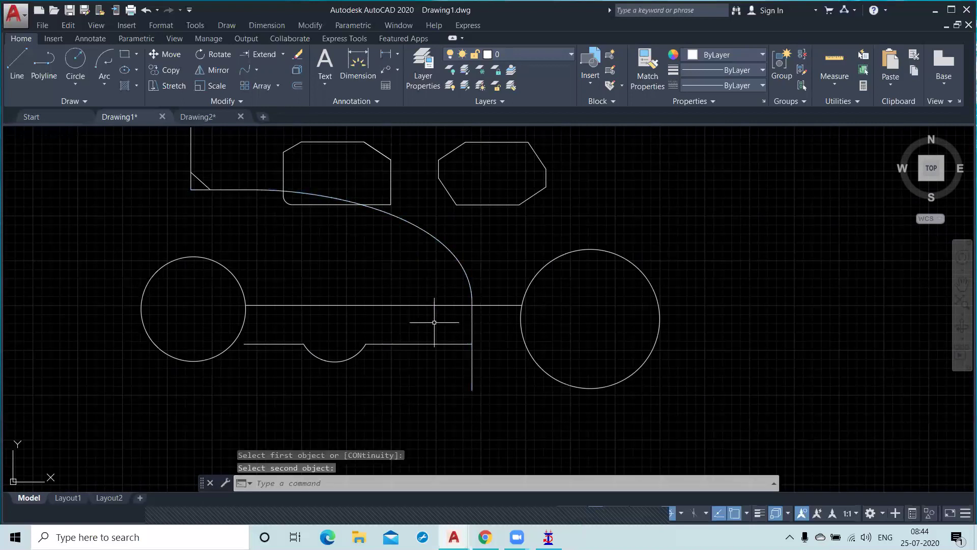
Step: Blend the vertical line's lower end with the left end of the L shape's horizontal line
{"action": "left_click", "coordinate": [247, 74]}
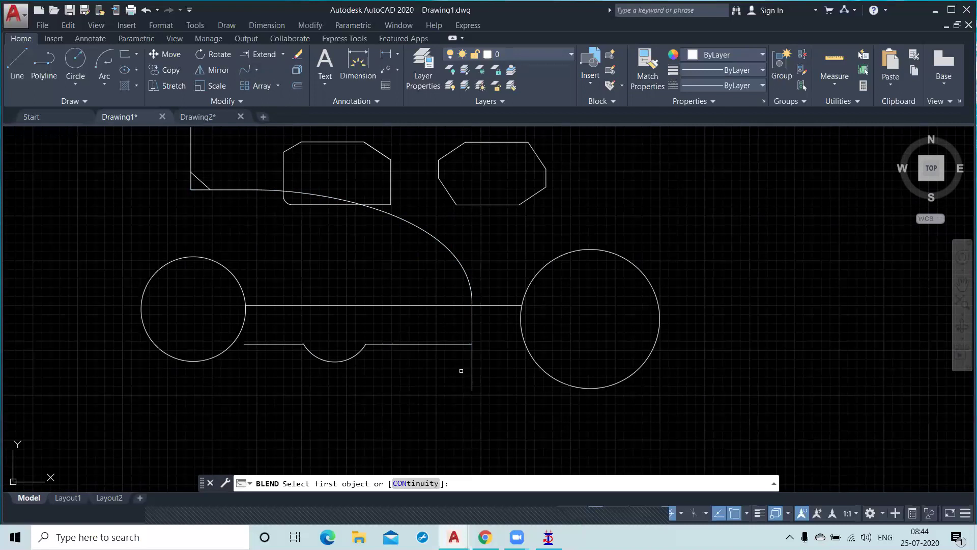
{"action": "left_click", "coordinate": [473, 381]}
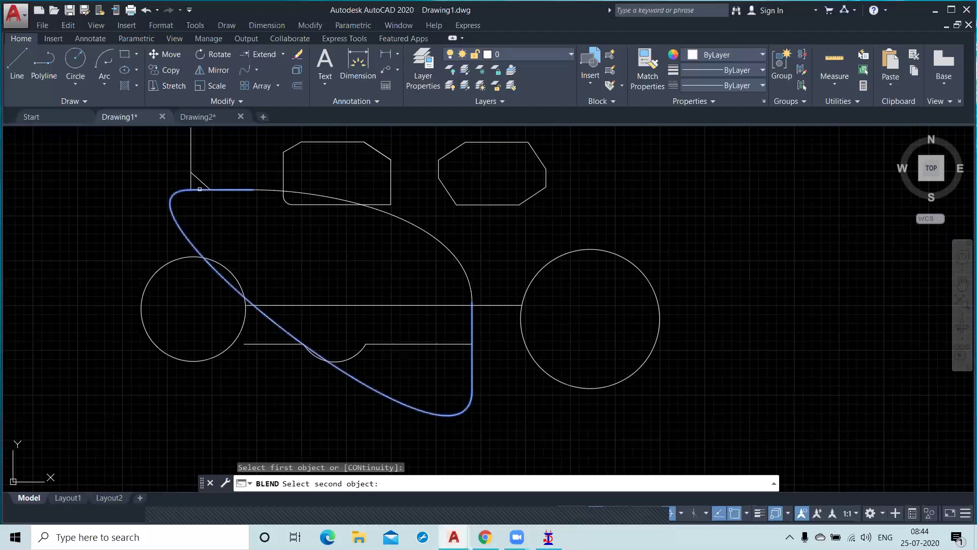
{"action": "left_click", "coordinate": [199, 189]}
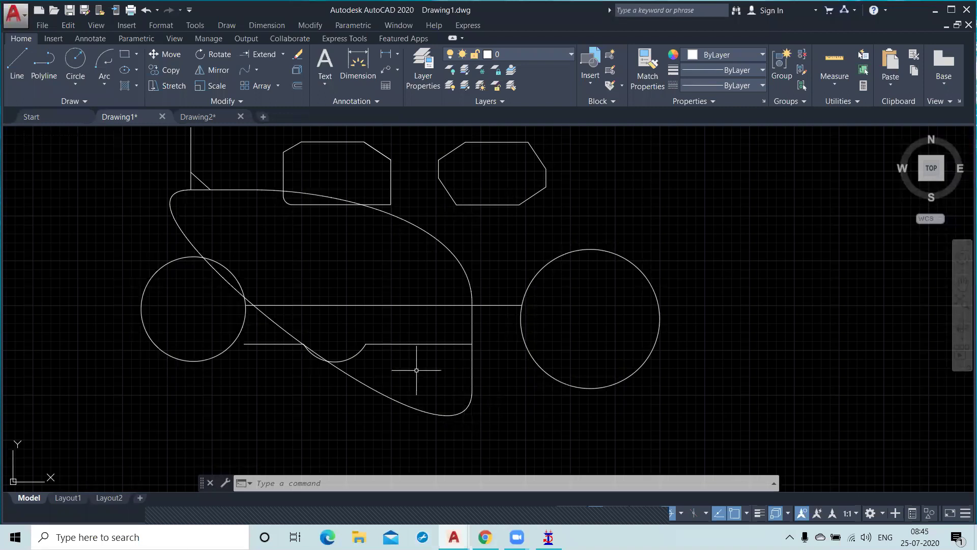
Step: Blend the vertical line's upper end with the right end of the arc between the lower horizontal lines
{"action": "left_click", "coordinate": [245, 70]}
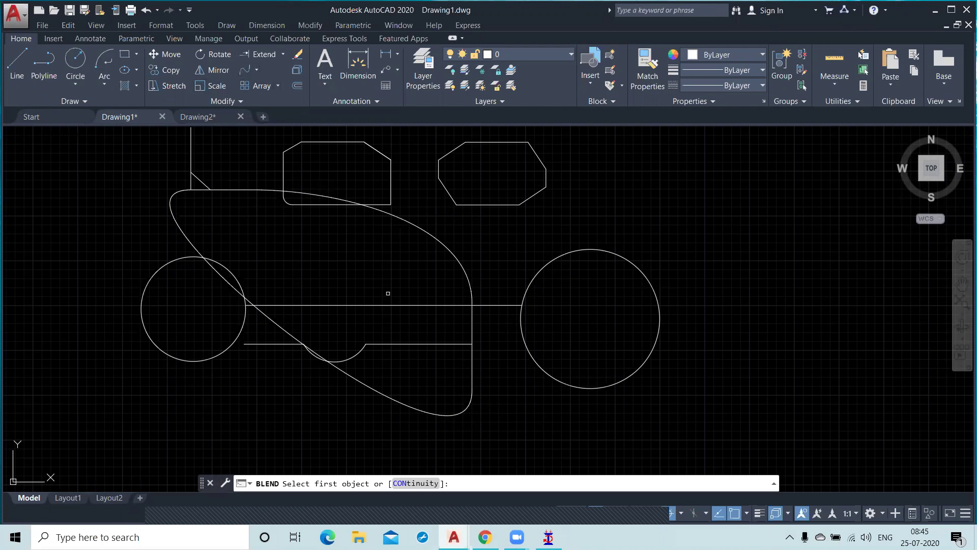
{"action": "left_click", "coordinate": [471, 322]}
{"action": "left_click", "coordinate": [368, 351]}
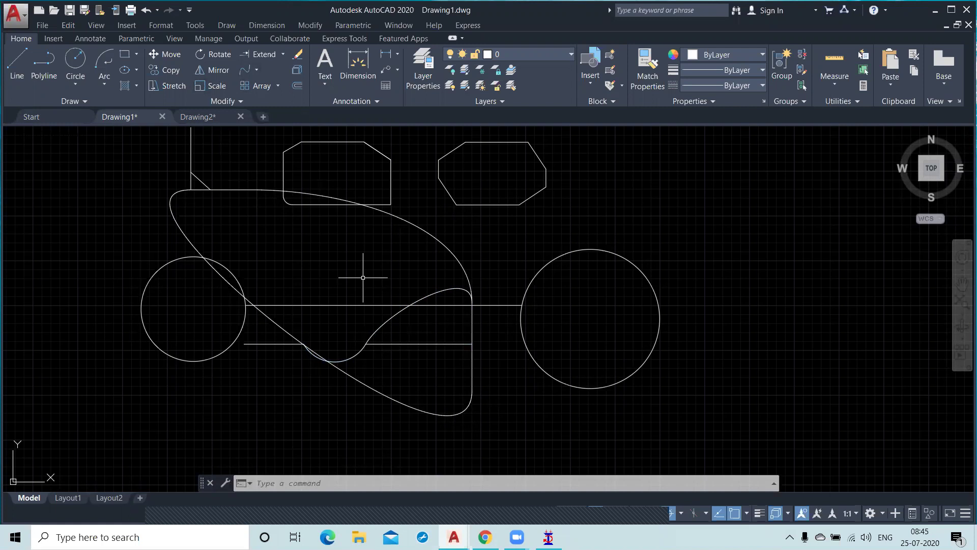
Step: Erase the large circle on the right, and the fully chamfered polyline rectangle
{"action": "scroll", "coordinate": [327, 306], "scroll_direction": "down", "scroll_amount": 2}
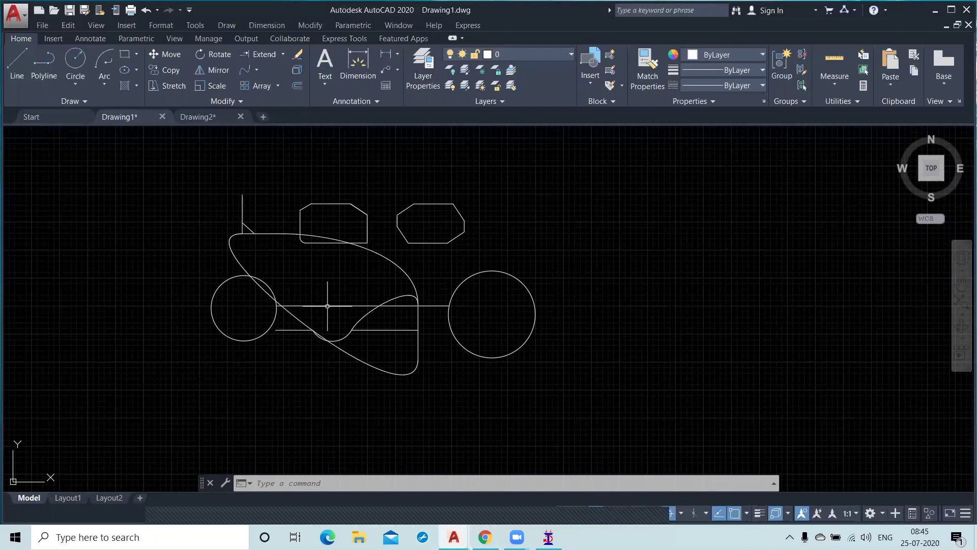
{"action": "left_click", "coordinate": [298, 56]}
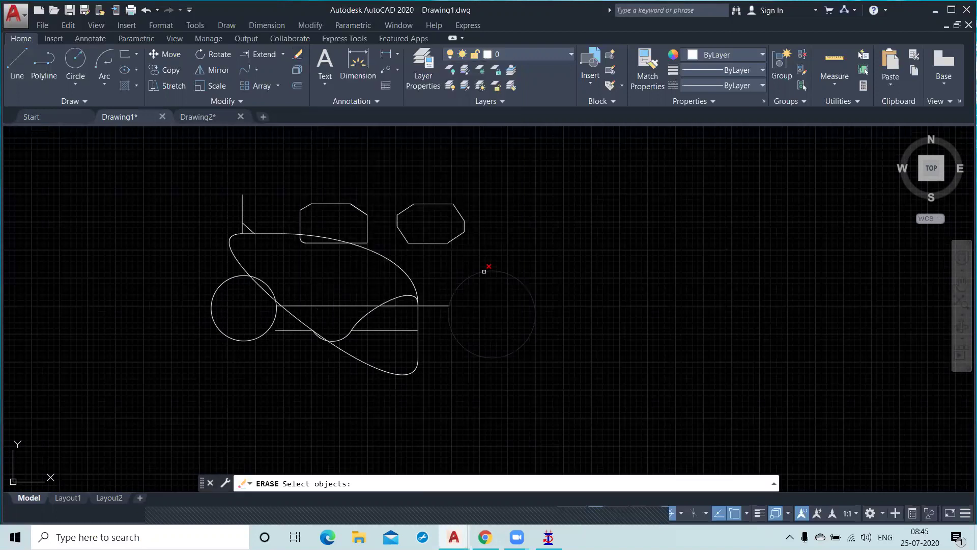
{"action": "left_click", "coordinate": [484, 272]}
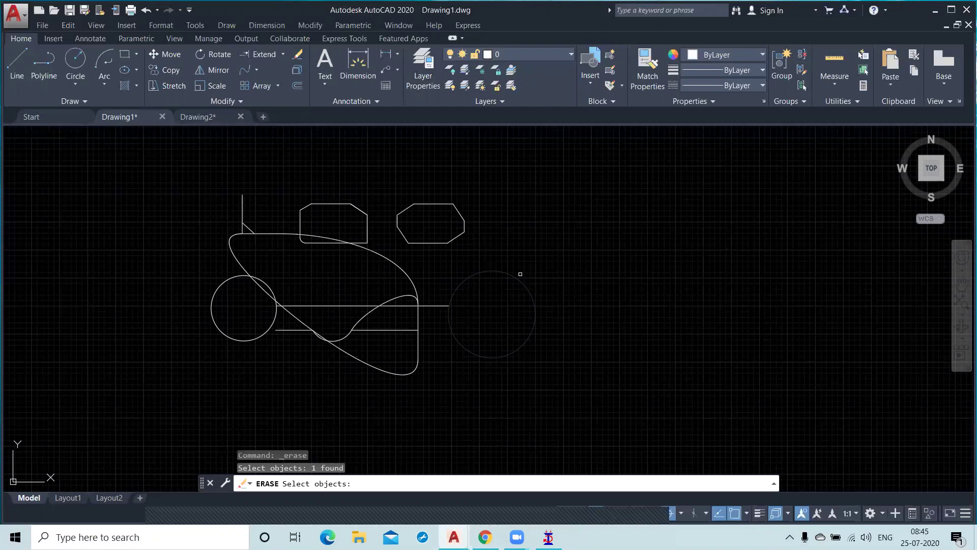
{"action": "key", "text": "Return"}
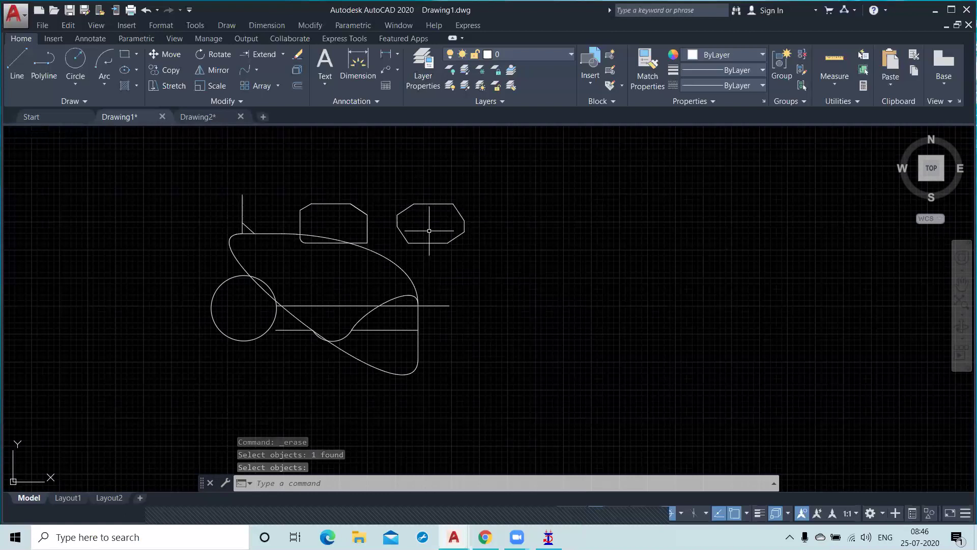
{"action": "left_click", "coordinate": [298, 55]}
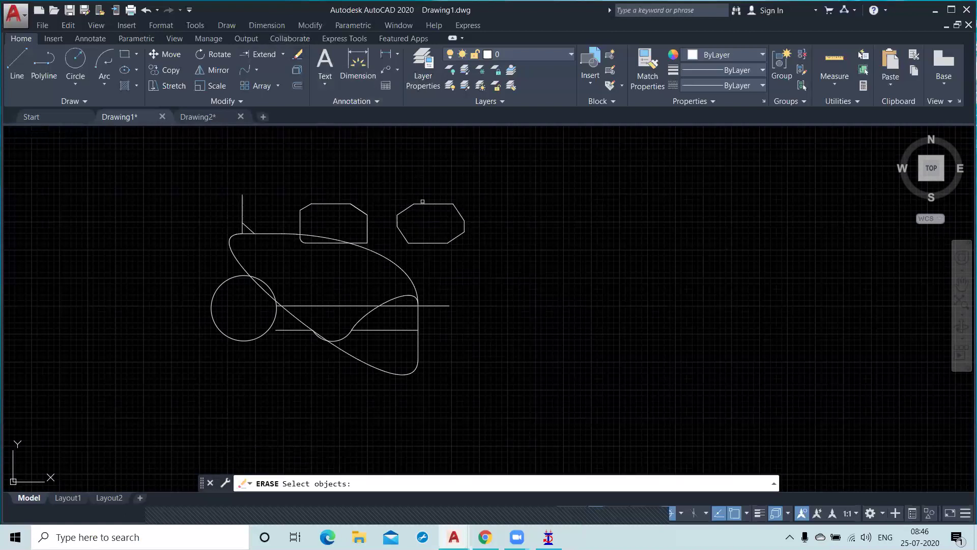
{"action": "left_click", "coordinate": [440, 206]}
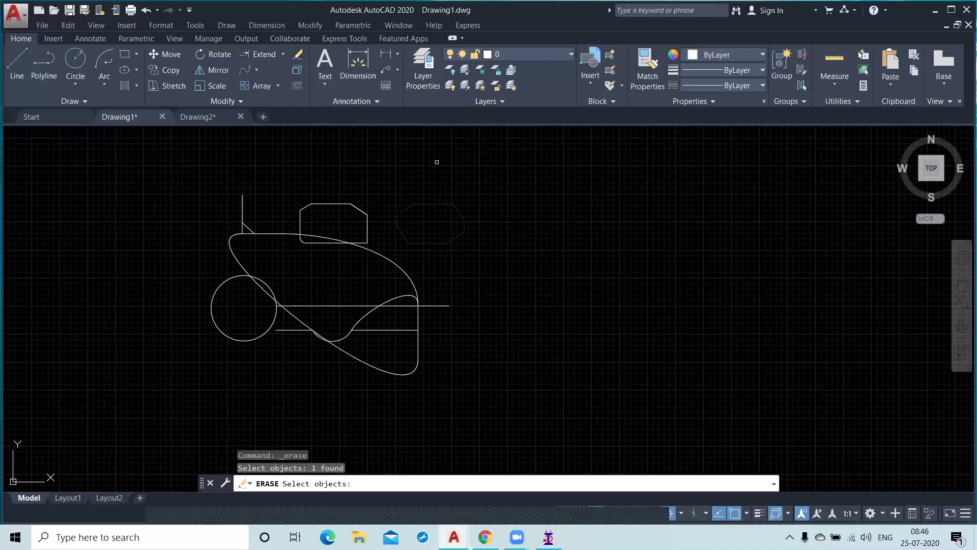
{"action": "key", "text": "Return"}
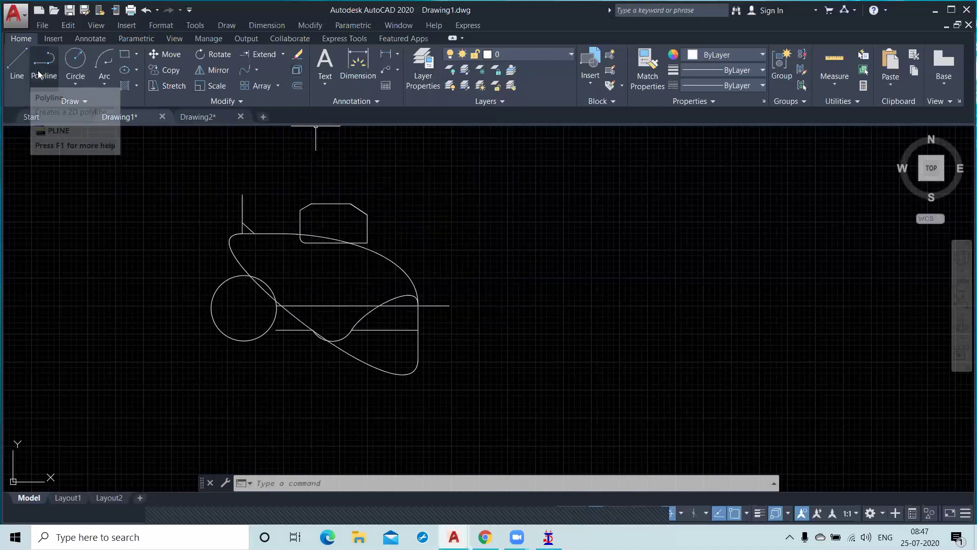
Step: Draw a large rectangle in the empty area to the right of the existing shapes
{"action": "left_click", "coordinate": [125, 55]}
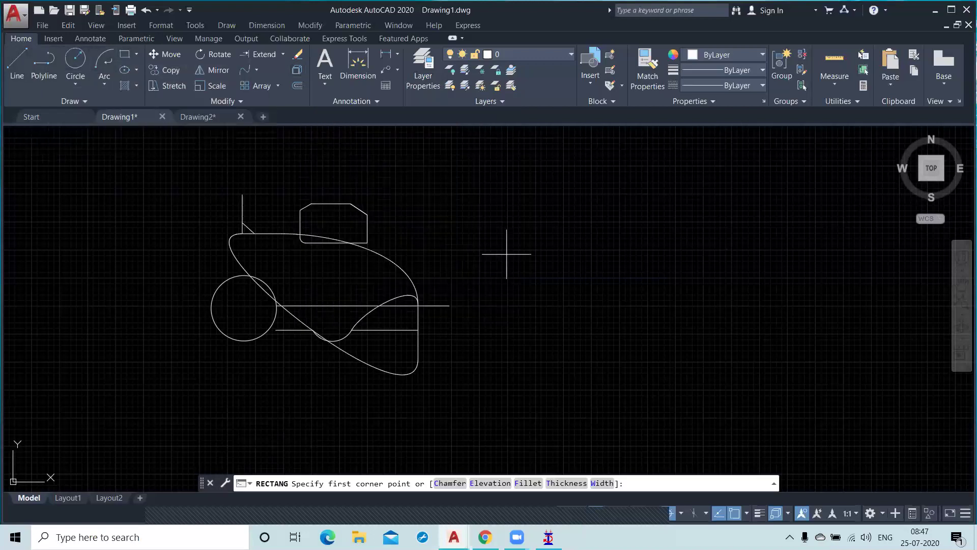
{"action": "left_click", "coordinate": [554, 204]}
{"action": "left_click", "coordinate": [771, 319]}
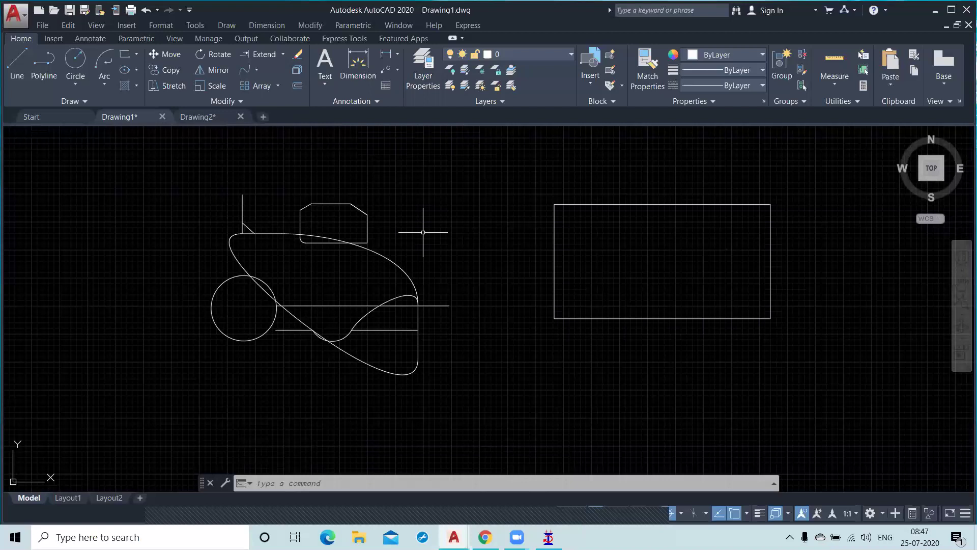
Step: Draw a rectangle from four separate lines in the empty area to the lower right of the large rectangle
{"action": "left_click", "coordinate": [24, 62]}
{"action": "middle_click_drag", "start_coordinate": [545, 366], "coordinate": [297, 330]}
{"action": "scroll", "coordinate": [297, 330], "scroll_direction": "down", "scroll_amount": 2}
{"action": "left_click", "coordinate": [531, 311]}
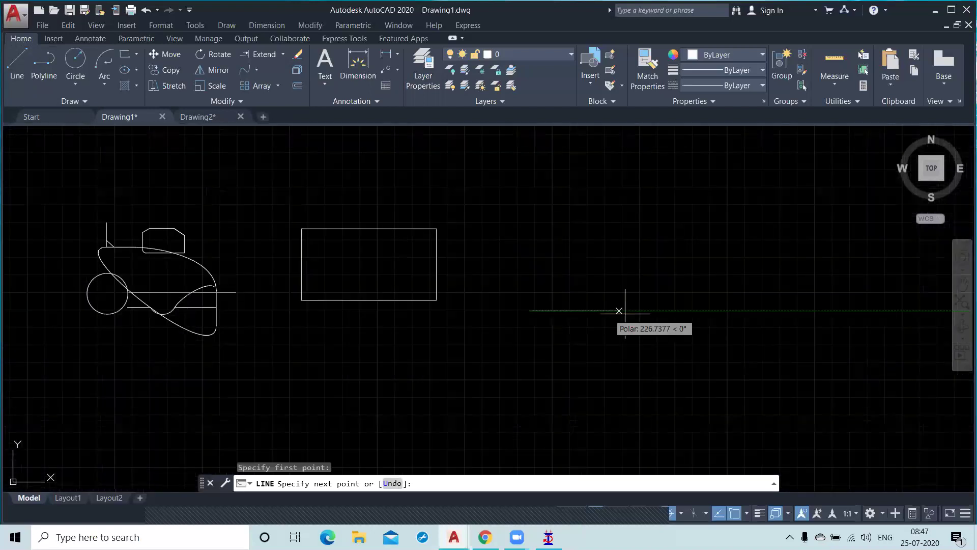
{"action": "left_click", "coordinate": [652, 311]}
{"action": "left_click", "coordinate": [652, 372]}
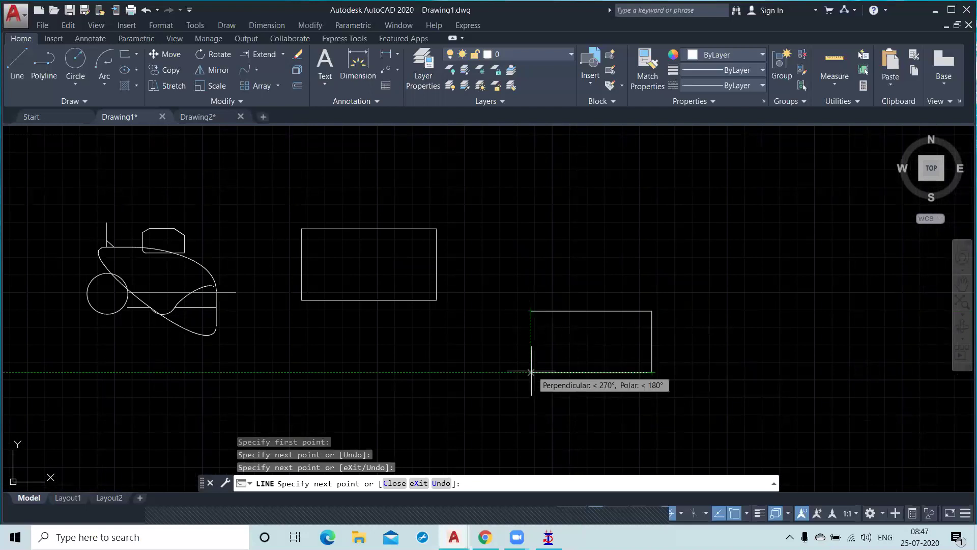
{"action": "left_click", "coordinate": [531, 372]}
{"action": "left_click", "coordinate": [531, 310]}
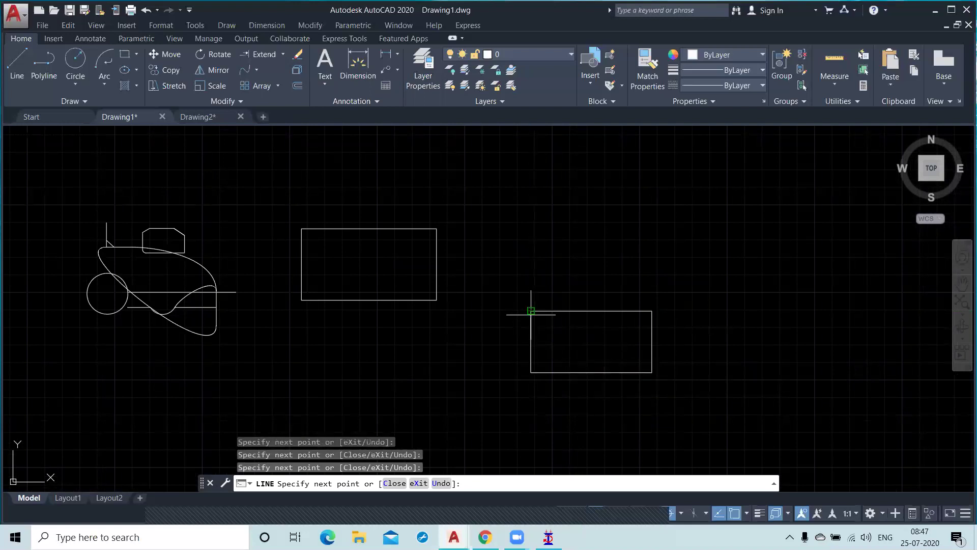
{"action": "key", "text": "Return"}
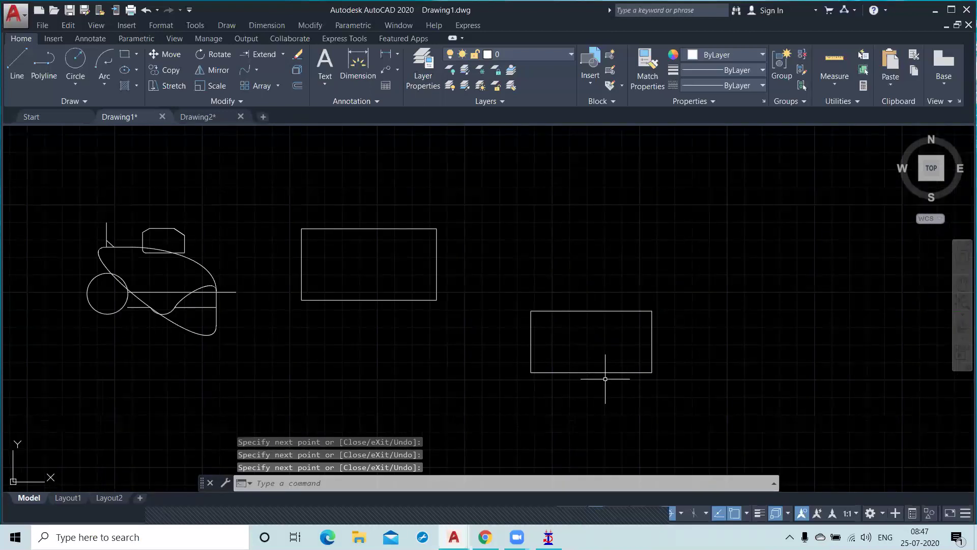
Step: Select the four sides of the line-drawn rectangle one by one to check whether they are separate objects, and clear the selection
{"action": "left_click", "coordinate": [594, 311]}
{"action": "left_click", "coordinate": [652, 339]}
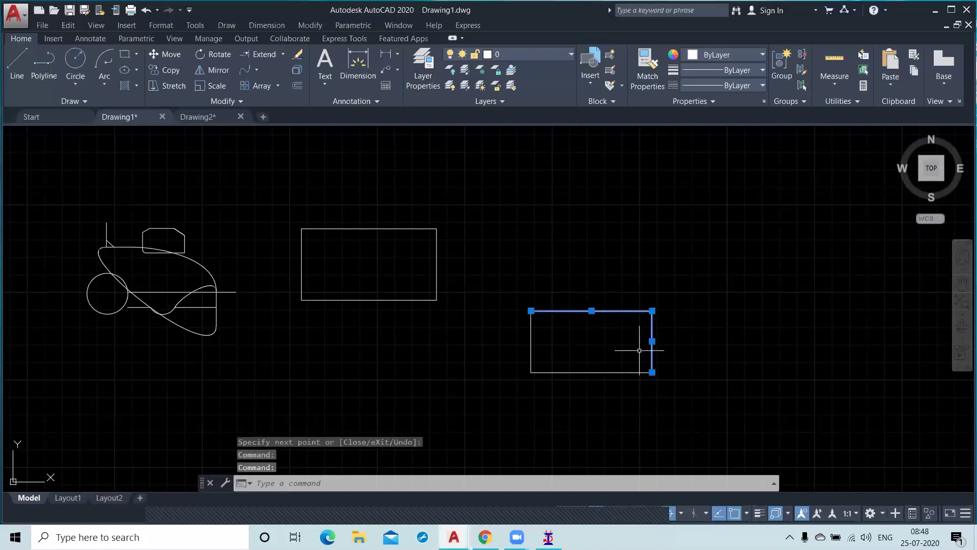
{"action": "left_click", "coordinate": [611, 372]}
{"action": "left_click", "coordinate": [530, 341]}
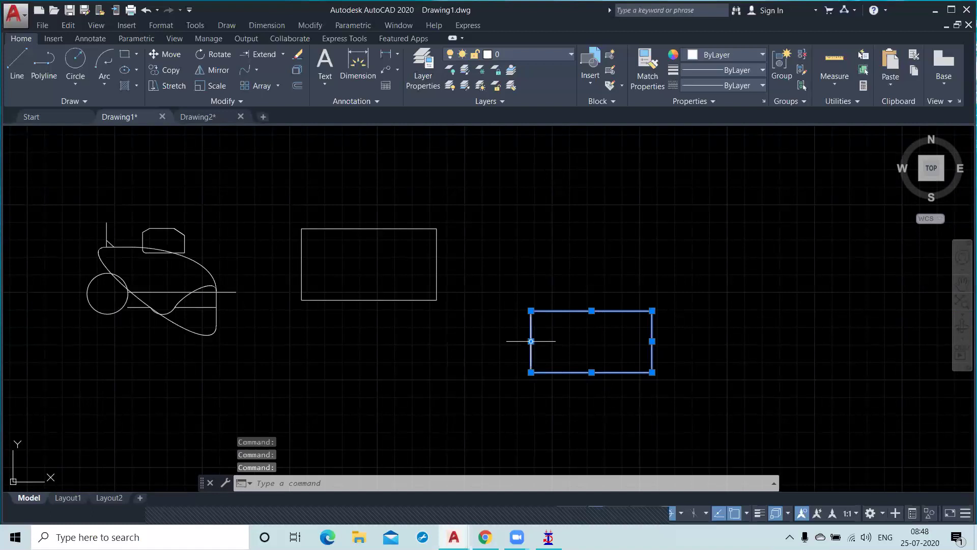
{"action": "key", "text": "Escape"}
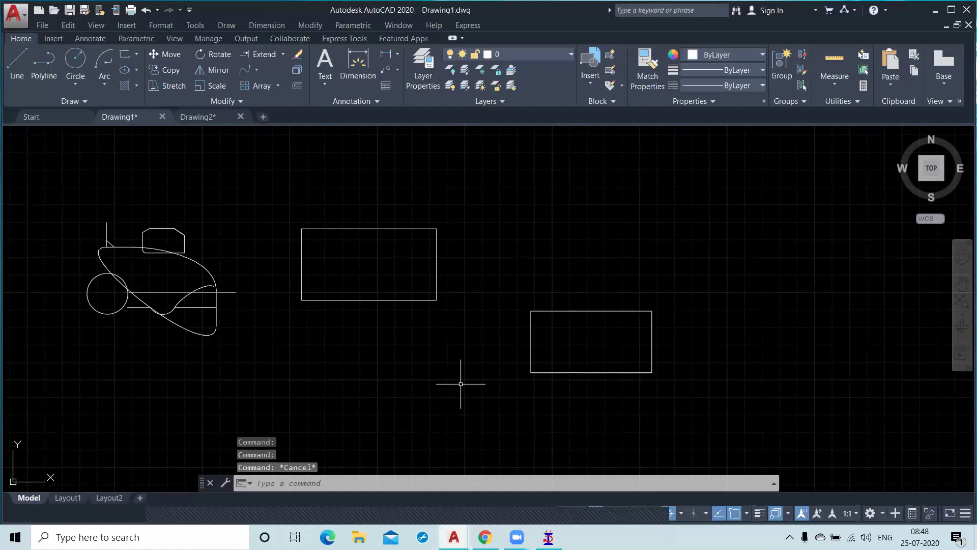
Step: Draw a closed rectangular polyline above the rectangle made of separate lines
{"action": "left_click", "coordinate": [43, 64]}
{"action": "left_click", "coordinate": [551, 190]}
{"action": "left_click", "coordinate": [676, 191]}
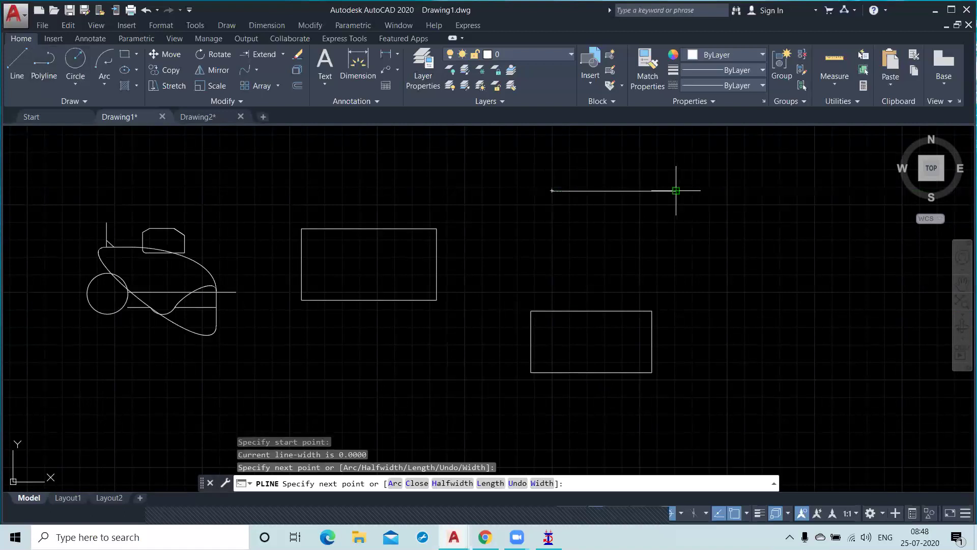
{"action": "left_click", "coordinate": [676, 265]}
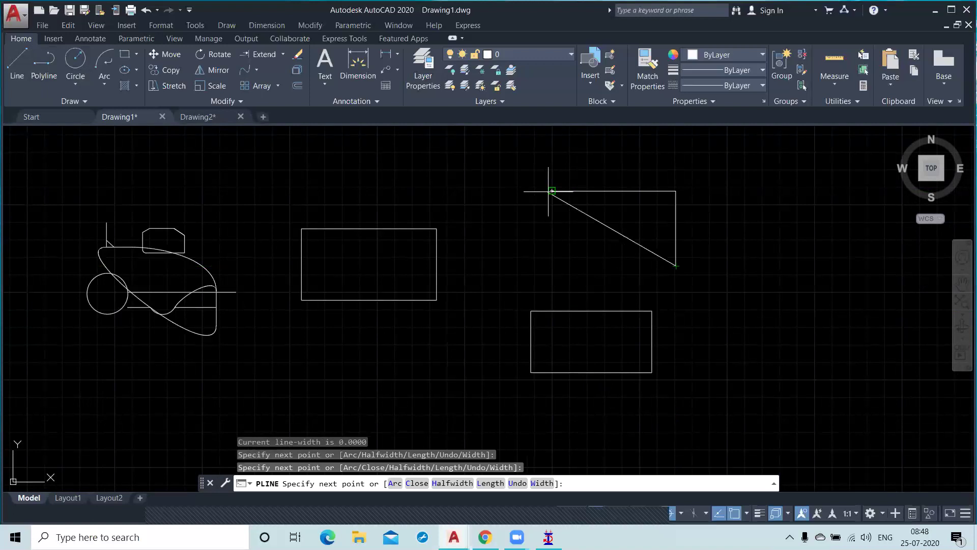
{"action": "left_click", "coordinate": [552, 266]}
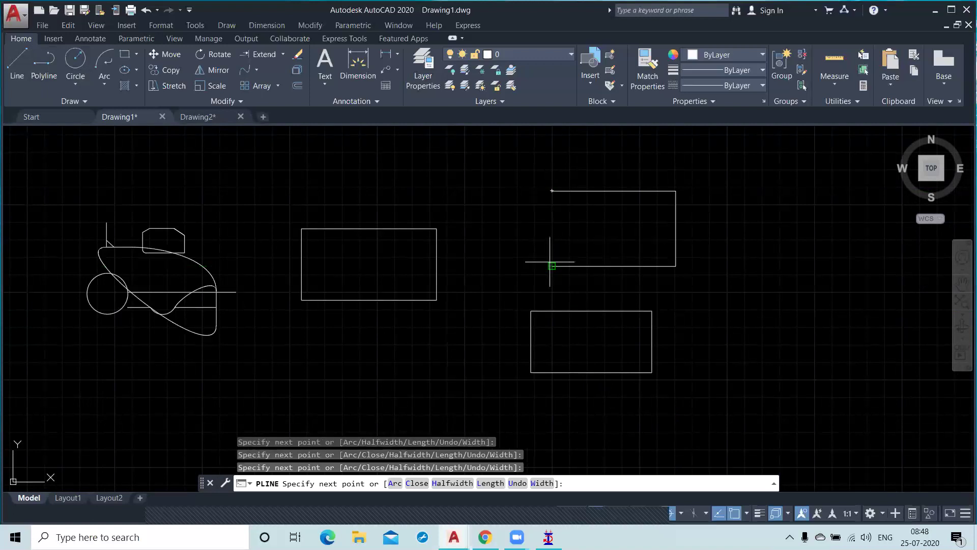
{"action": "left_click", "coordinate": [552, 190]}
{"action": "key", "text": "Return"}
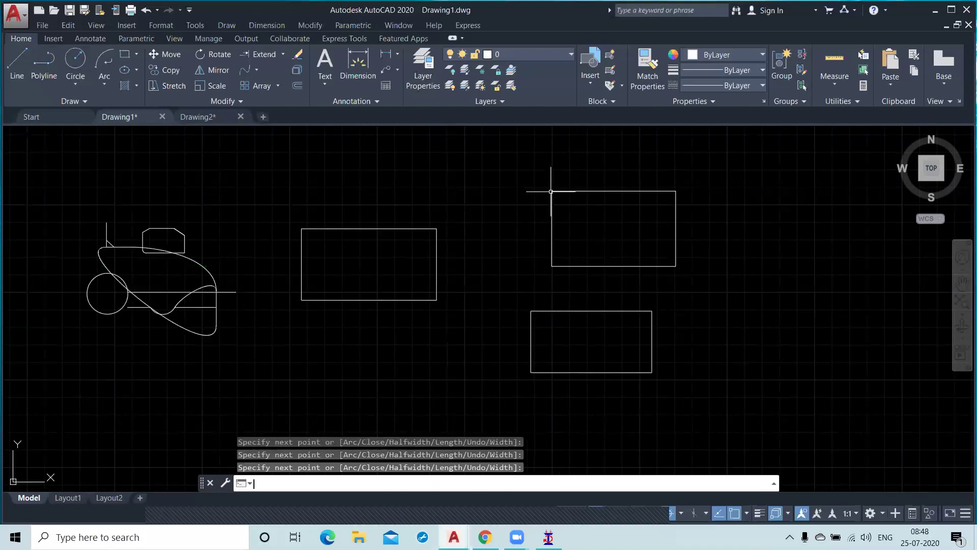
Step: Select the large rectangle and the polyline rectangle to check whether each is a single object, and clear the selection
{"action": "left_click", "coordinate": [408, 228]}
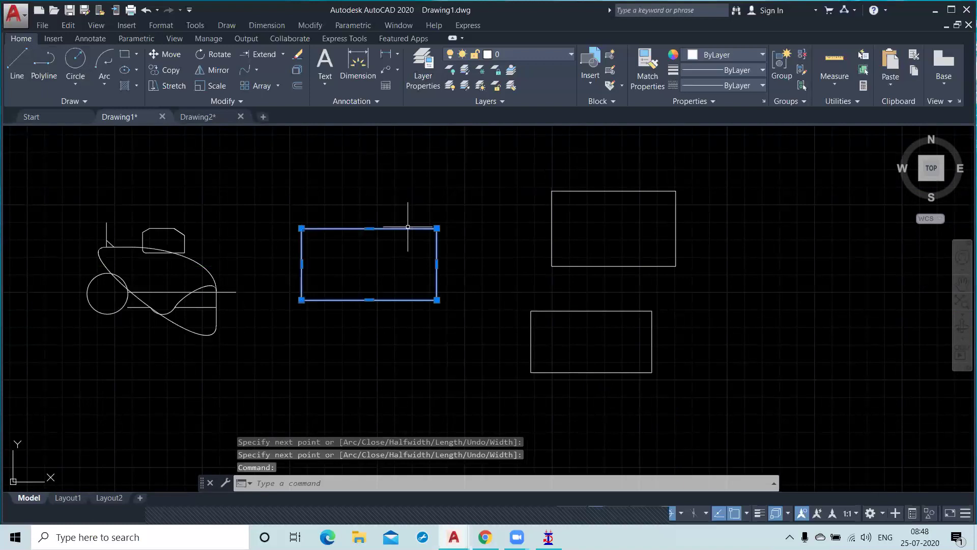
{"action": "left_click", "coordinate": [566, 190]}
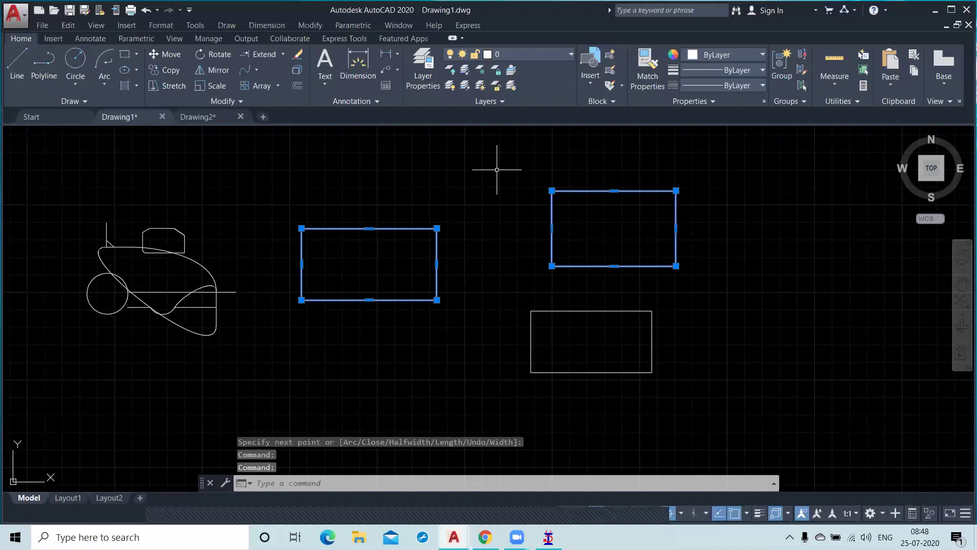
{"action": "key", "text": "Escape"}
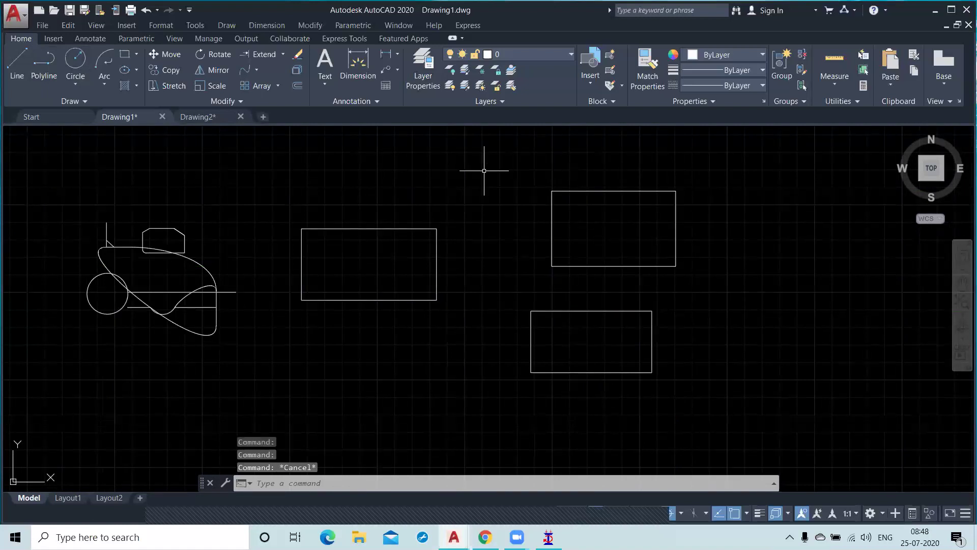
Step: Explode the large rectangle beside the curved shapes
{"action": "left_click", "coordinate": [297, 71]}
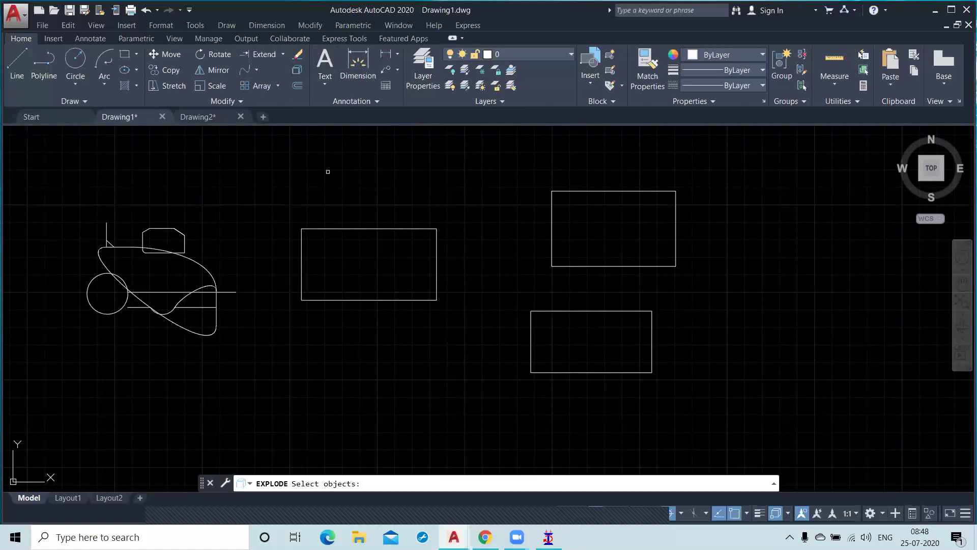
{"action": "left_click", "coordinate": [367, 230]}
{"action": "key", "text": "Return"}
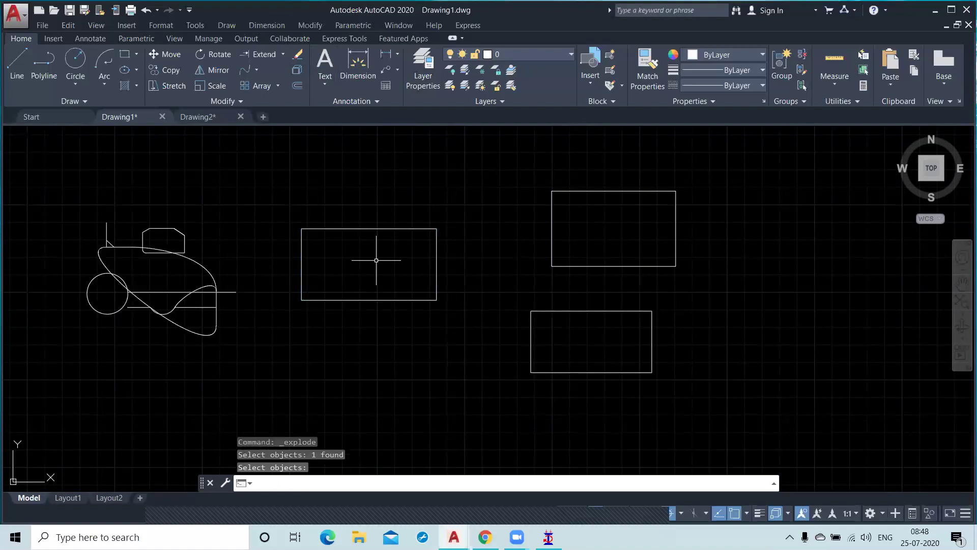
Step: Select each side of the exploded large rectangle to check that the sides are separate, and clear the selection
{"action": "left_click", "coordinate": [387, 229]}
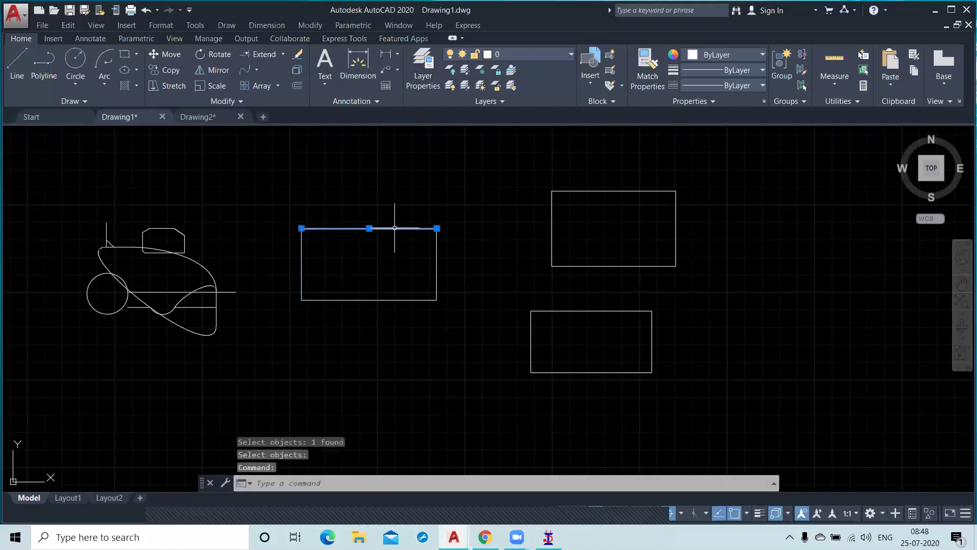
{"action": "left_click", "coordinate": [435, 257]}
{"action": "left_click", "coordinate": [396, 299]}
{"action": "left_click", "coordinate": [303, 271]}
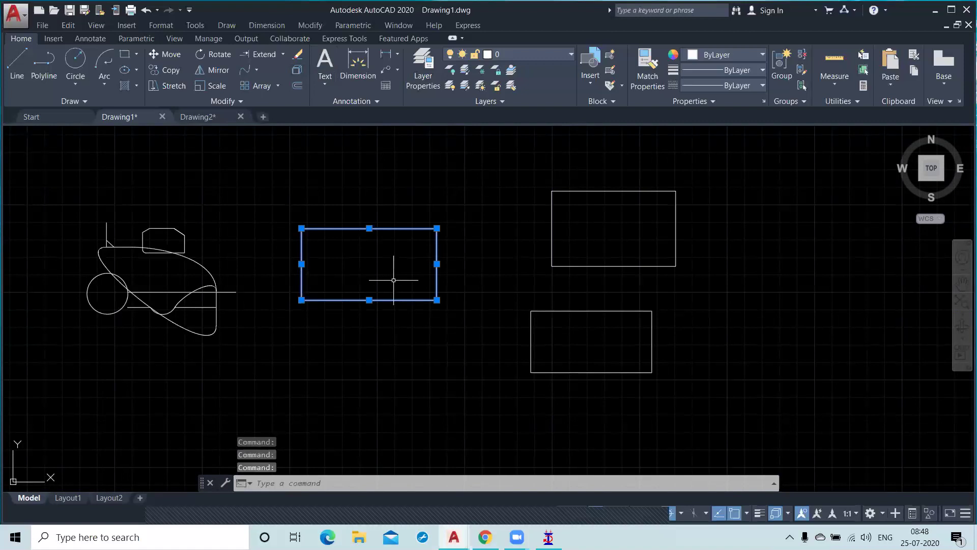
{"action": "key", "text": "Escape"}
Step: Explode the polyline rectangle above the line-drawn one
{"action": "left_click", "coordinate": [297, 70]}
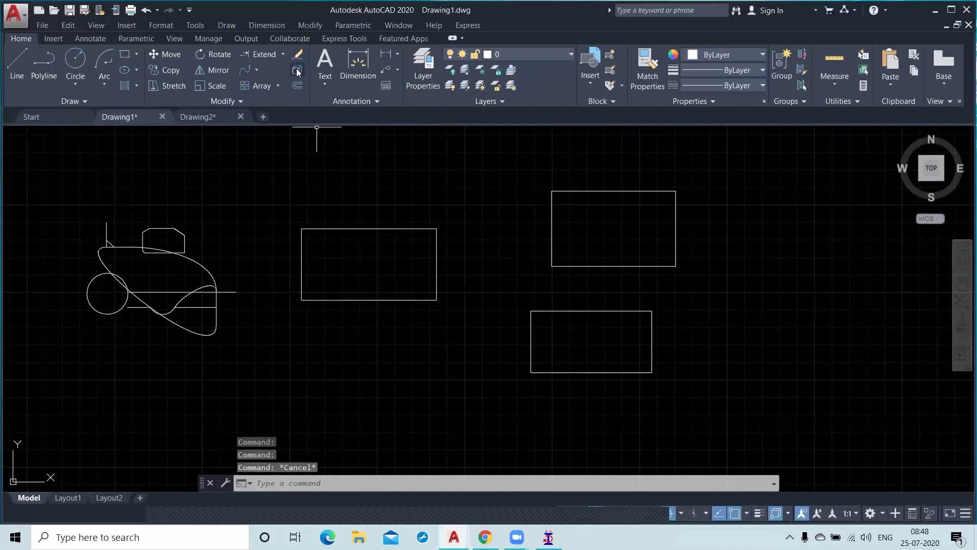
{"action": "left_click", "coordinate": [578, 191]}
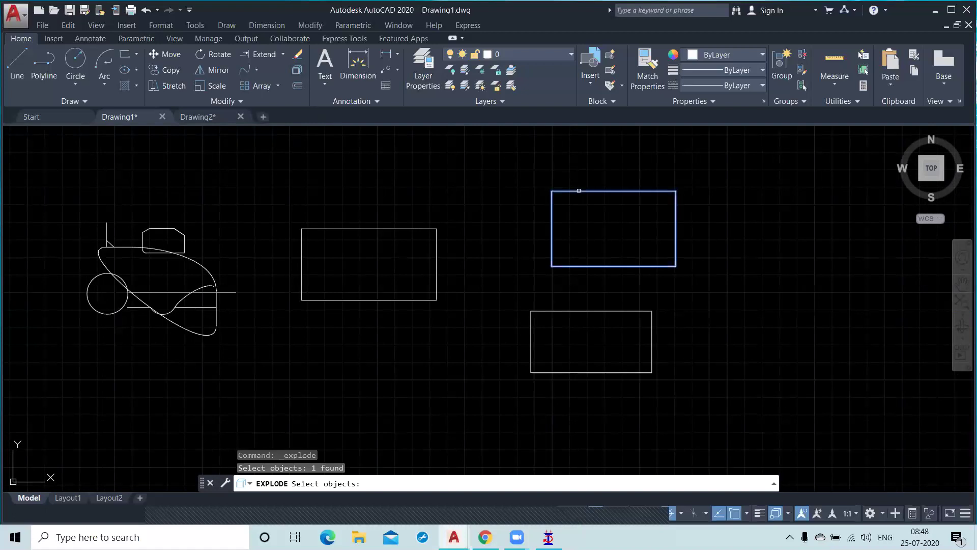
{"action": "key", "text": "Return"}
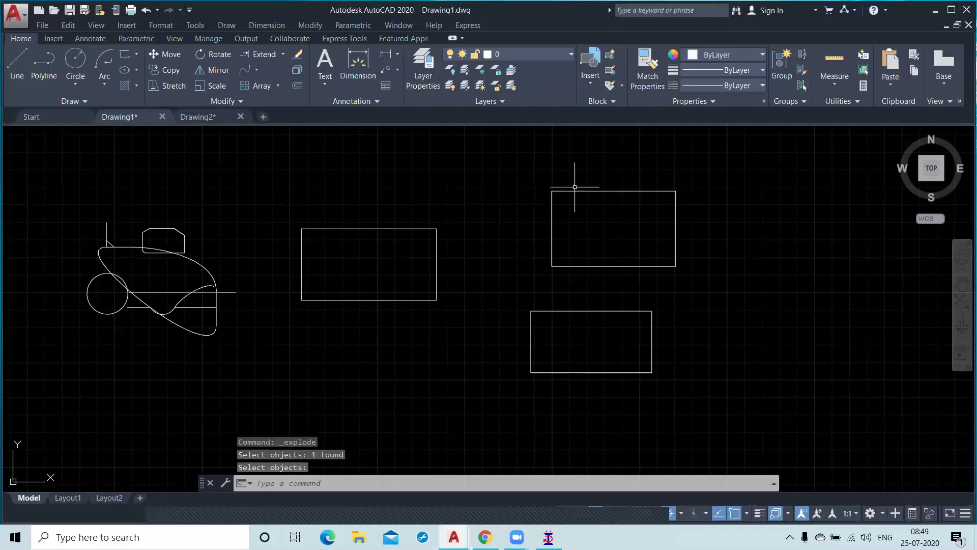
Step: Select each side of the exploded polyline rectangle to check that the sides are separate, and clear the selection
{"action": "left_click", "coordinate": [573, 190]}
{"action": "left_click", "coordinate": [552, 219]}
{"action": "left_click", "coordinate": [606, 265]}
{"action": "left_click", "coordinate": [676, 224]}
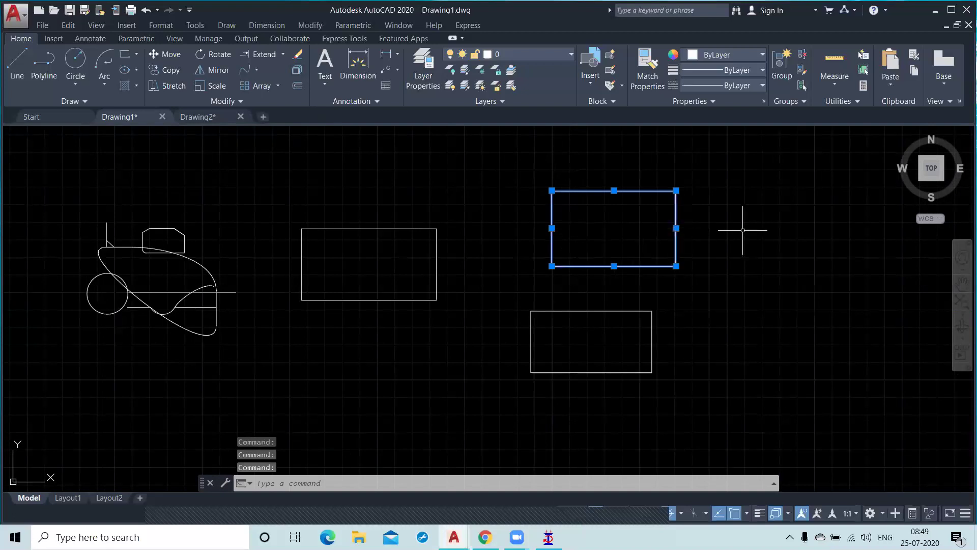
{"action": "key", "text": "Escape"}
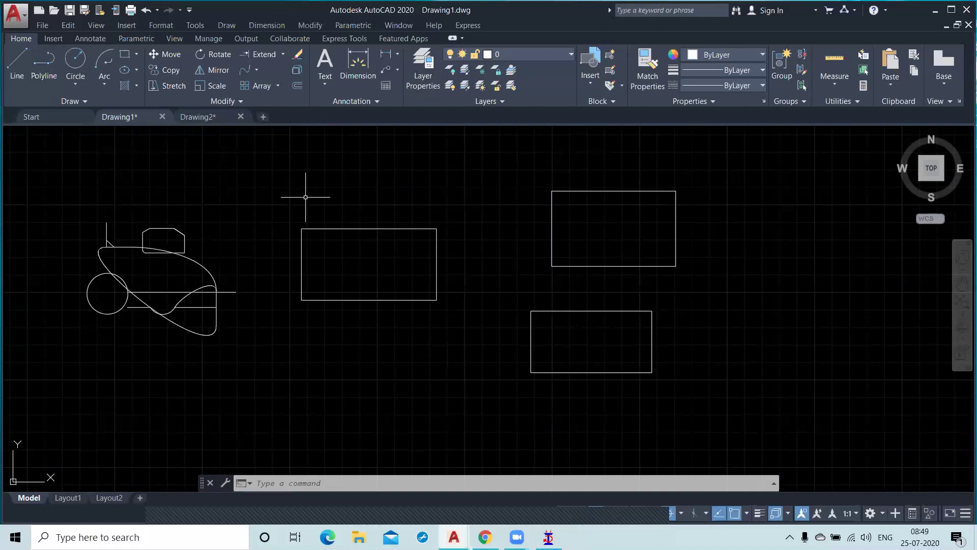
Step: Offset the upper side of the exploded polyline rectangle outward by a distance of 20
{"action": "scroll", "coordinate": [306, 197], "scroll_direction": "down", "scroll_amount": 2}
{"action": "middle_click_drag", "start_coordinate": [358, 261], "coordinate": [245, 299]}
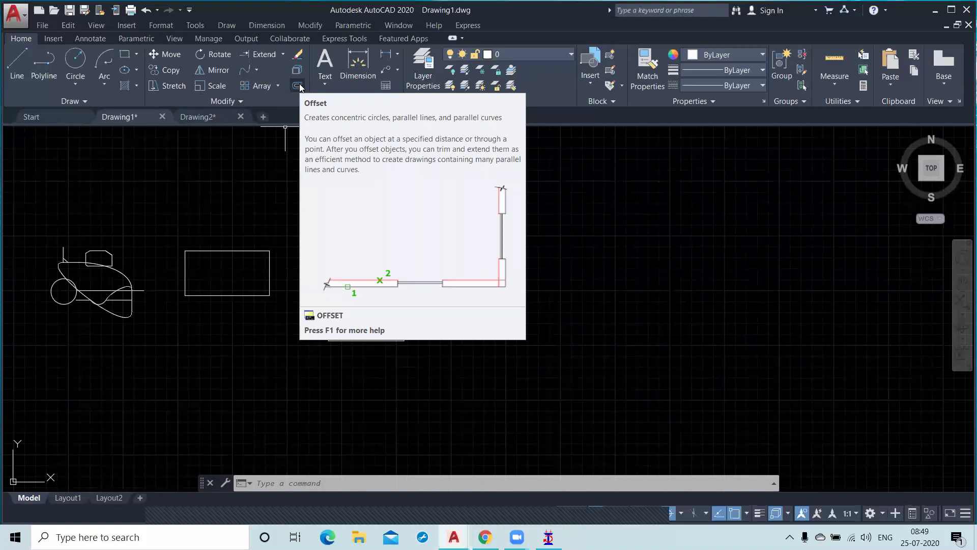
{"action": "left_click", "coordinate": [298, 86]}
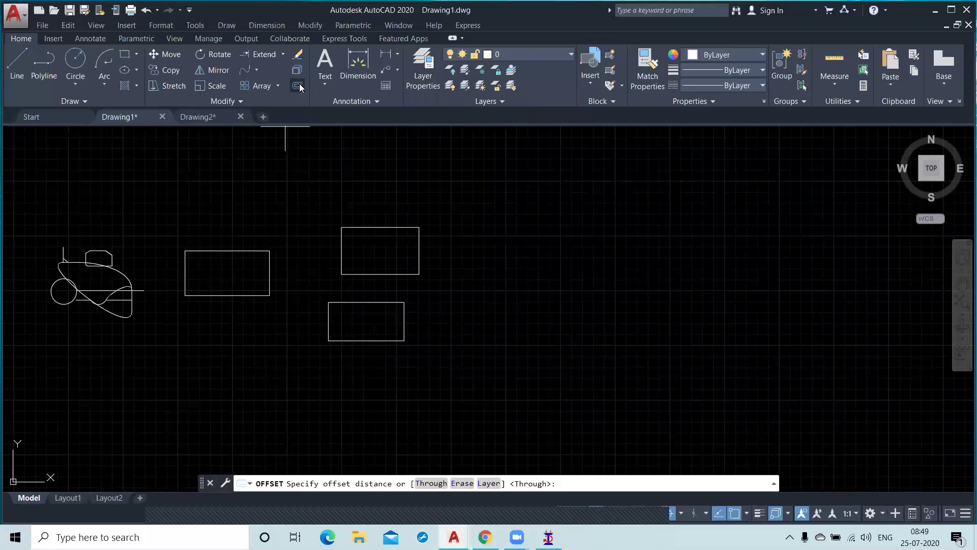
{"action": "scroll", "coordinate": [340, 226], "scroll_direction": "up", "scroll_amount": 4}
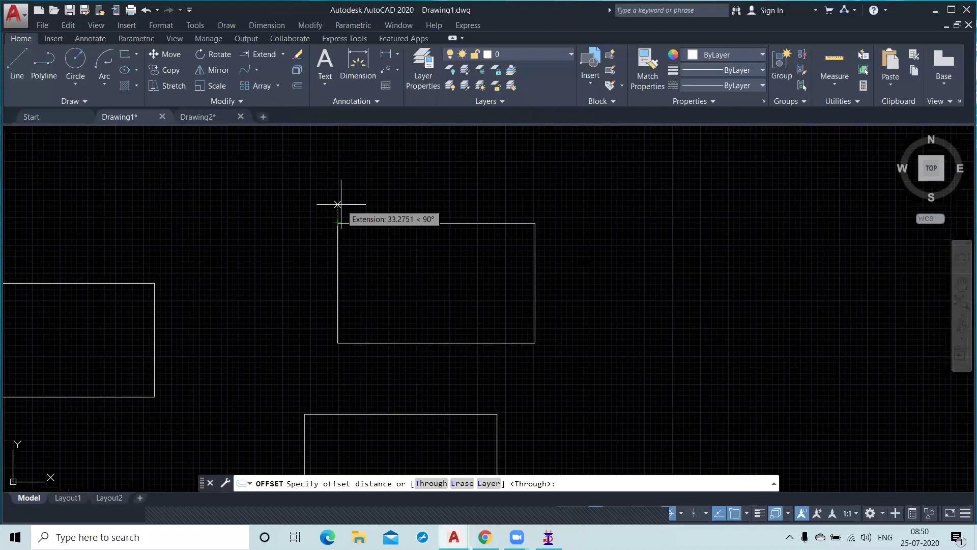
{"action": "type", "text": "2"}
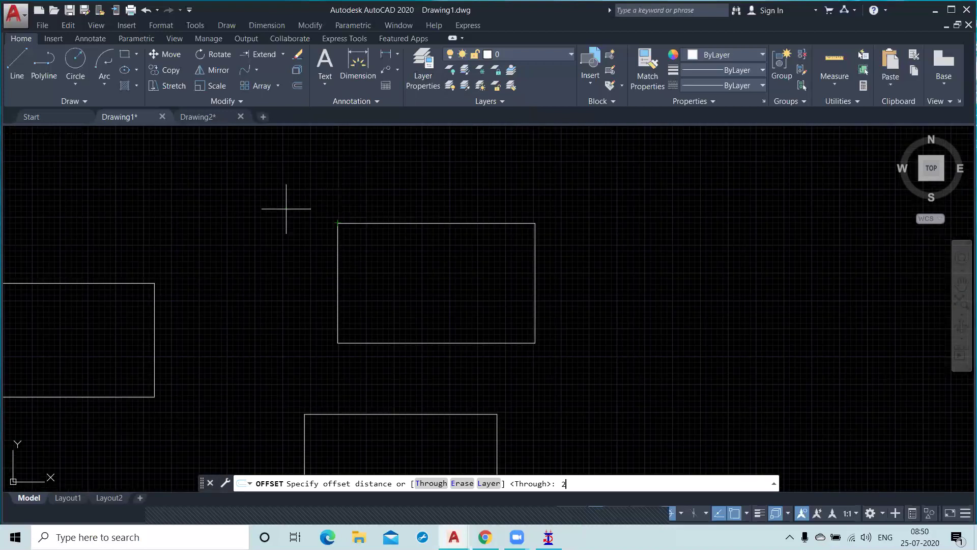
{"action": "type", "text": "0"}
{"action": "key", "text": "Return"}
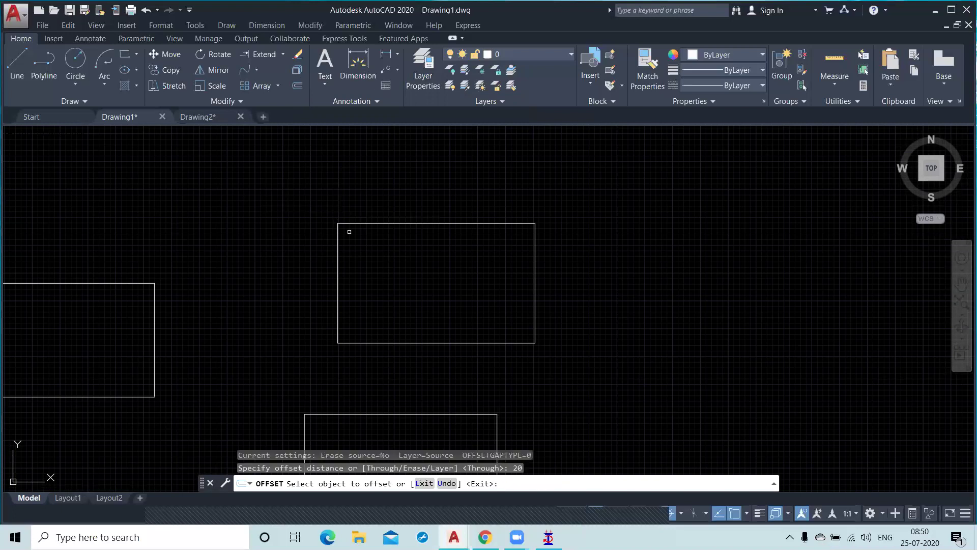
{"action": "scroll", "coordinate": [362, 236], "scroll_direction": "down", "scroll_amount": 2}
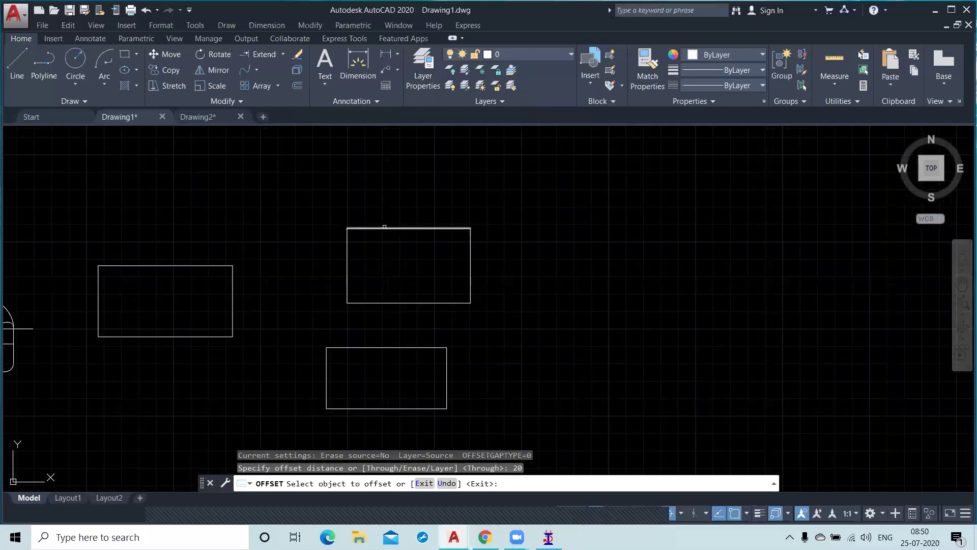
{"action": "left_click", "coordinate": [384, 226]}
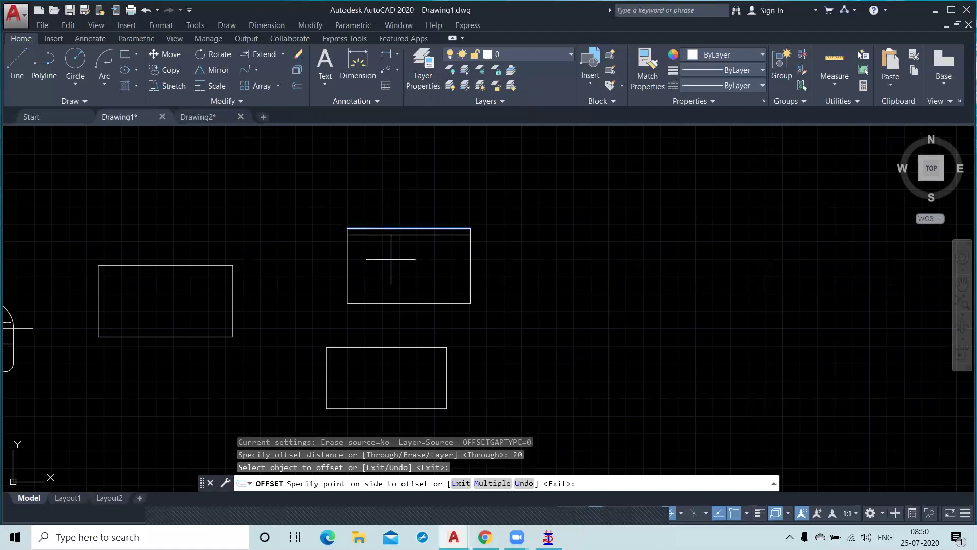
{"action": "left_click", "coordinate": [413, 196]}
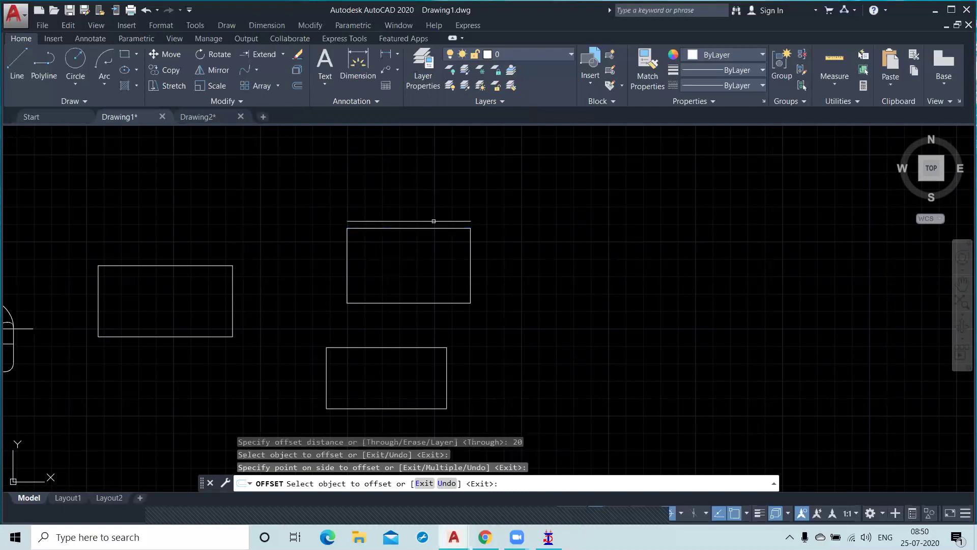
Step: Offset the right, lower and left sides of the same rectangle outward by the same distance, and end the Offset command
{"action": "left_click", "coordinate": [468, 262]}
{"action": "left_click", "coordinate": [495, 264]}
{"action": "left_click", "coordinate": [448, 303]}
{"action": "left_click", "coordinate": [445, 318]}
{"action": "left_click", "coordinate": [350, 263]}
{"action": "left_click", "coordinate": [294, 252]}
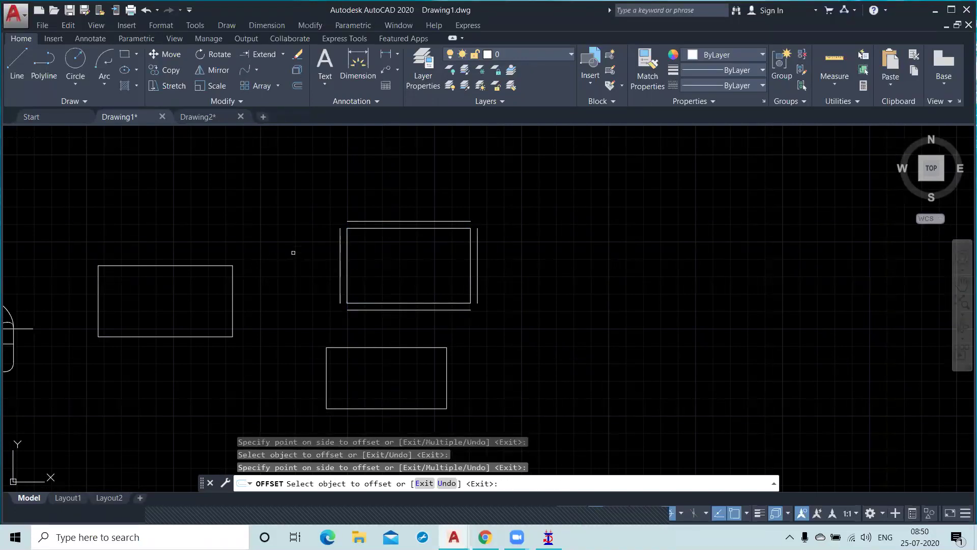
{"action": "right_click", "coordinate": [285, 232]}
{"action": "left_click", "coordinate": [288, 235]}
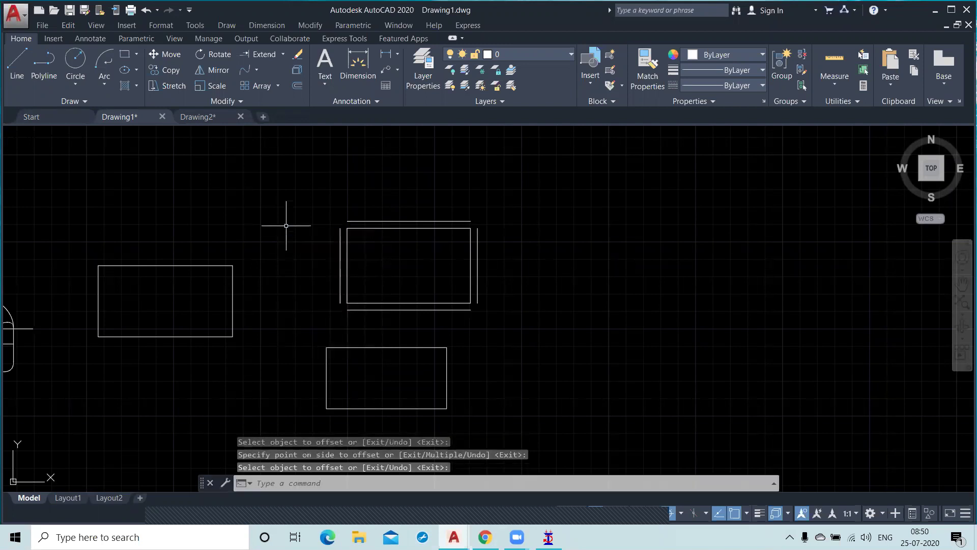
Step: Offset the upper side of the leftmost rectangle outward by a distance of 25
{"action": "type", "text": "o"}
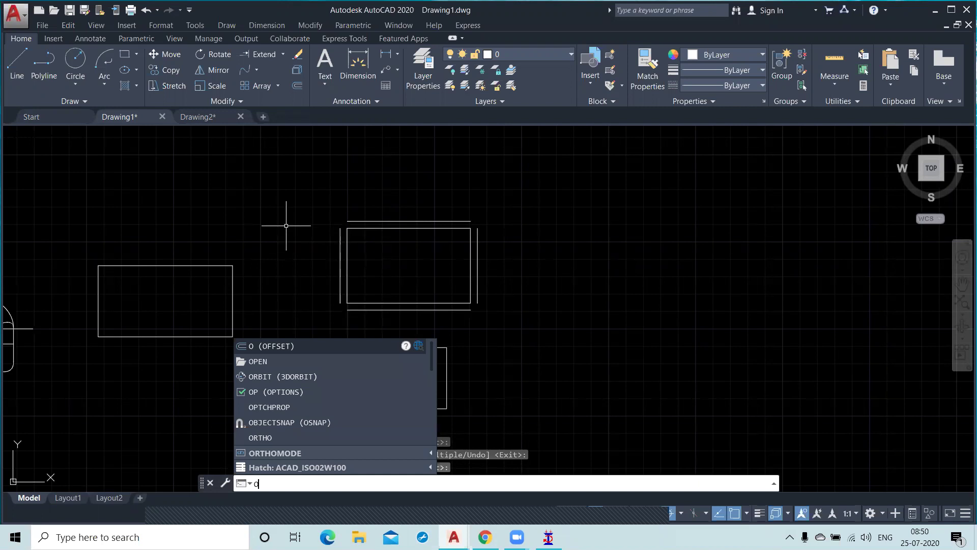
{"action": "key", "text": "Return"}
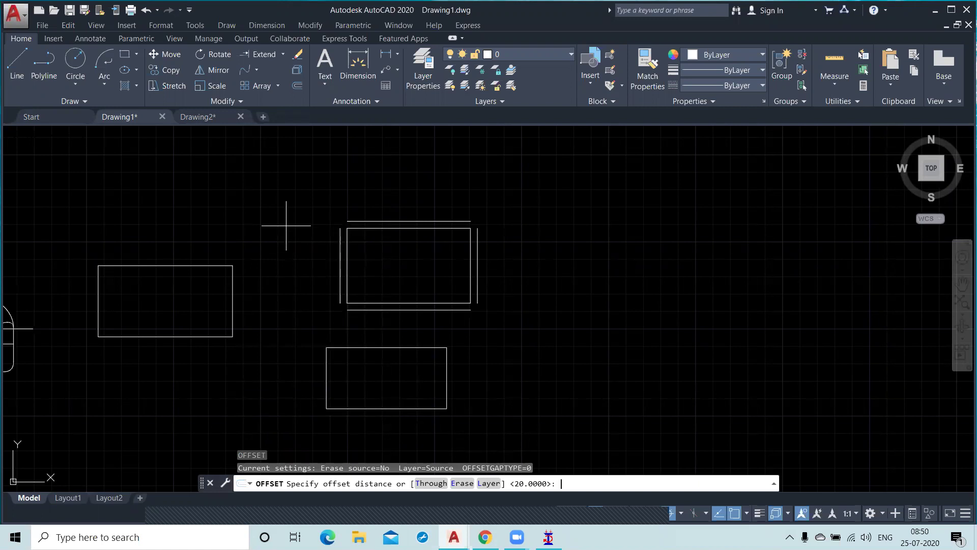
{"action": "type", "text": "25"}
{"action": "key", "text": "Return"}
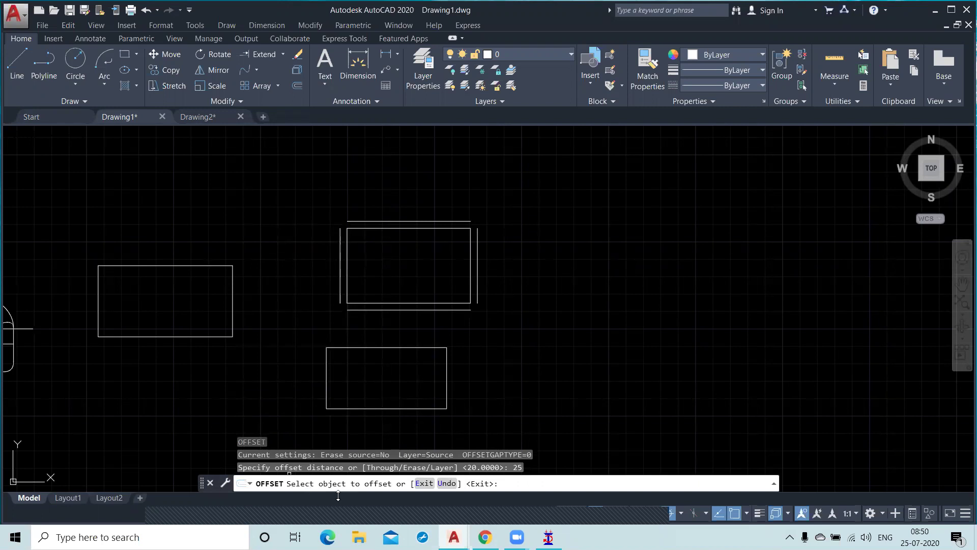
{"action": "left_click", "coordinate": [186, 265]}
{"action": "left_click", "coordinate": [184, 220]}
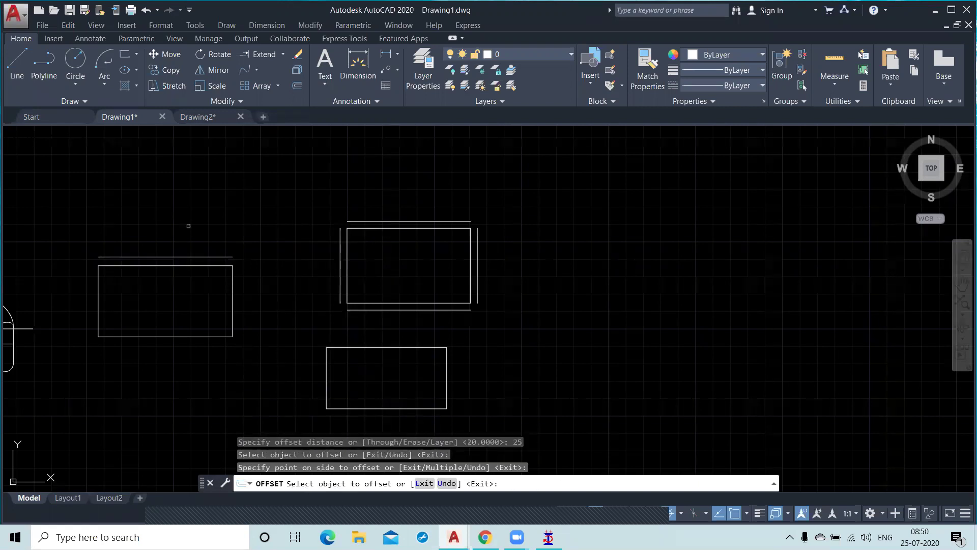
Step: Offset the right, lower and left sides of the leftmost rectangle outward by the same 25 distance, and end the Offset command
{"action": "left_click", "coordinate": [233, 303]}
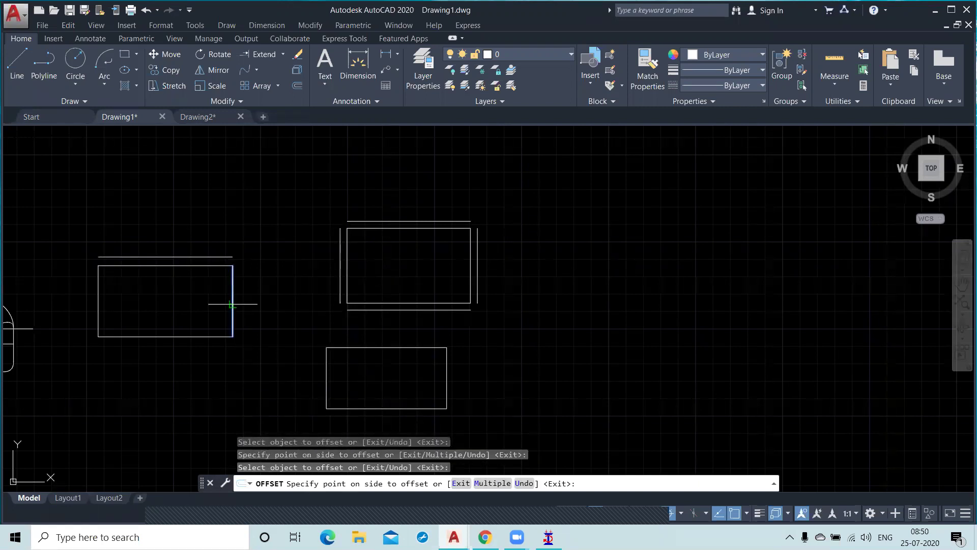
{"action": "left_click", "coordinate": [269, 295]}
{"action": "left_click", "coordinate": [215, 337]}
{"action": "left_click", "coordinate": [207, 382]}
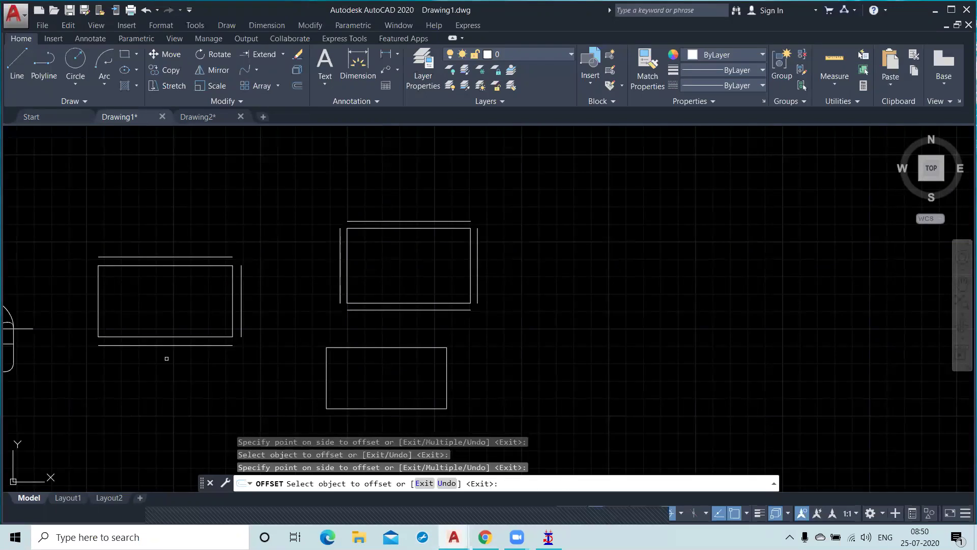
{"action": "left_click", "coordinate": [99, 300]}
{"action": "left_click", "coordinate": [30, 287]}
{"action": "right_click", "coordinate": [178, 176]}
{"action": "left_click", "coordinate": [203, 194]}
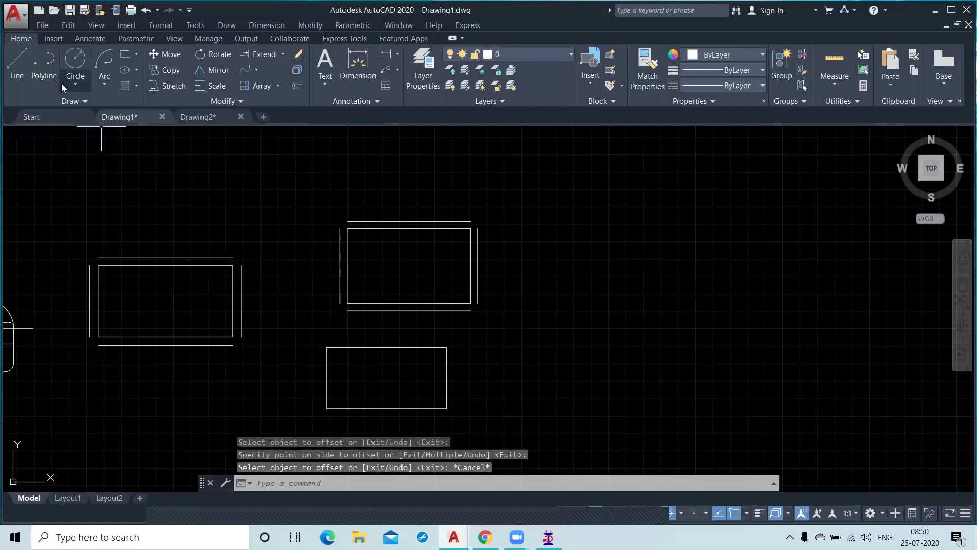
Step: Draw a large circle by centre and radius in the empty area to the right of the rectangles
{"action": "left_click", "coordinate": [75, 61]}
{"action": "left_click", "coordinate": [703, 295]}
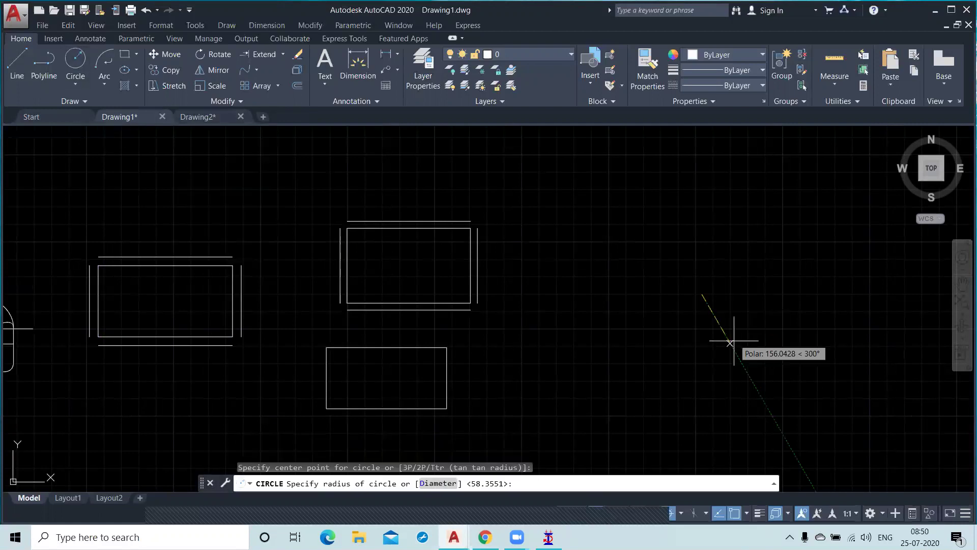
{"action": "left_click", "coordinate": [747, 380]}
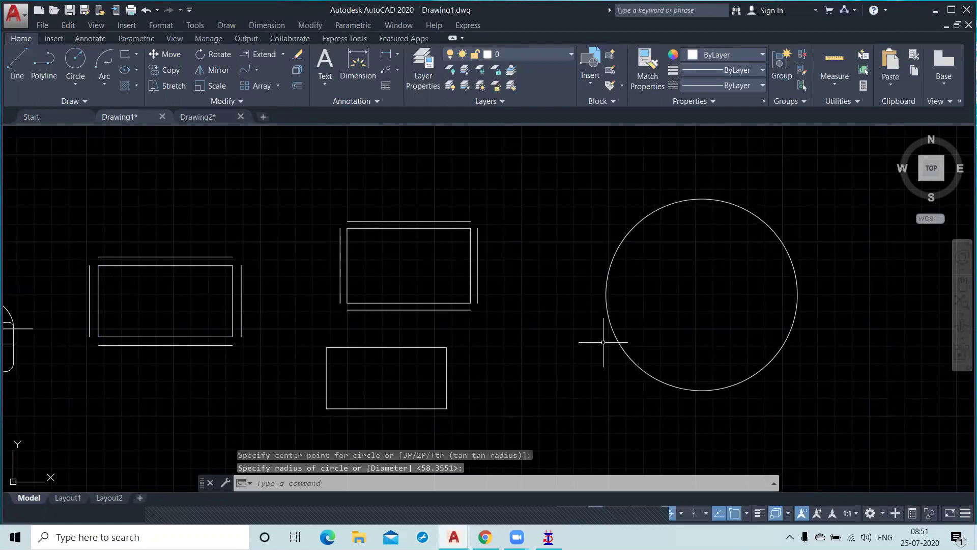
Step: Offset the circle at a distance of 25, making three successive copies inward and one copy outward
{"action": "type", "text": "o"}
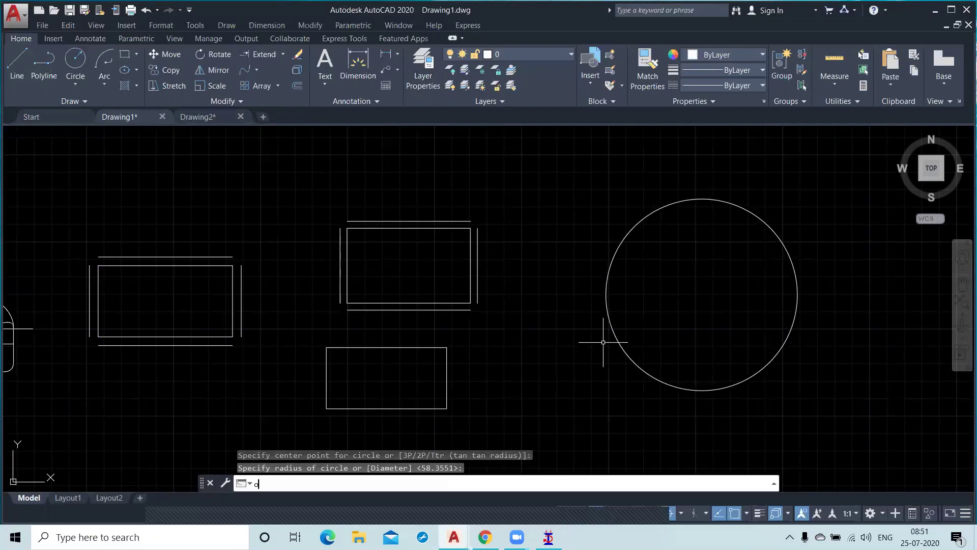
{"action": "key", "text": "Return"}
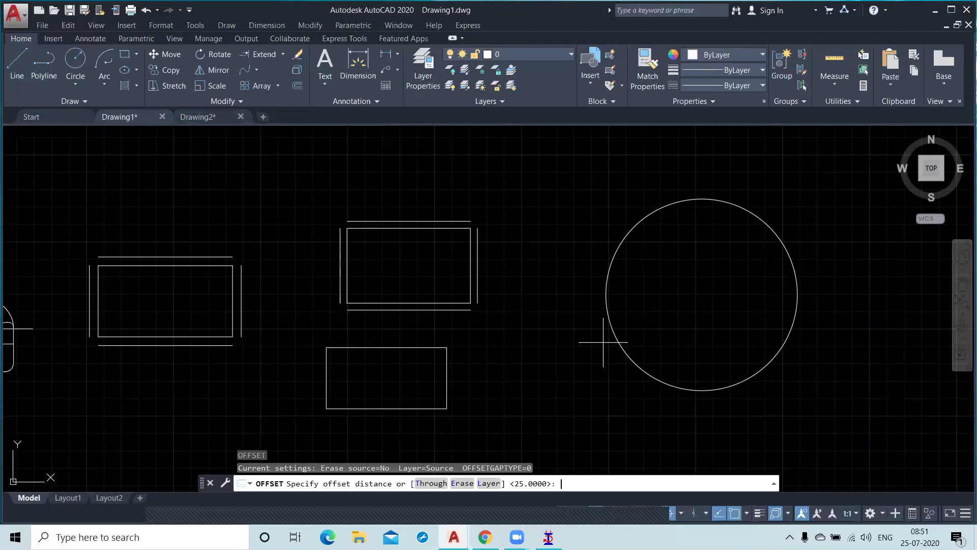
{"action": "key", "text": "Return"}
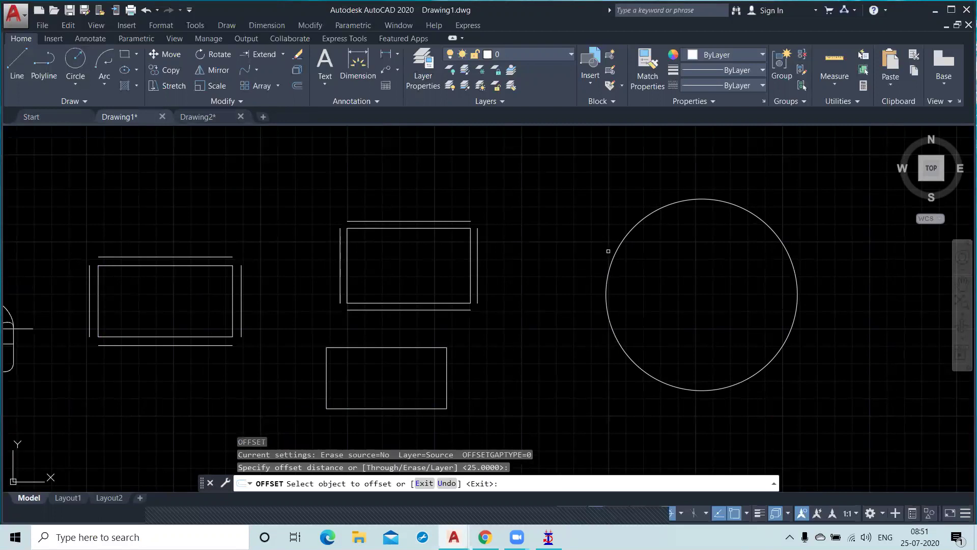
{"action": "left_click", "coordinate": [615, 255]}
{"action": "left_click", "coordinate": [644, 272]}
{"action": "left_click", "coordinate": [626, 251]}
{"action": "left_click", "coordinate": [649, 268]}
{"action": "left_click", "coordinate": [635, 255]}
{"action": "left_click", "coordinate": [654, 271]}
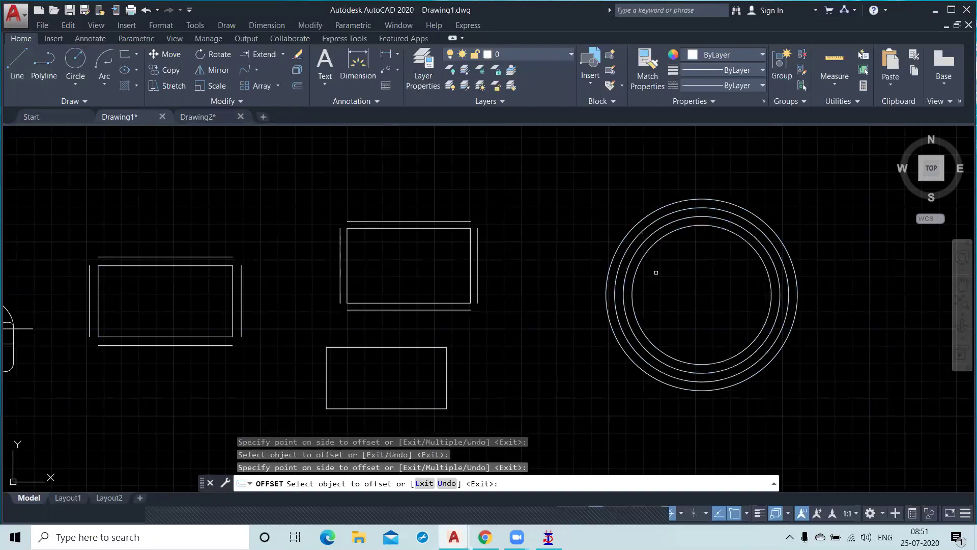
{"action": "left_click", "coordinate": [620, 242]}
{"action": "left_click", "coordinate": [580, 210]}
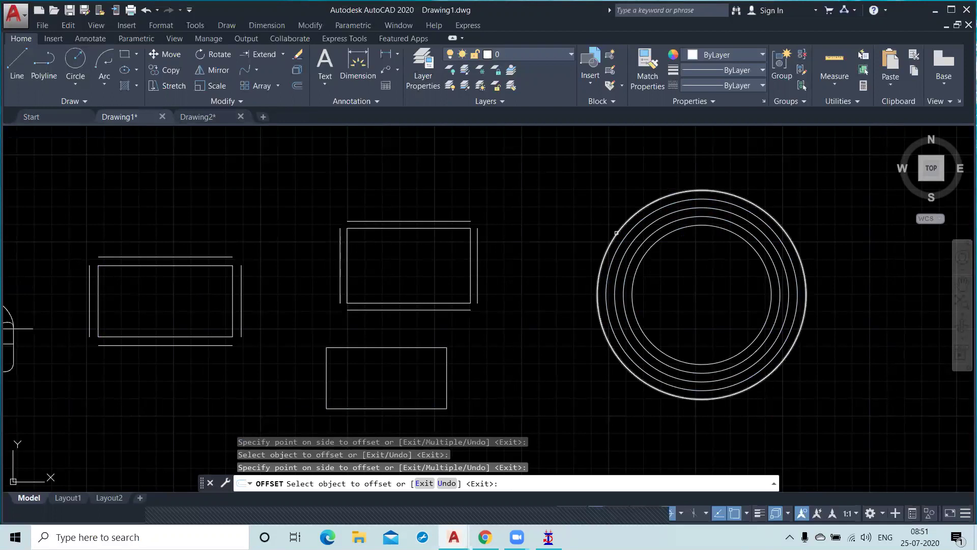
Step: Offset the outermost circle outward eleven times with the Multiple option, and end the Offset command
{"action": "left_click", "coordinate": [614, 235]}
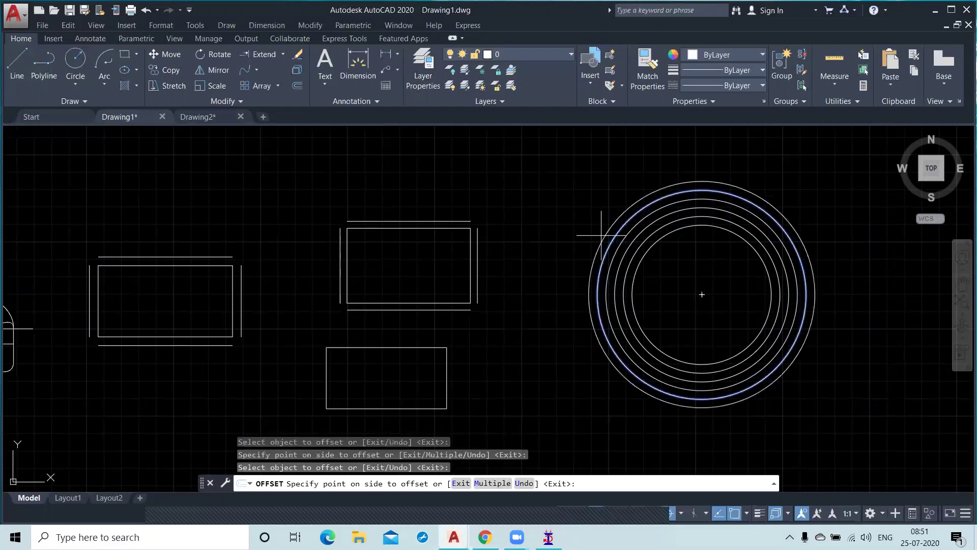
{"action": "left_click", "coordinate": [498, 484]}
{"action": "left_click", "coordinate": [578, 170]}
{"action": "left_click", "coordinate": [580, 173]}
{"action": "left_click", "coordinate": [570, 170]}
{"action": "left_click", "coordinate": [549, 166]}
{"action": "left_click", "coordinate": [530, 166]}
{"action": "left_click", "coordinate": [520, 169]}
{"action": "left_click", "coordinate": [504, 172]}
{"action": "left_click", "coordinate": [498, 173]}
{"action": "left_click", "coordinate": [498, 173]}
{"action": "left_click", "coordinate": [499, 173]}
{"action": "left_click", "coordinate": [499, 173]}
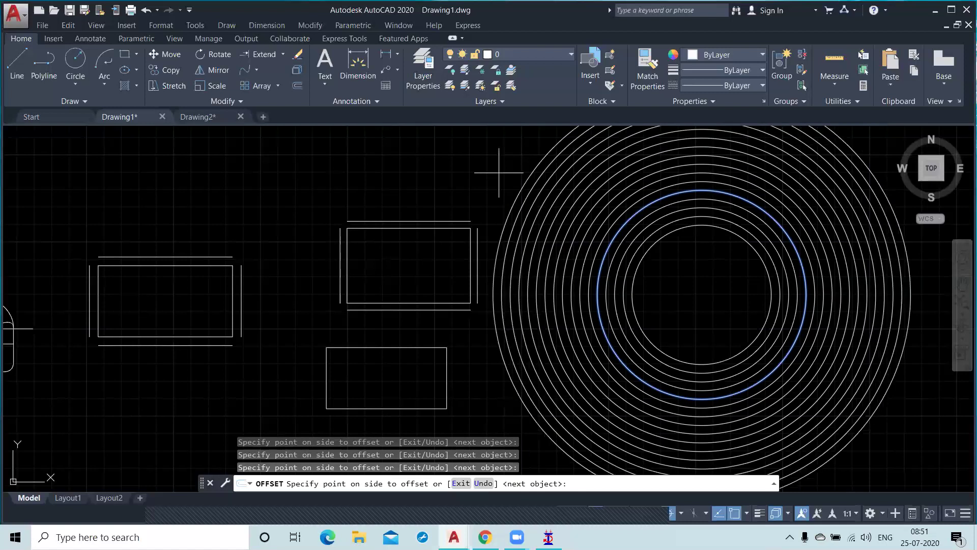
{"action": "key", "text": "Escape"}
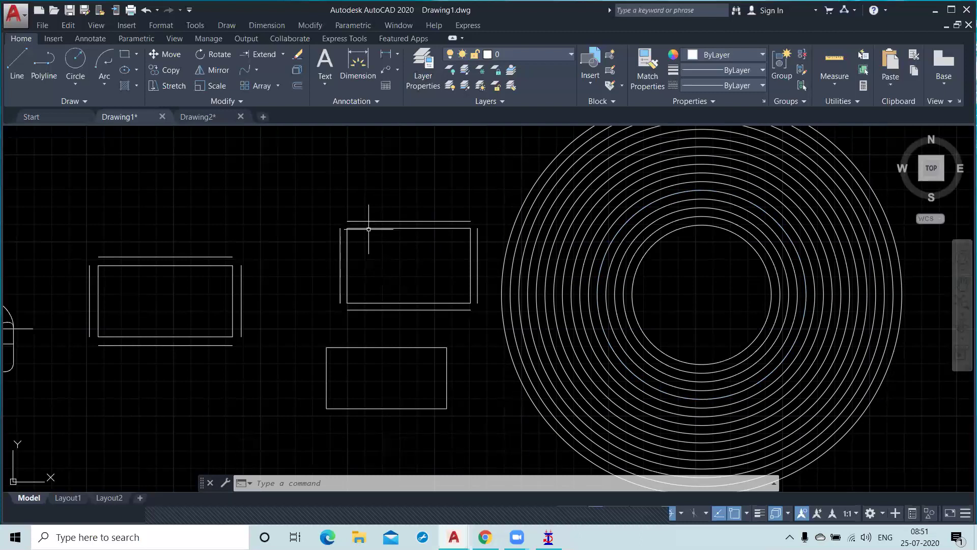
{"action": "mouse_move", "coordinate": [348, 233]}
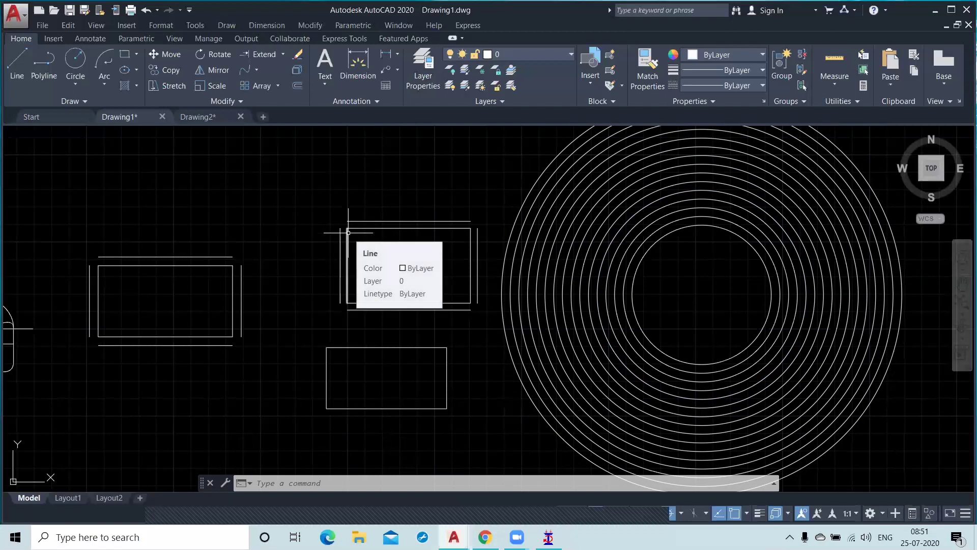
{"action": "scroll", "coordinate": [346, 230], "scroll_direction": "up", "scroll_amount": 2}
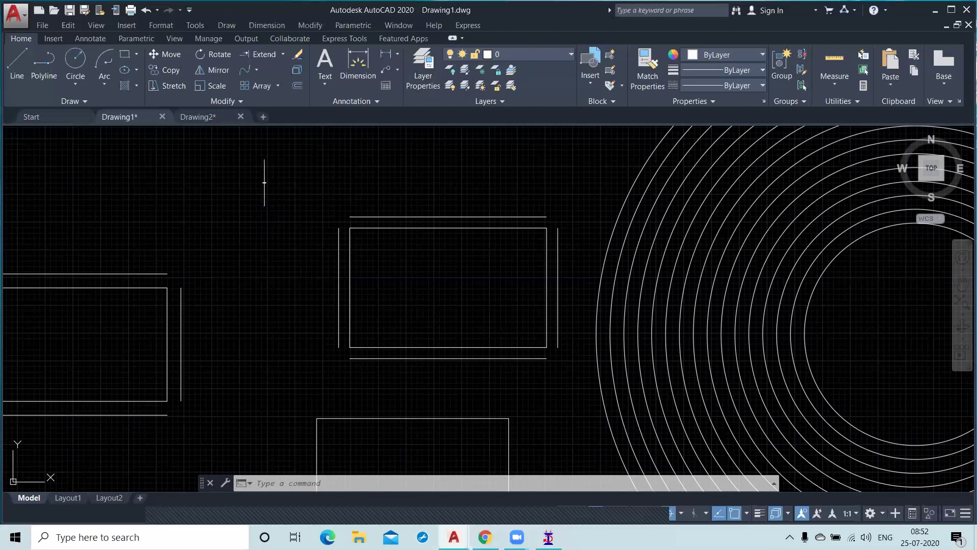
{"action": "left_click", "coordinate": [257, 70]}
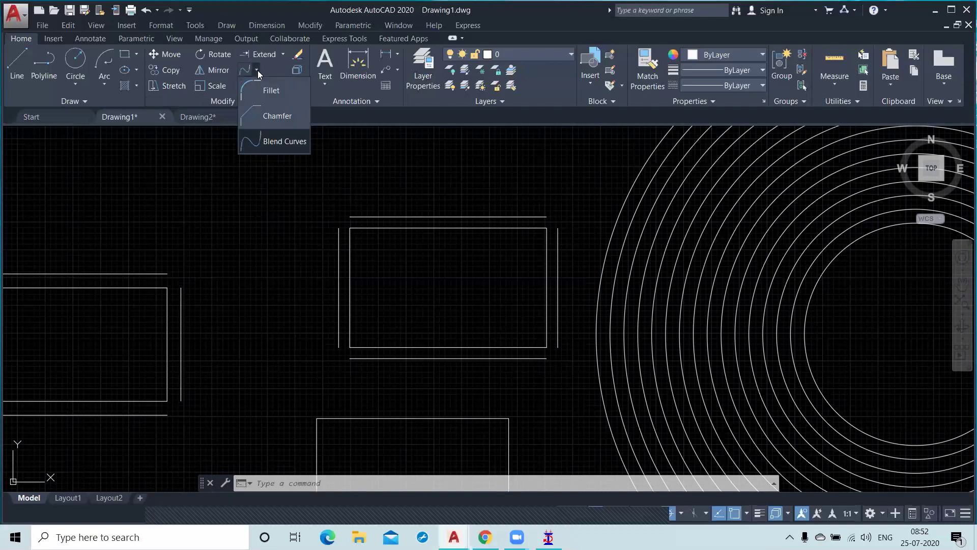
{"action": "left_click", "coordinate": [281, 89]}
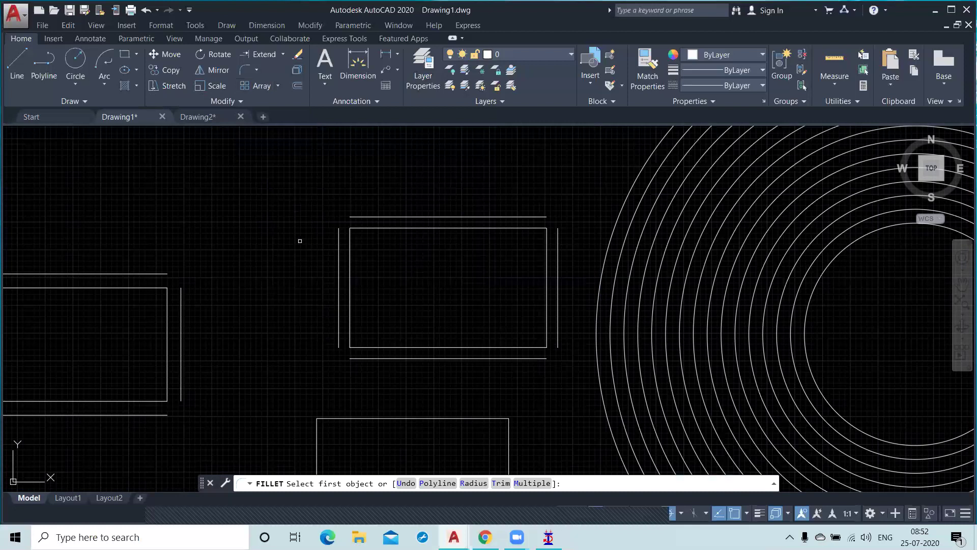
{"action": "type", "text": "f"}
{"action": "key", "text": "Return"}
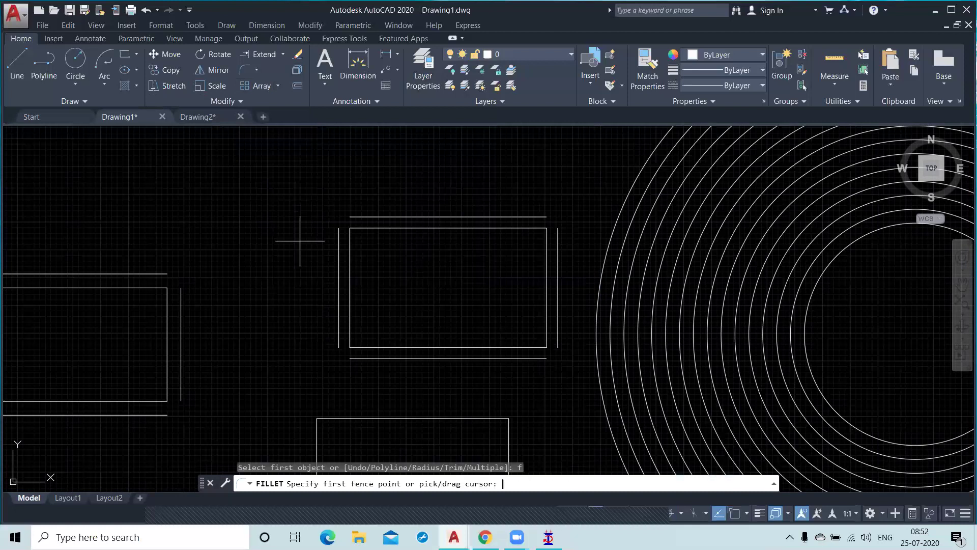
{"action": "type", "text": "0"}
{"action": "key", "text": "BackSpace"}
{"action": "key", "text": "Escape"}
Step: Fillet the left and upper offset lines of the exploded polyline rectangle with radius 0 to join them in a sharp corner
{"action": "type", "text": "f"}
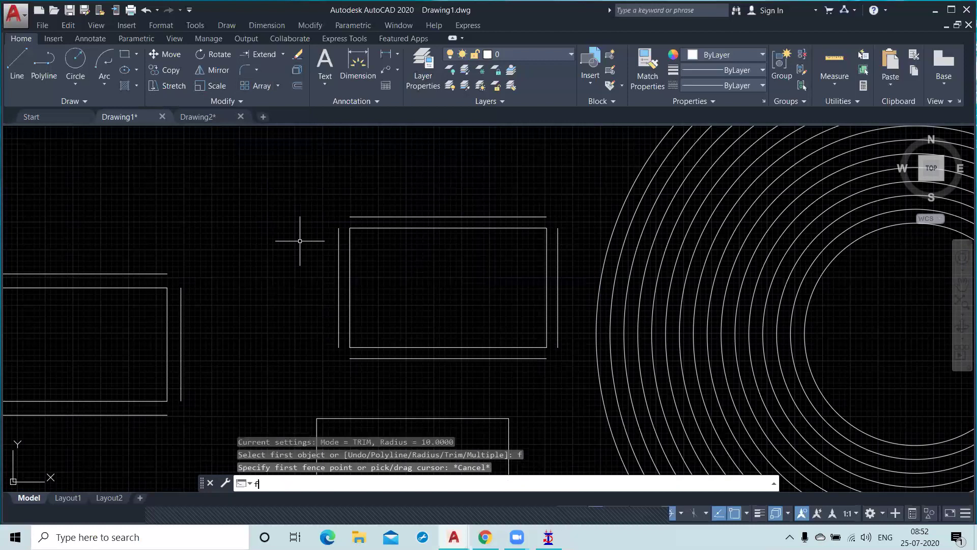
{"action": "key", "text": "Return"}
{"action": "type", "text": "r"}
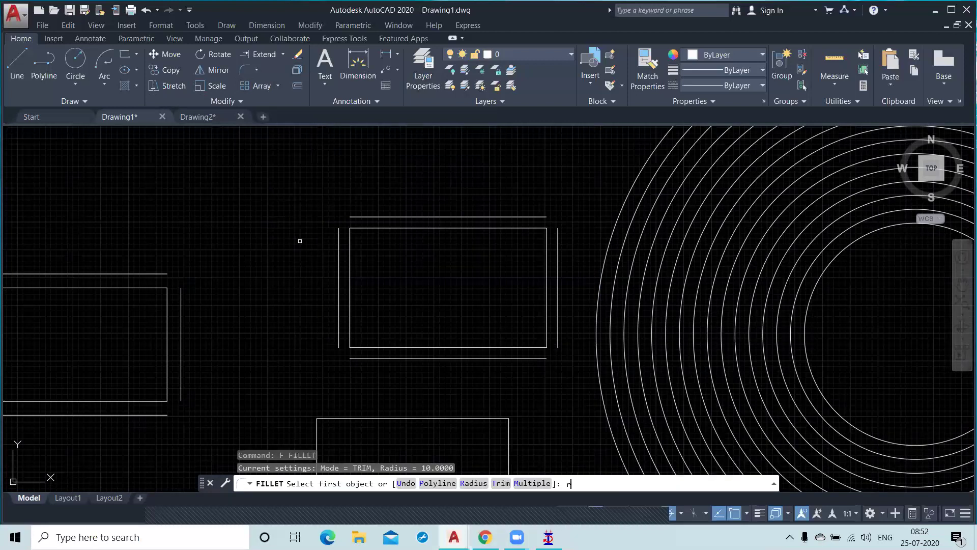
{"action": "key", "text": "Return"}
{"action": "type", "text": "0"}
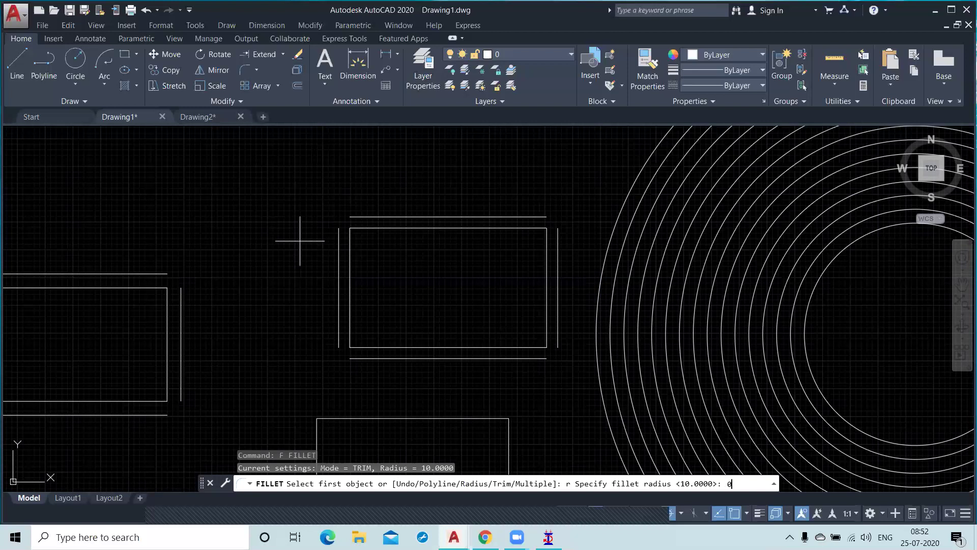
{"action": "key", "text": "Return"}
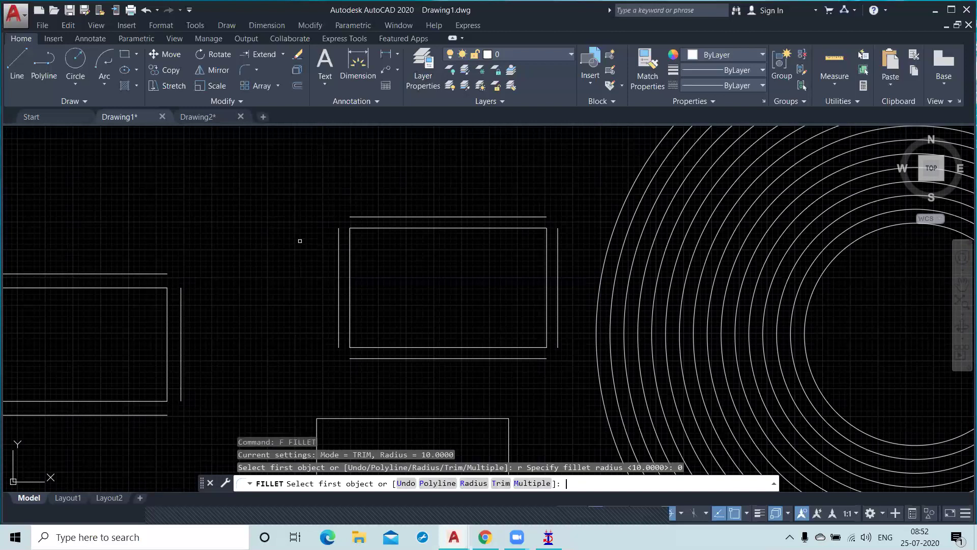
{"action": "left_click", "coordinate": [339, 237]}
{"action": "left_click", "coordinate": [360, 219]}
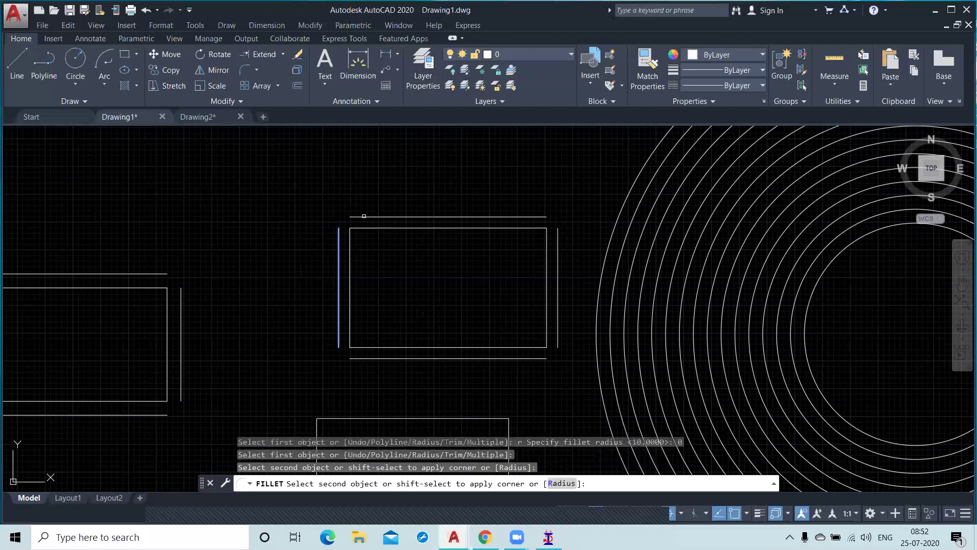
{"action": "left_click", "coordinate": [360, 217]}
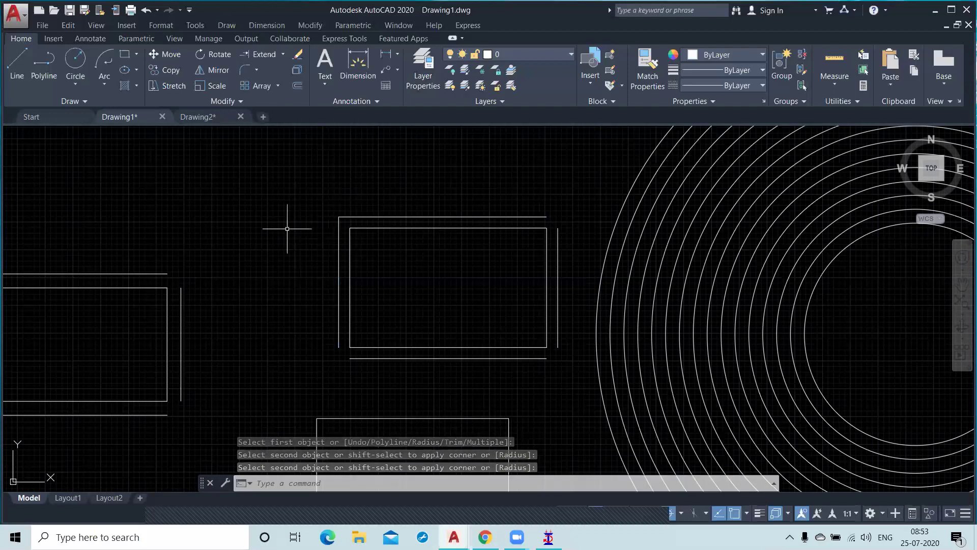
{"action": "scroll", "coordinate": [295, 243], "scroll_direction": "down", "scroll_amount": 2}
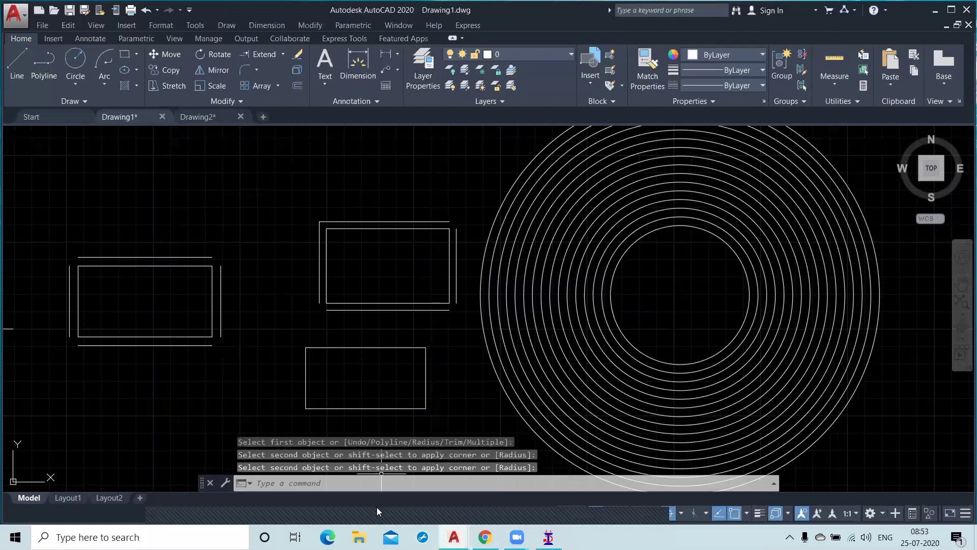